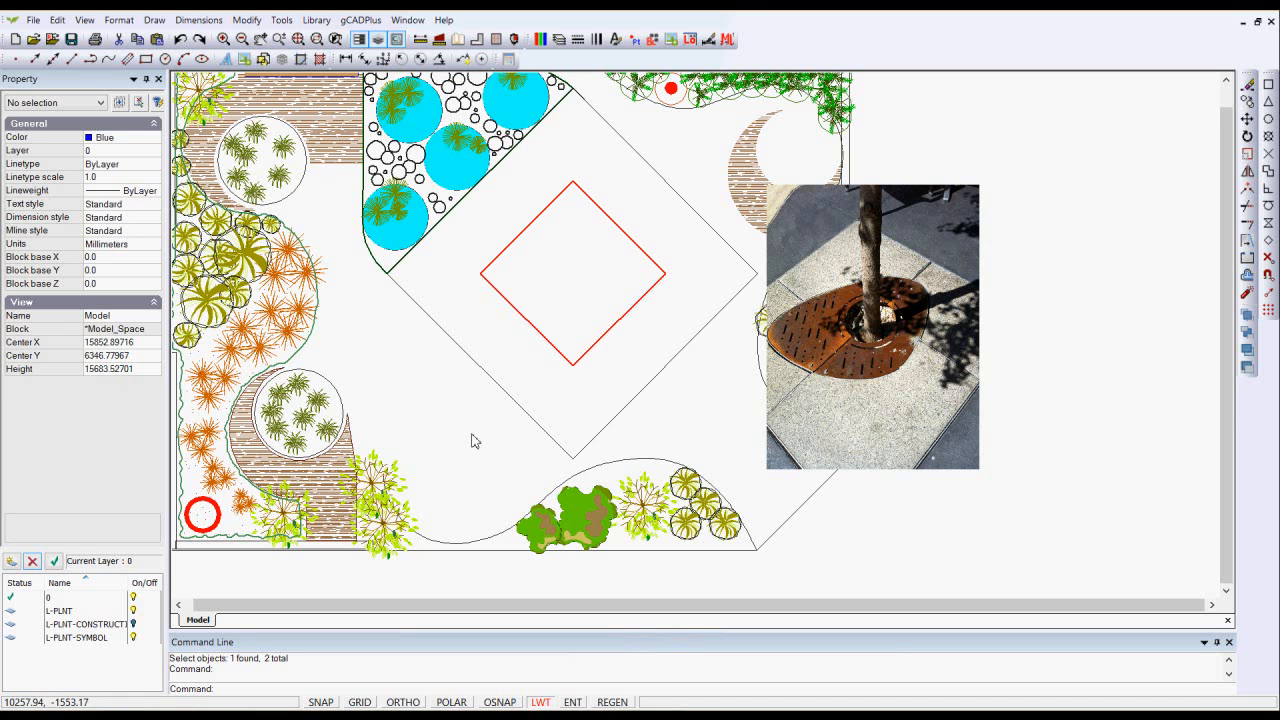
# Undock the Osnap toolbar and draw a line from the midpoint of the red square's upper-left side perpendicular to its lower-right side
pyautogui.moveTo(1270, 75); pyautogui.dragTo(684, 135)
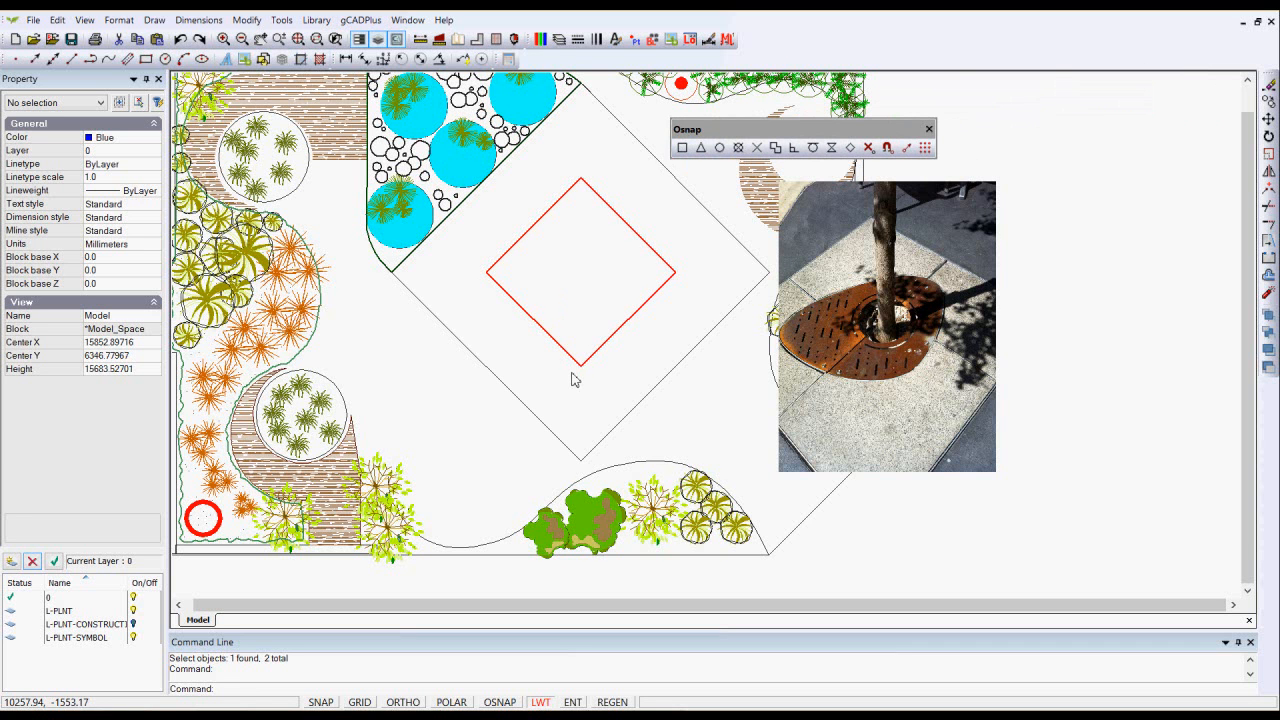
pyautogui.scroll(3, 571, 290)
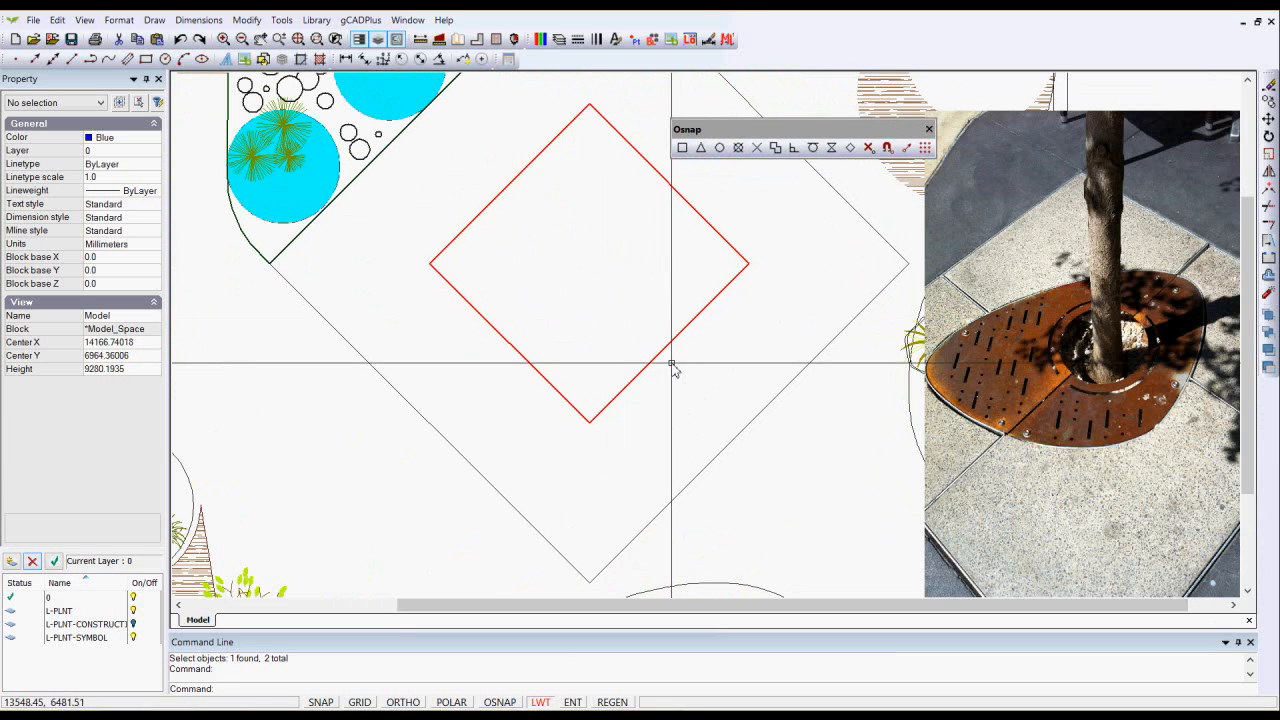
pyautogui.click(154, 20)
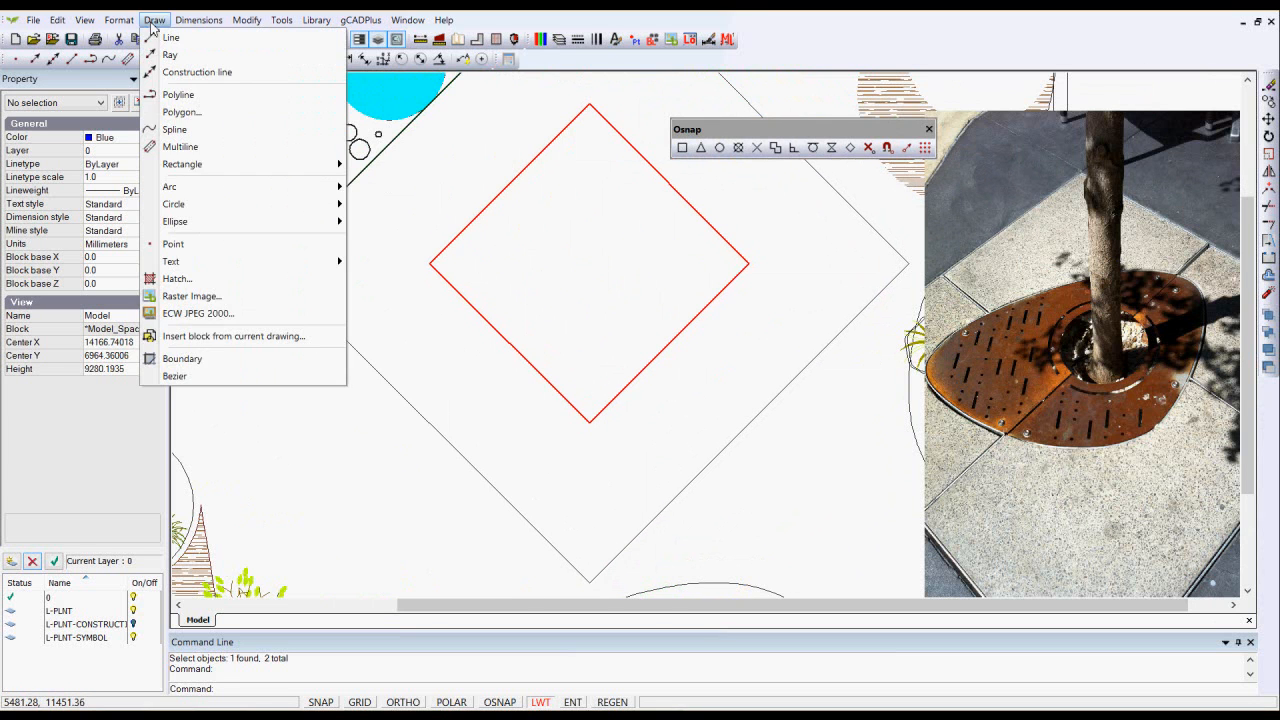
pyautogui.click(168, 37)
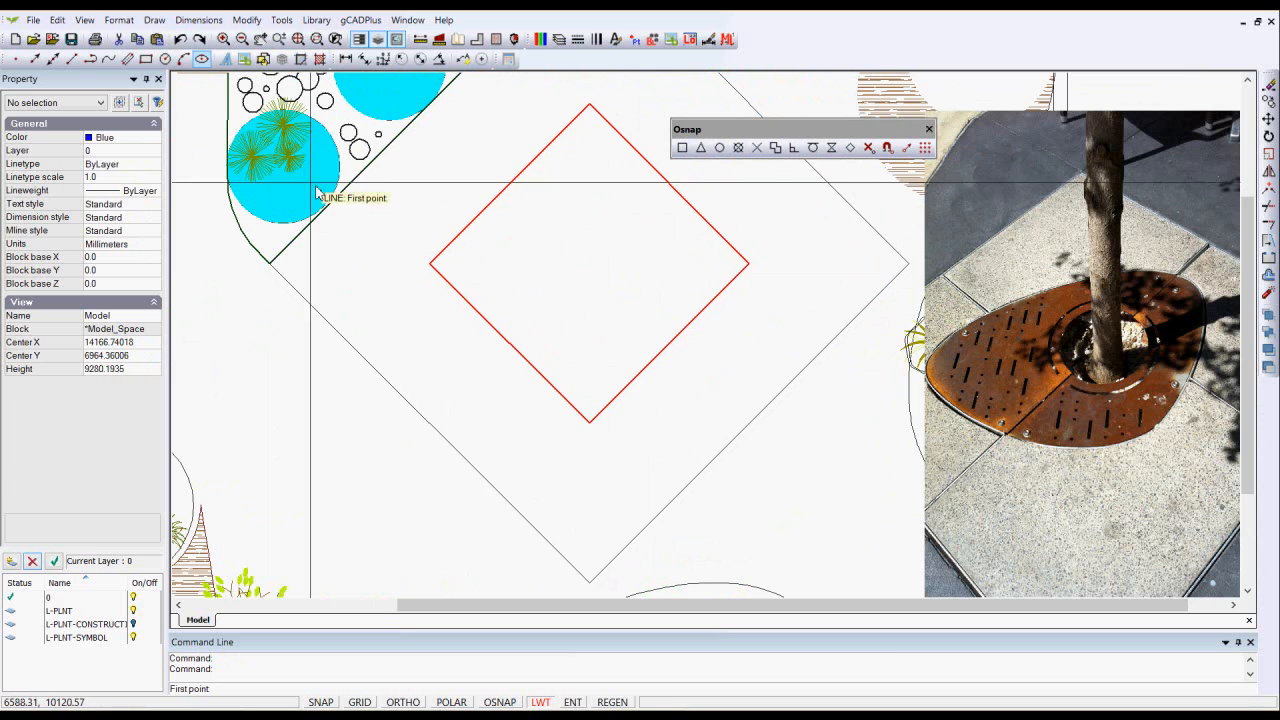
pyautogui.click(699, 148)
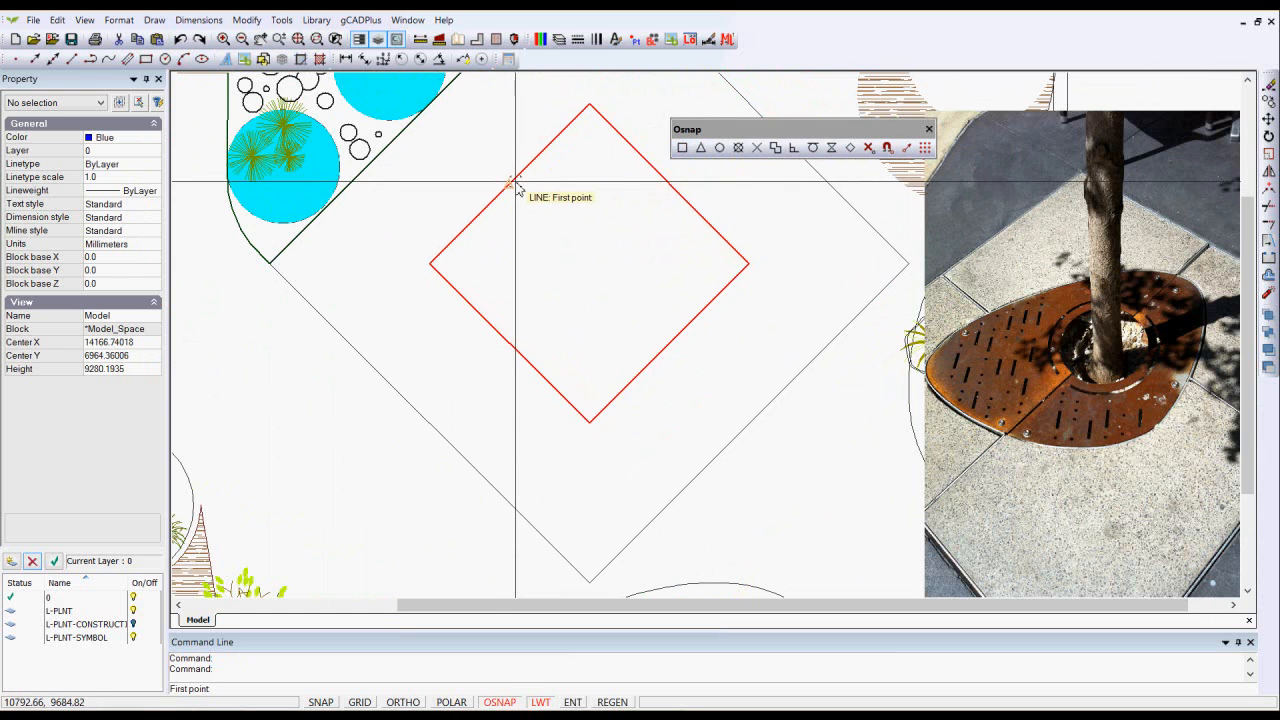
pyautogui.scroll(4, 519, 188)
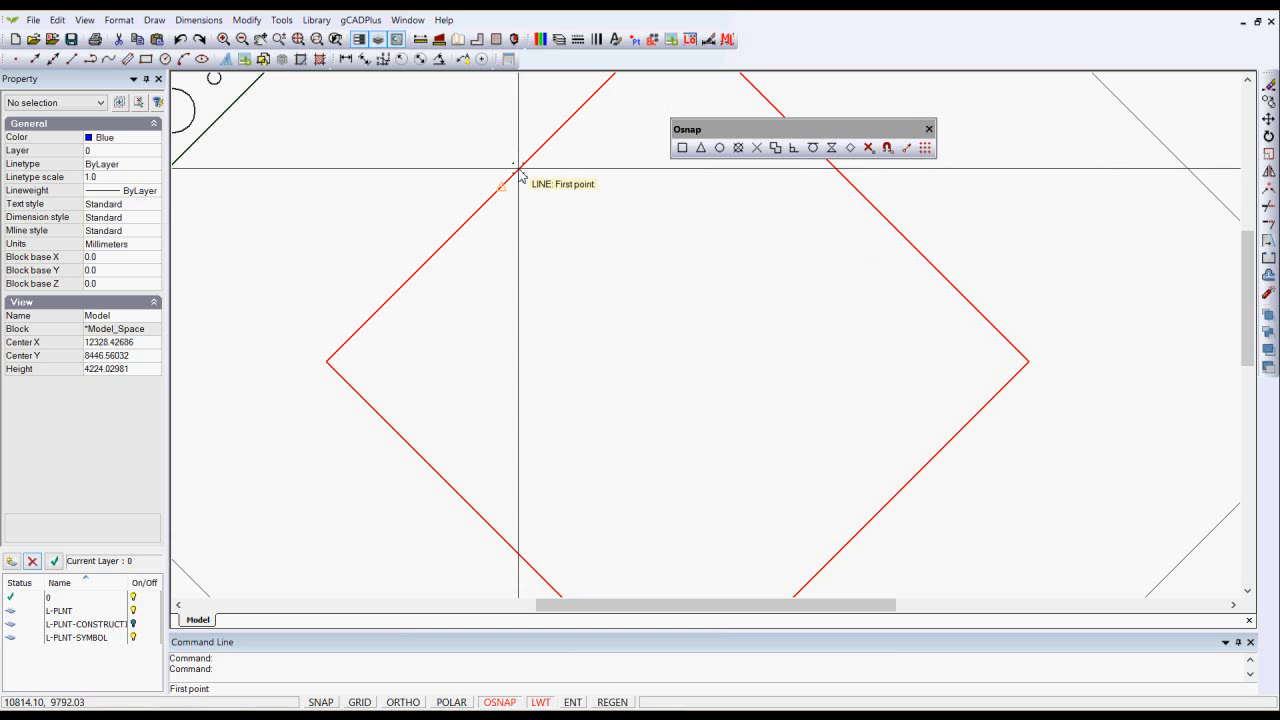
pyautogui.click(517, 175)
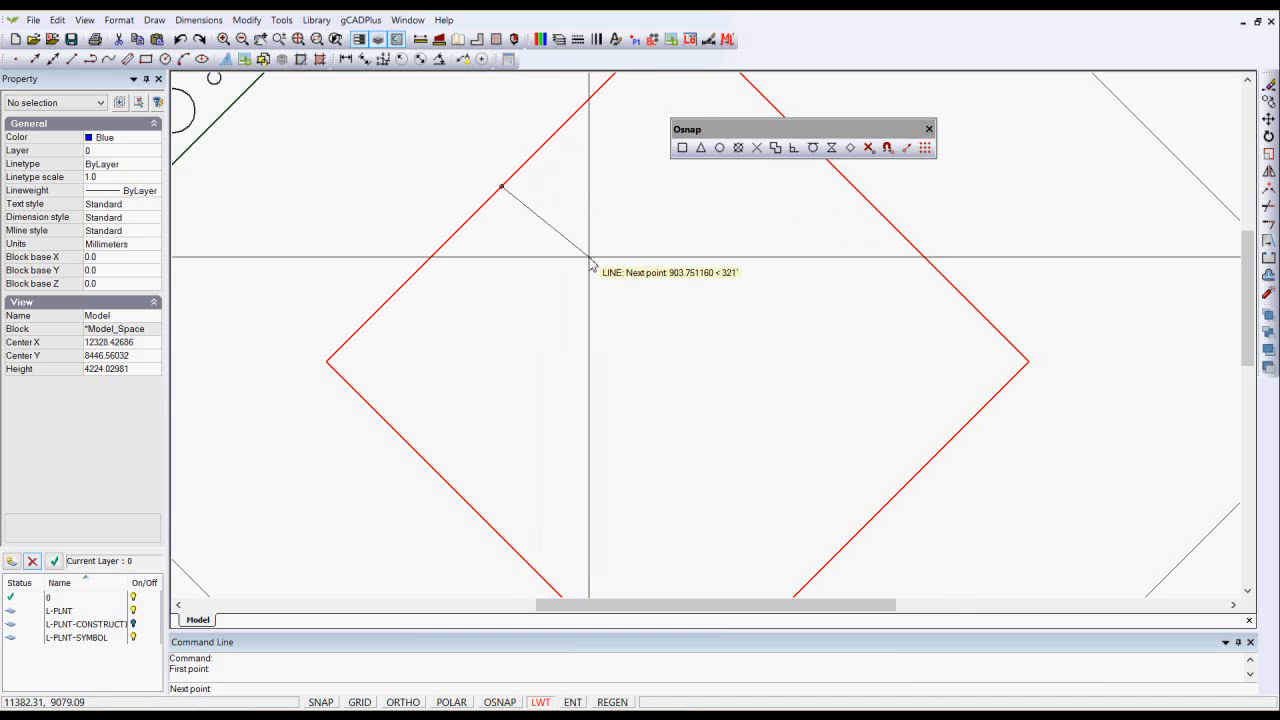
pyautogui.scroll(-1, 592, 265)
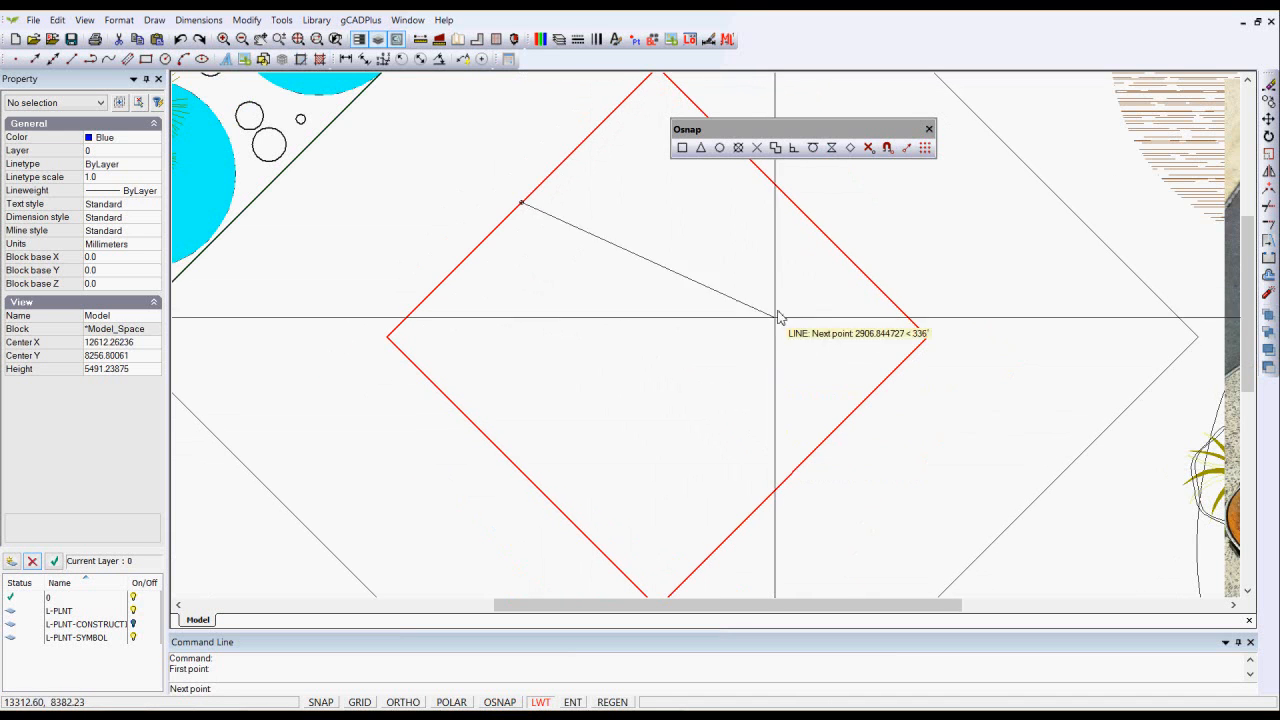
pyautogui.click(793, 147)
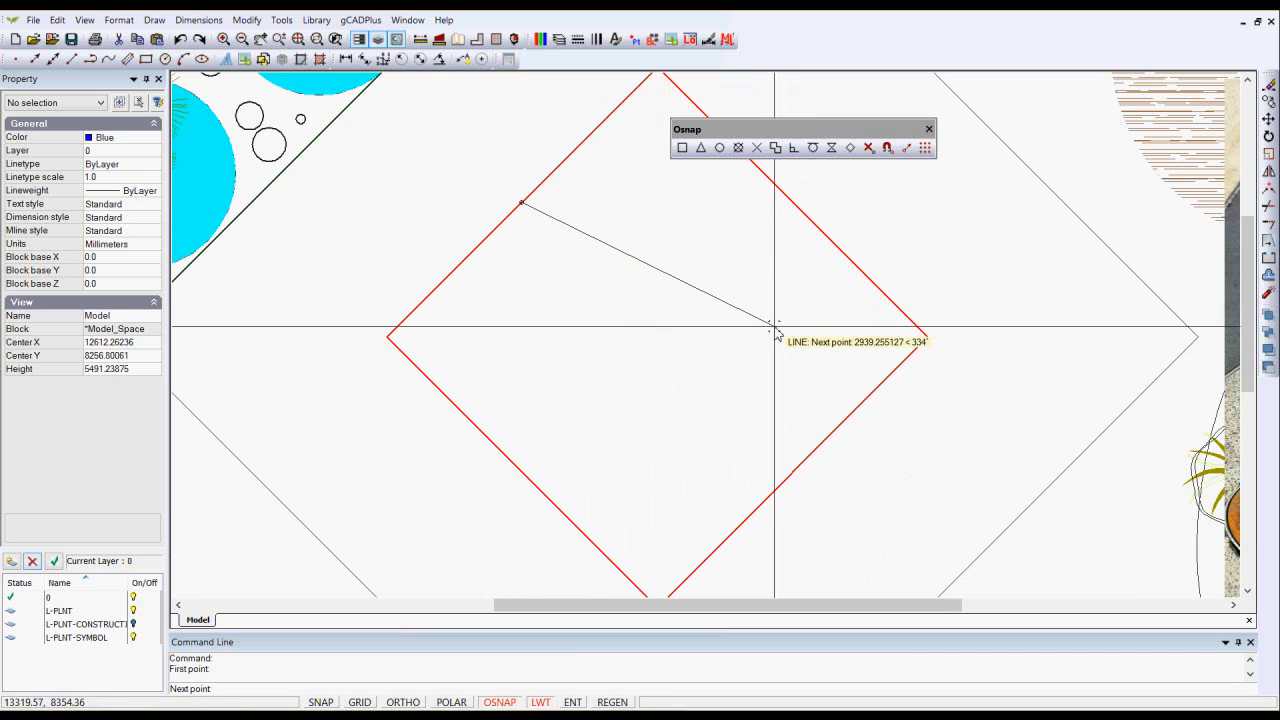
pyautogui.click(785, 485)
pyautogui.rightClick(757, 480)
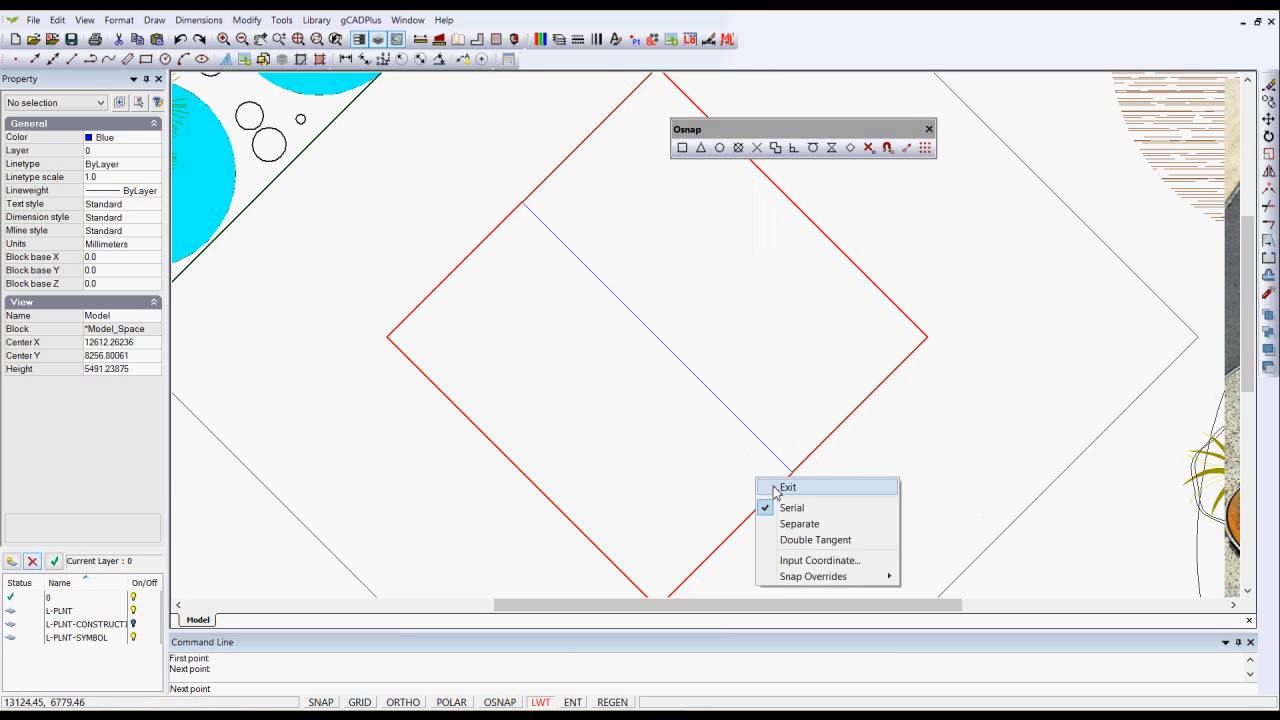
pyautogui.click(777, 488)
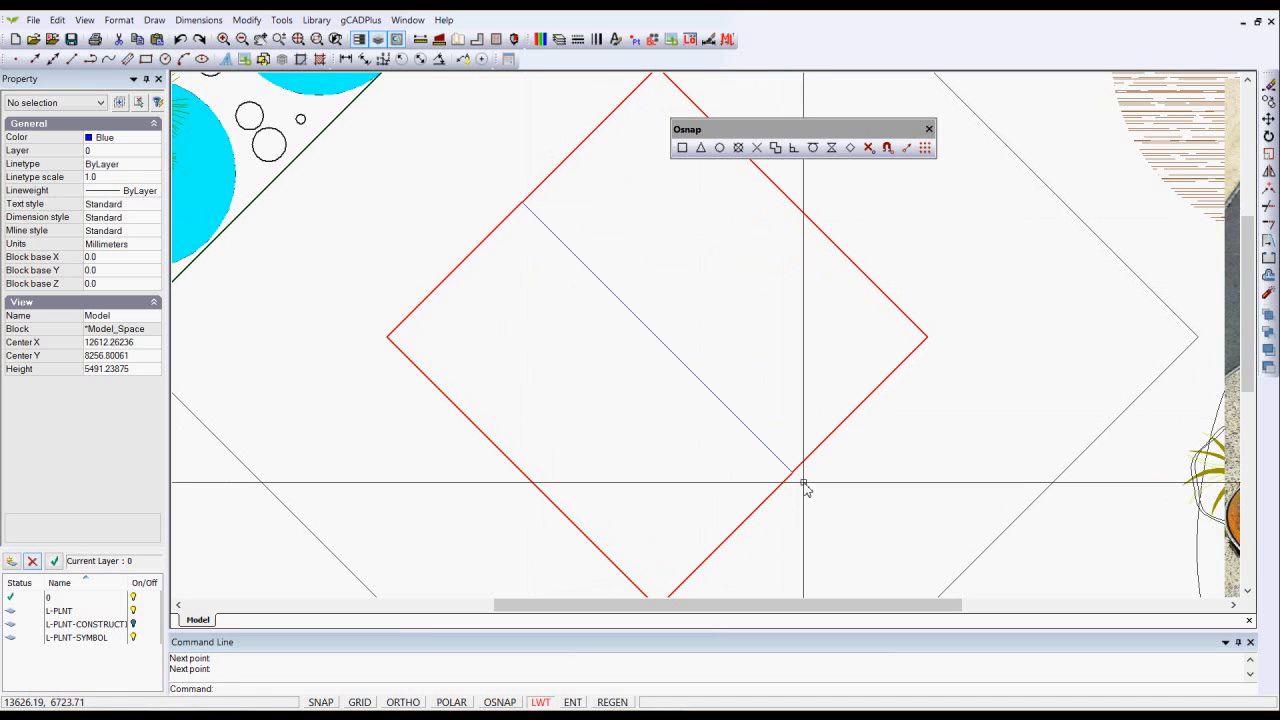
# Draw a second line joining the midpoints of the red square's upper-right and lower-left sides
pyautogui.rightClick(647, 246)
pyautogui.click(665, 255)
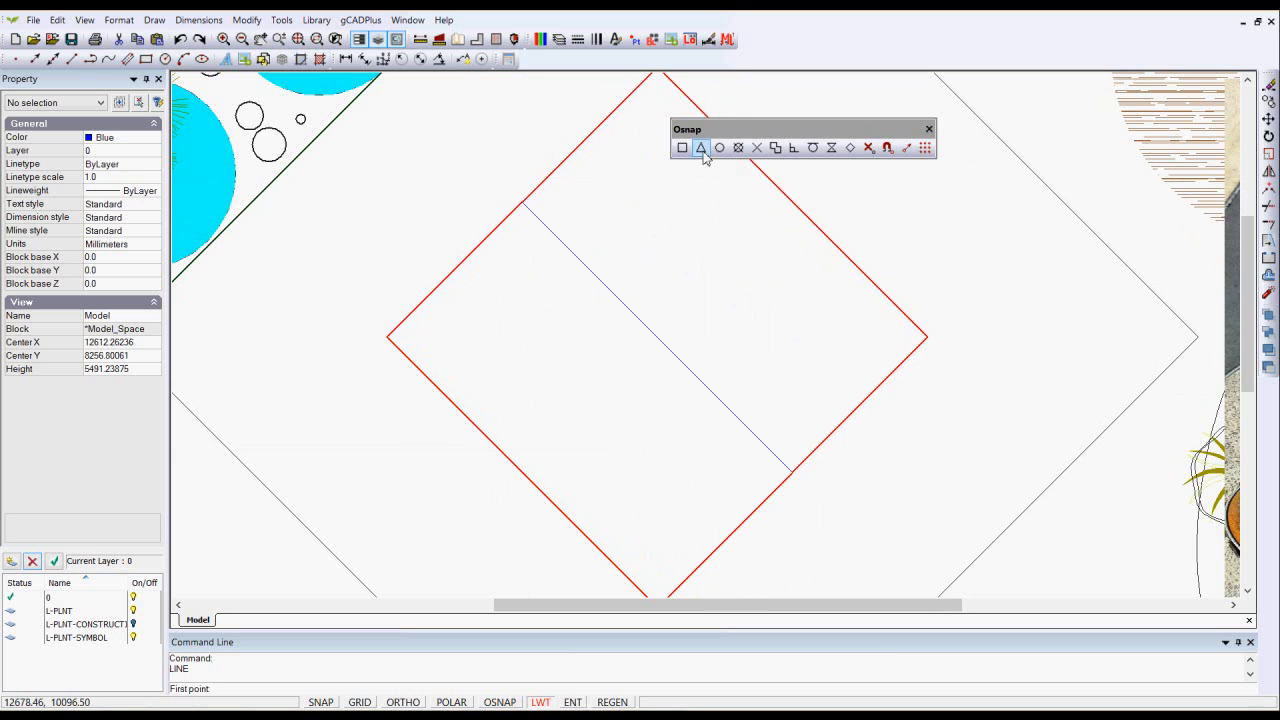
pyautogui.click(791, 203)
pyautogui.press('F3')
pyautogui.click(701, 147)
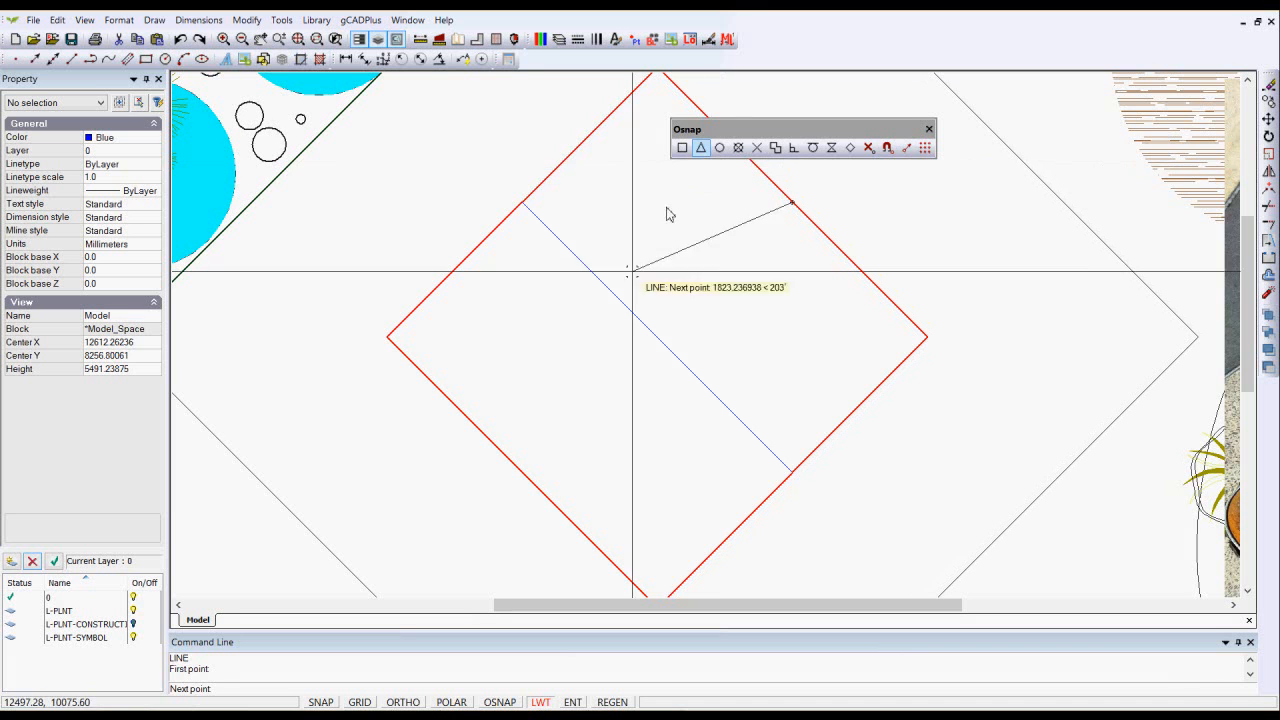
pyautogui.click(546, 503)
pyautogui.rightClick(577, 455)
pyautogui.click(592, 466)
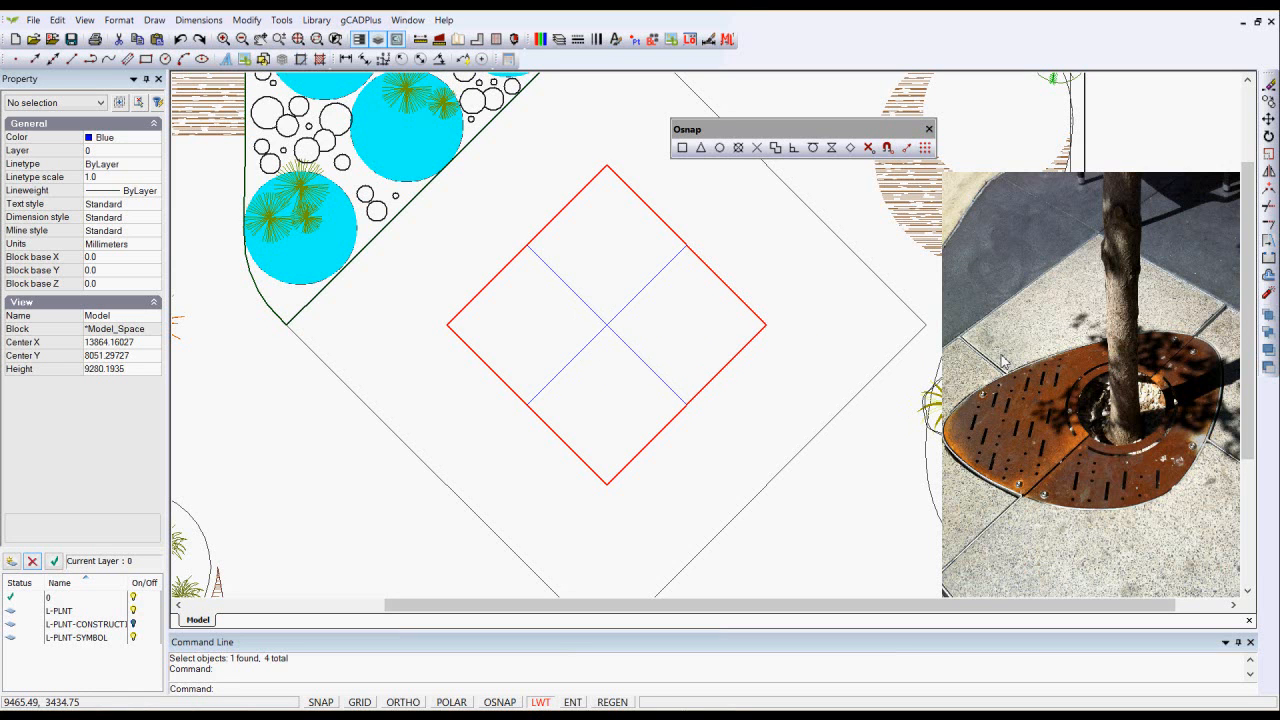
pyautogui.click(152, 21)
pyautogui.moveTo(294, 170)
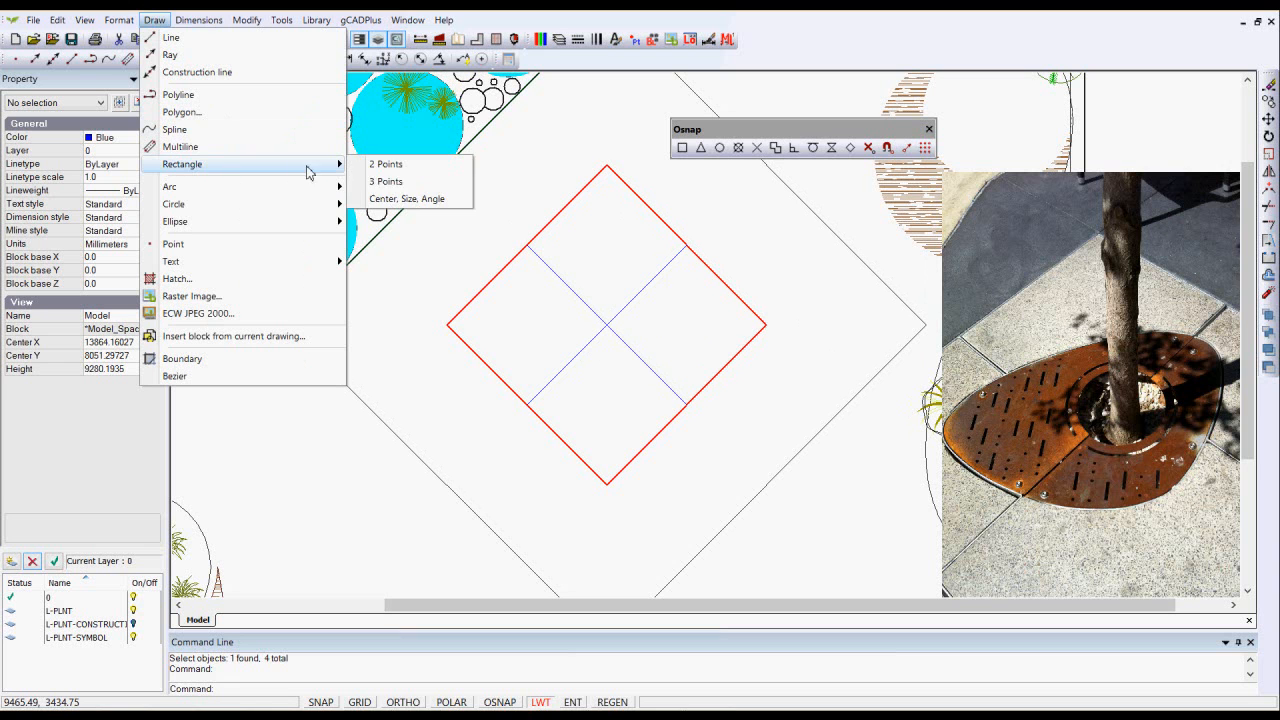
pyautogui.click(413, 198)
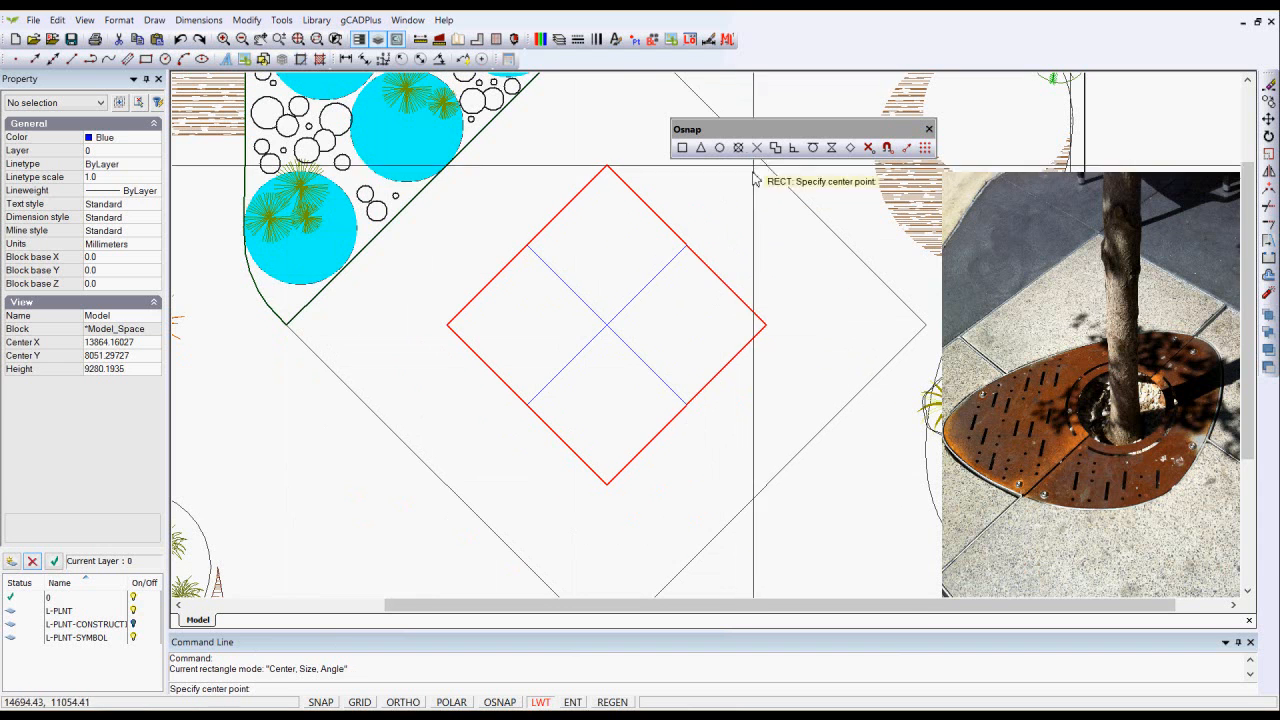
pyautogui.click(607, 328)
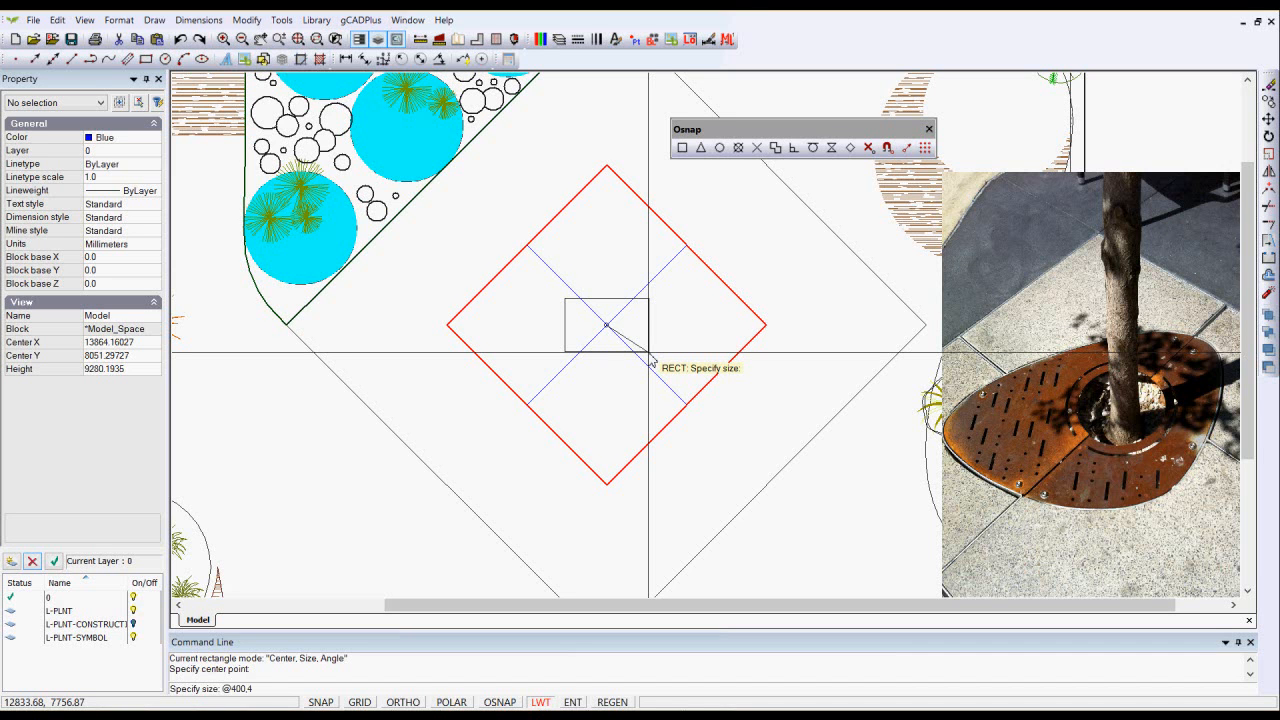
pyautogui.press('Return')
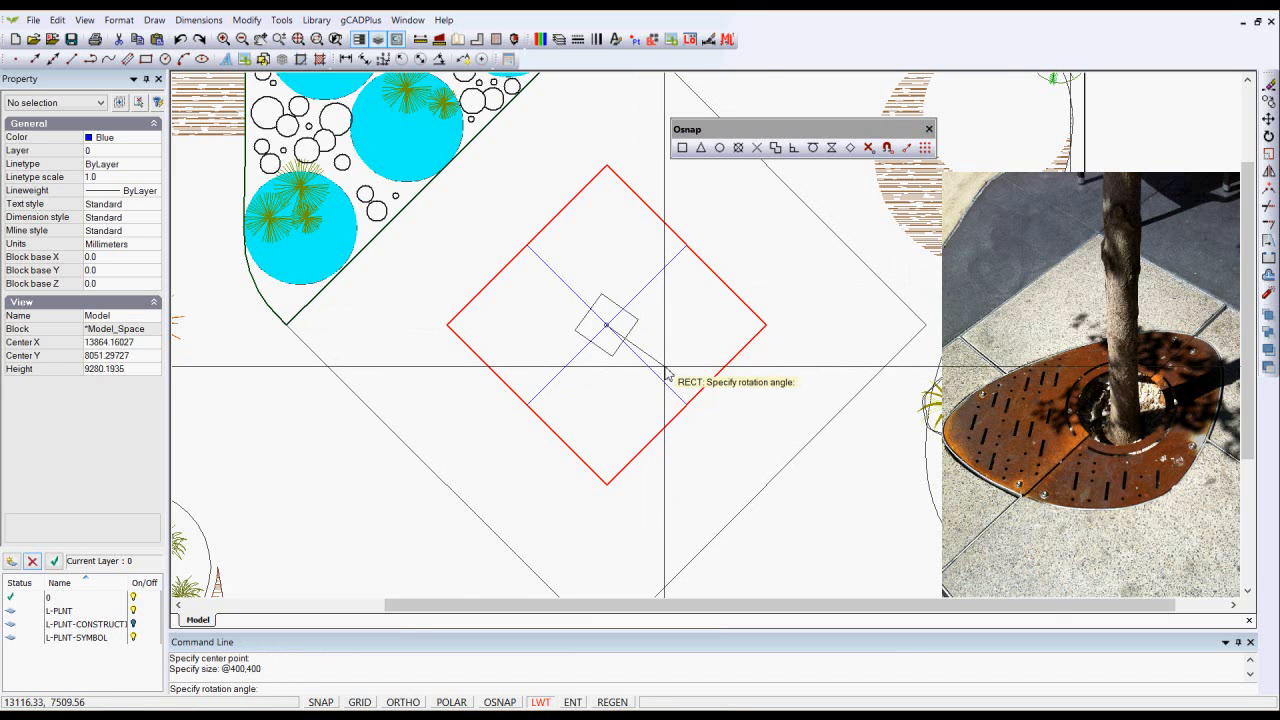
pyautogui.scroll(3, 645, 393)
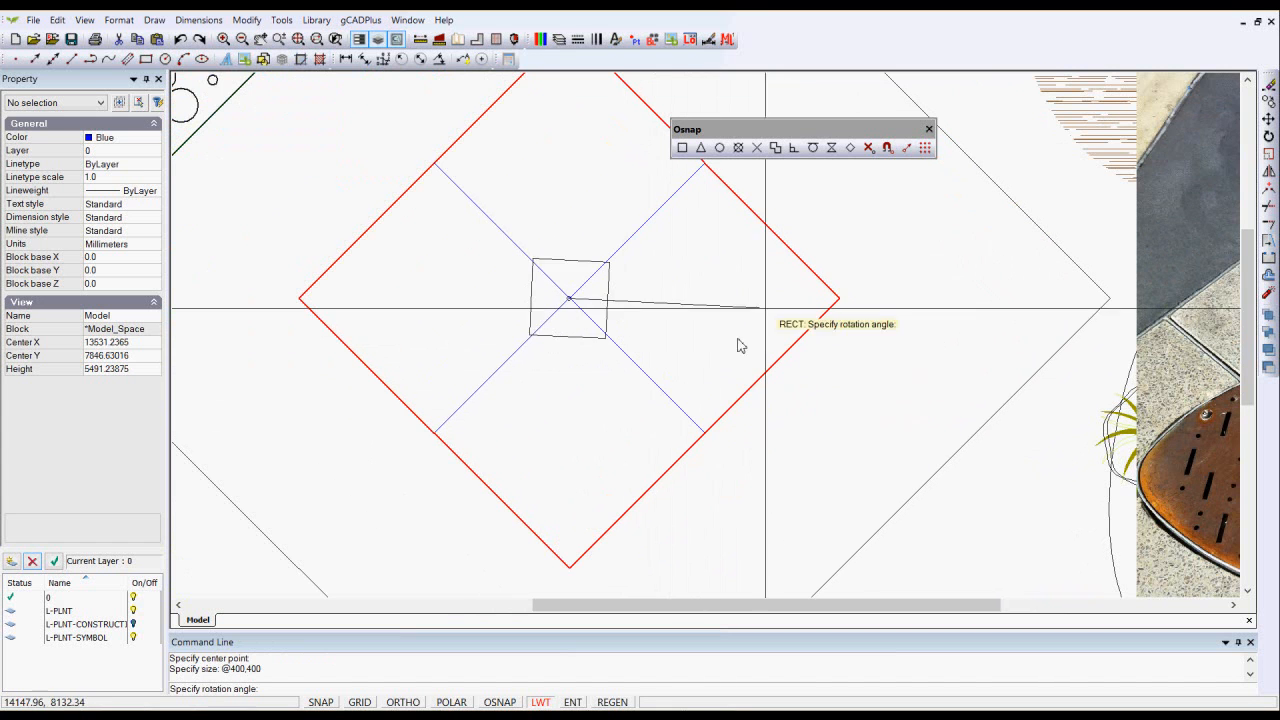
pyautogui.click(831, 150)
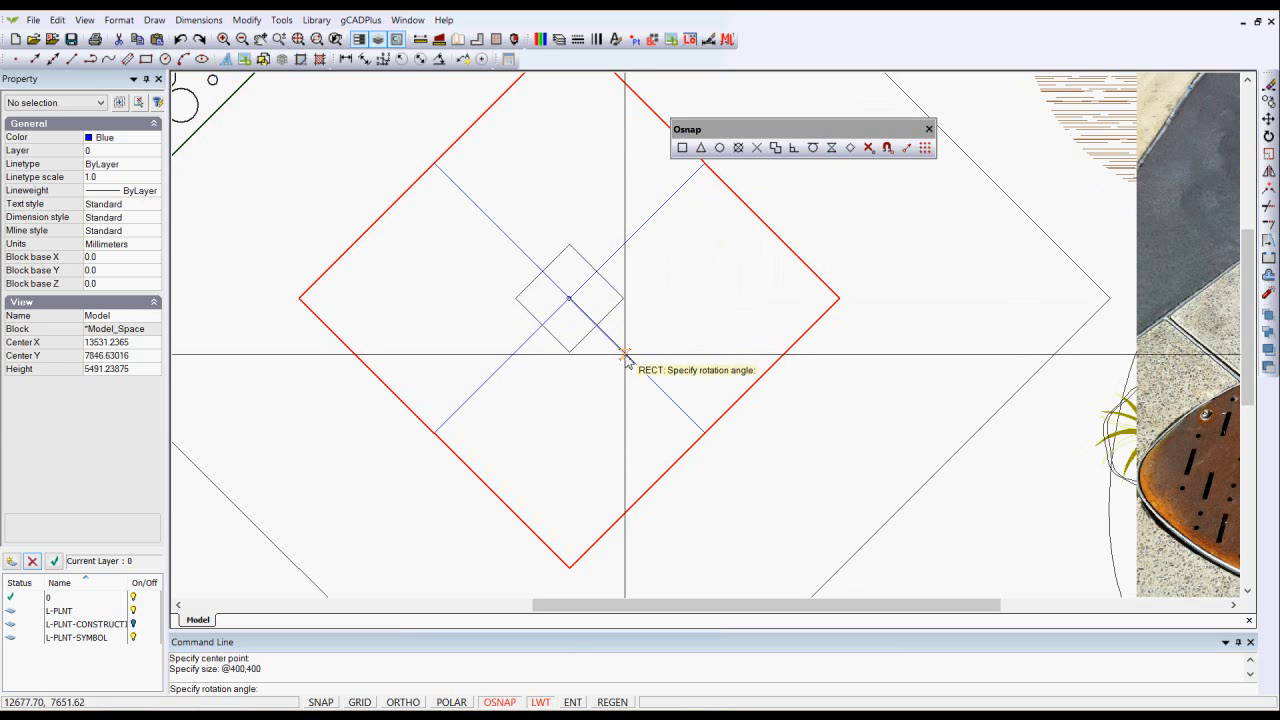
pyautogui.scroll(3, 641, 372)
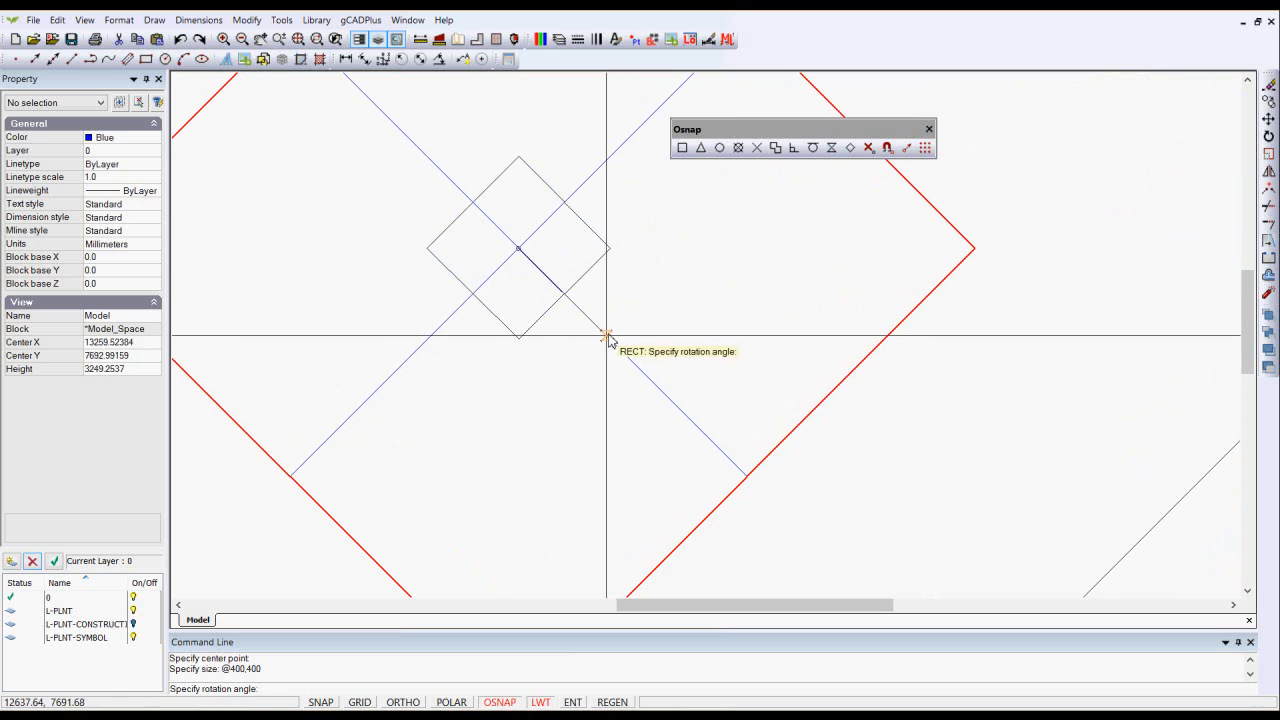
pyautogui.click(676, 408)
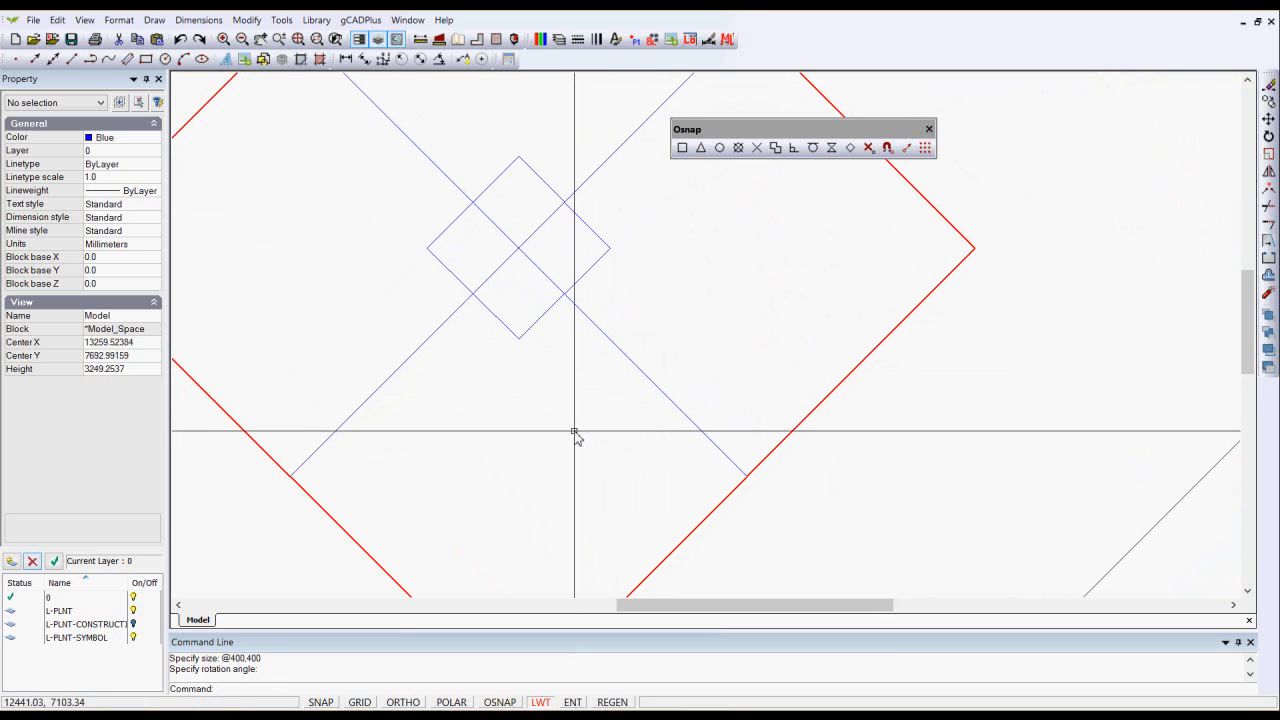
# Explode the small central rectangle into a polyline and inspect the polyline's properties
pyautogui.scroll(-1, 574, 432)
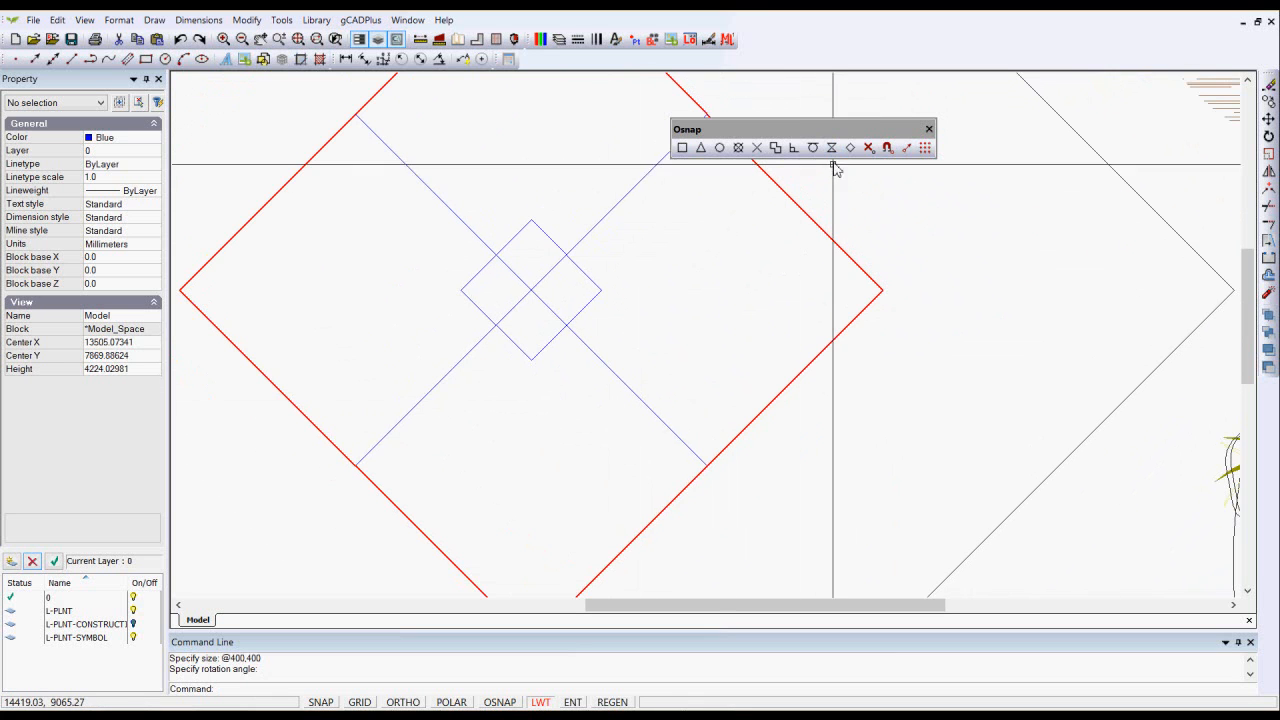
pyautogui.click(585, 274)
pyautogui.rightClick(587, 277)
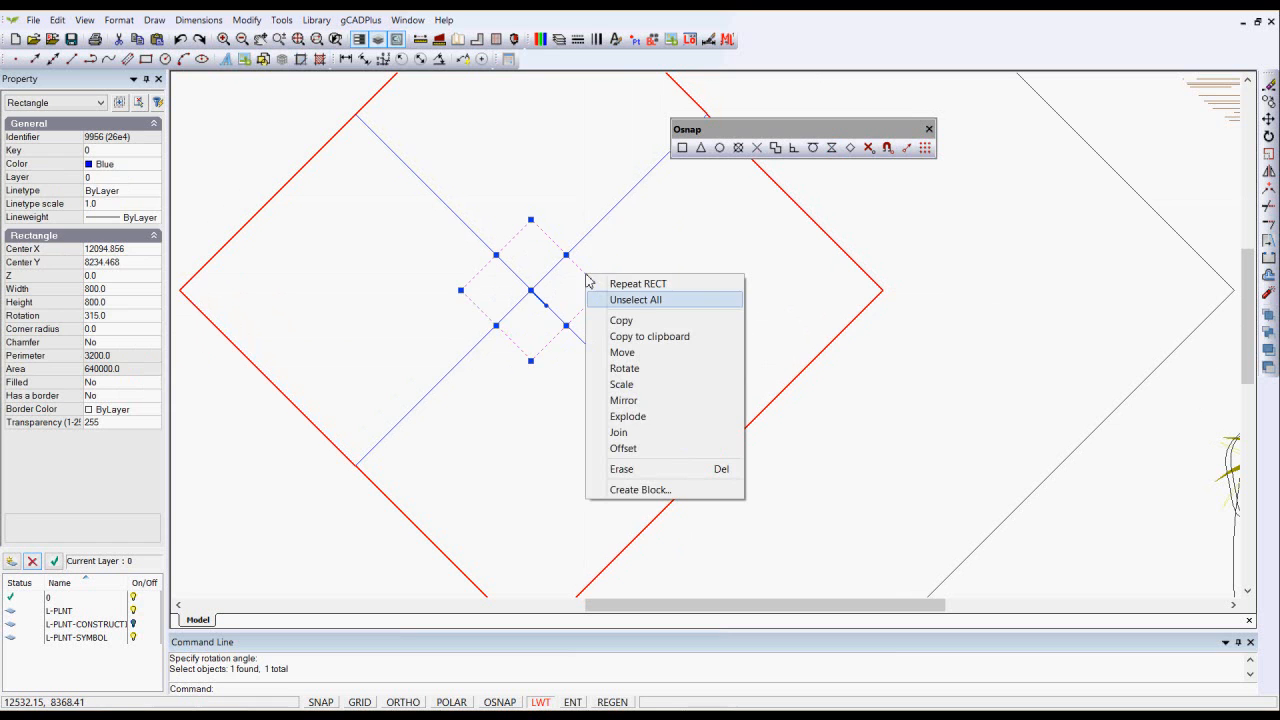
pyautogui.click(639, 422)
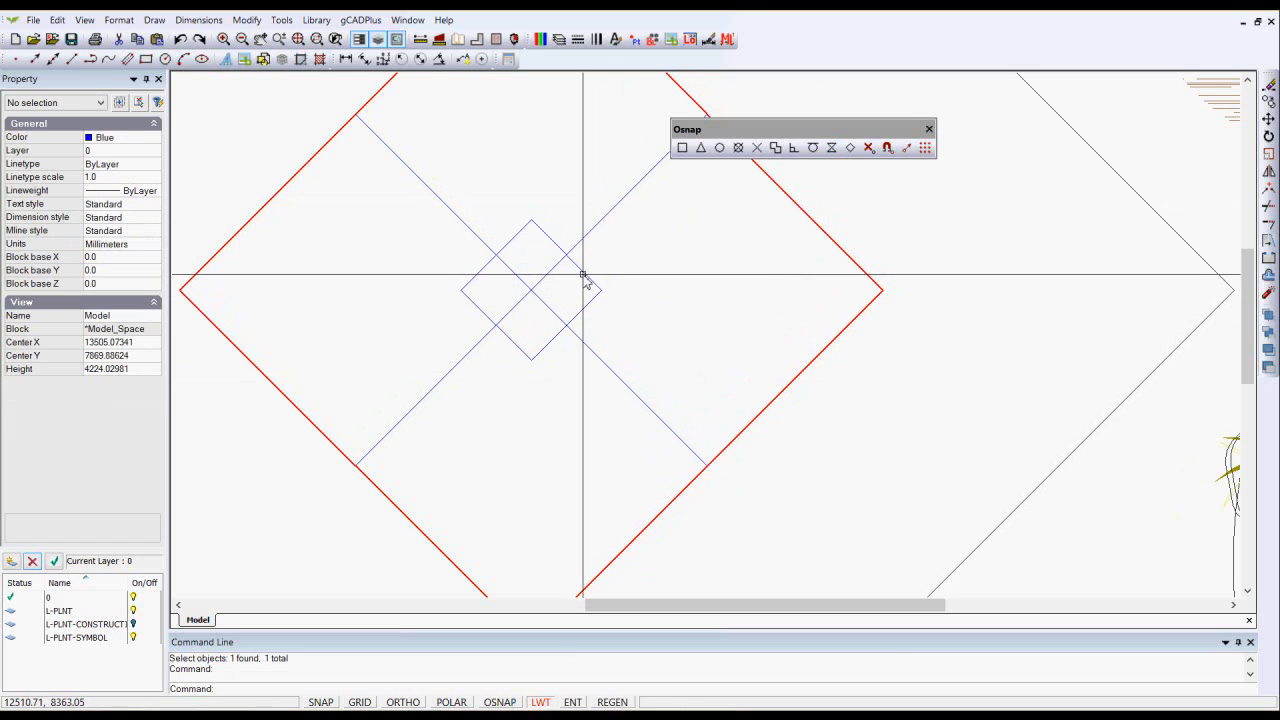
pyautogui.click(585, 276)
pyautogui.rightClick(586, 277)
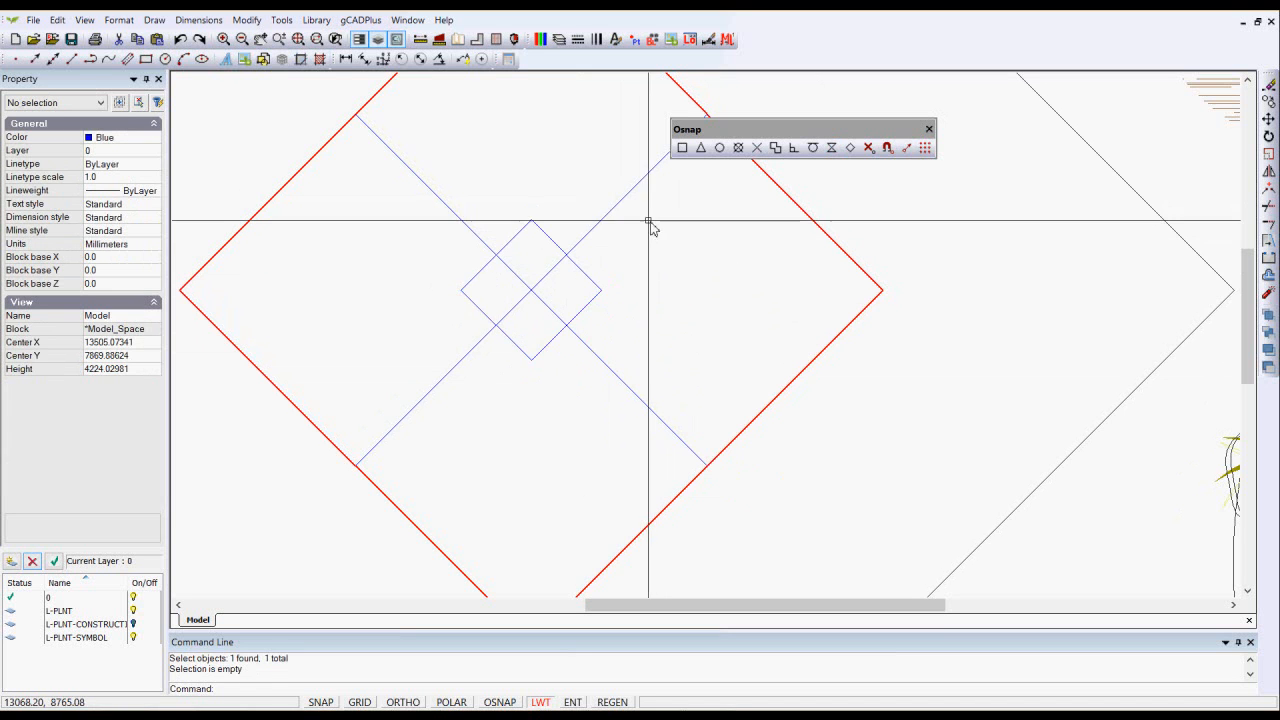
pyautogui.click(557, 246)
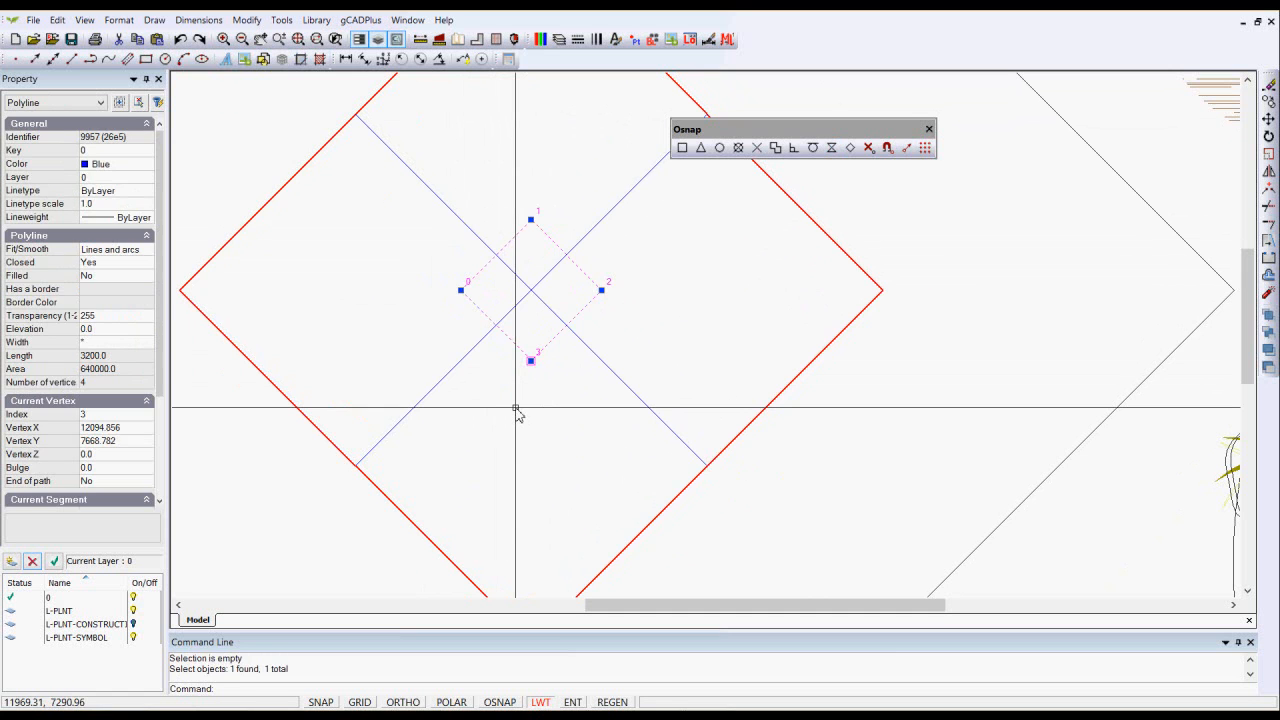
pyautogui.press('Escape')
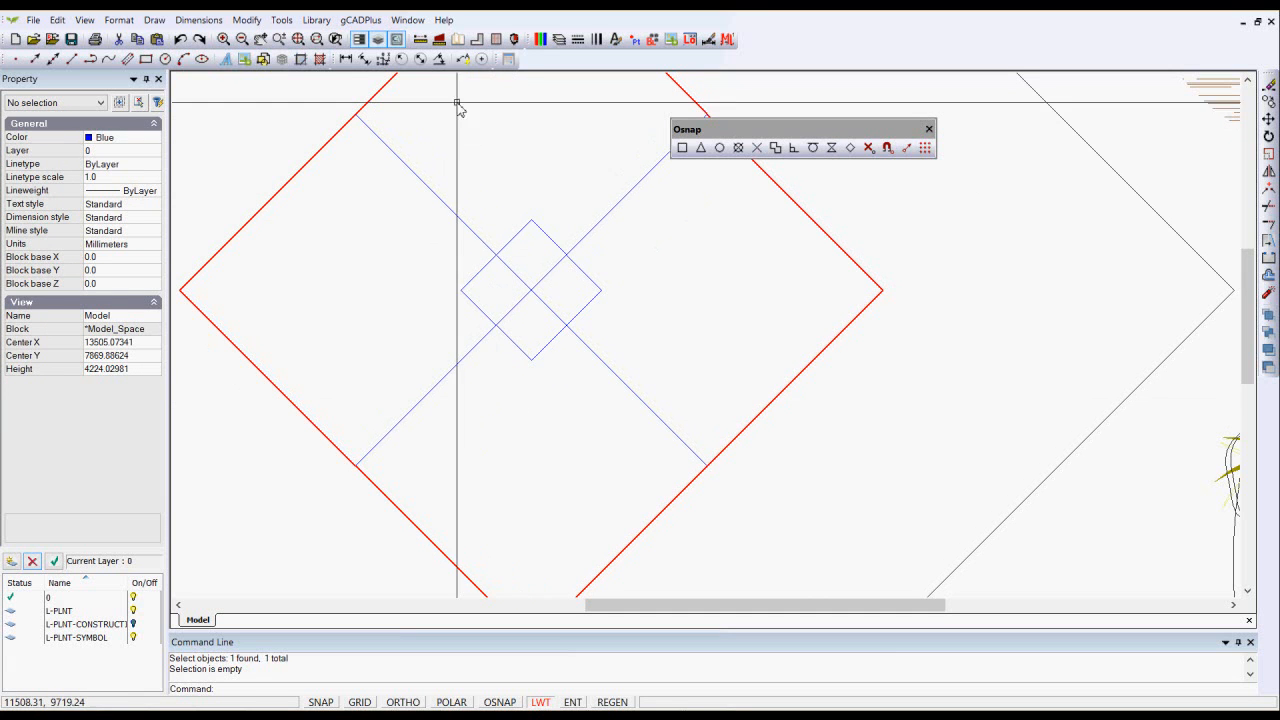
# Measure the small central square's upper-right side between its top and right corners with the distance tool, snapping to endpoints
pyautogui.click(420, 40)
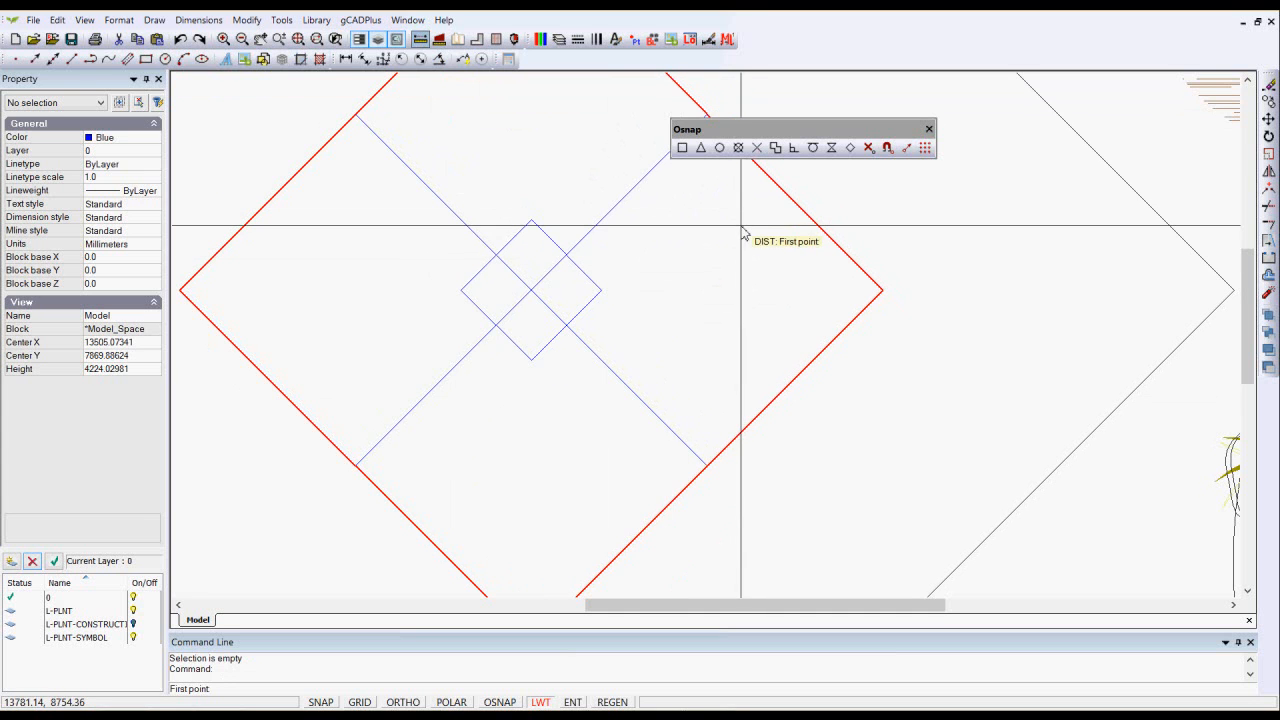
pyautogui.click(682, 147)
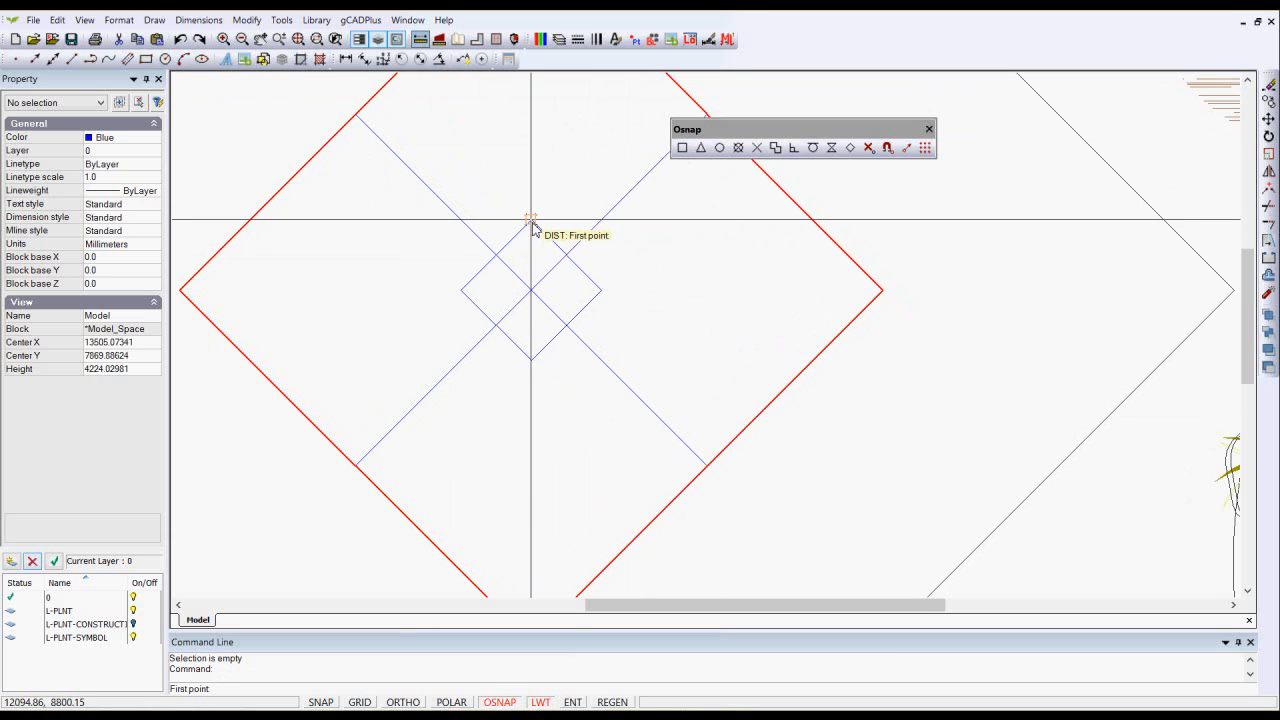
pyautogui.click(531, 220)
pyautogui.click(683, 148)
pyautogui.click(684, 150)
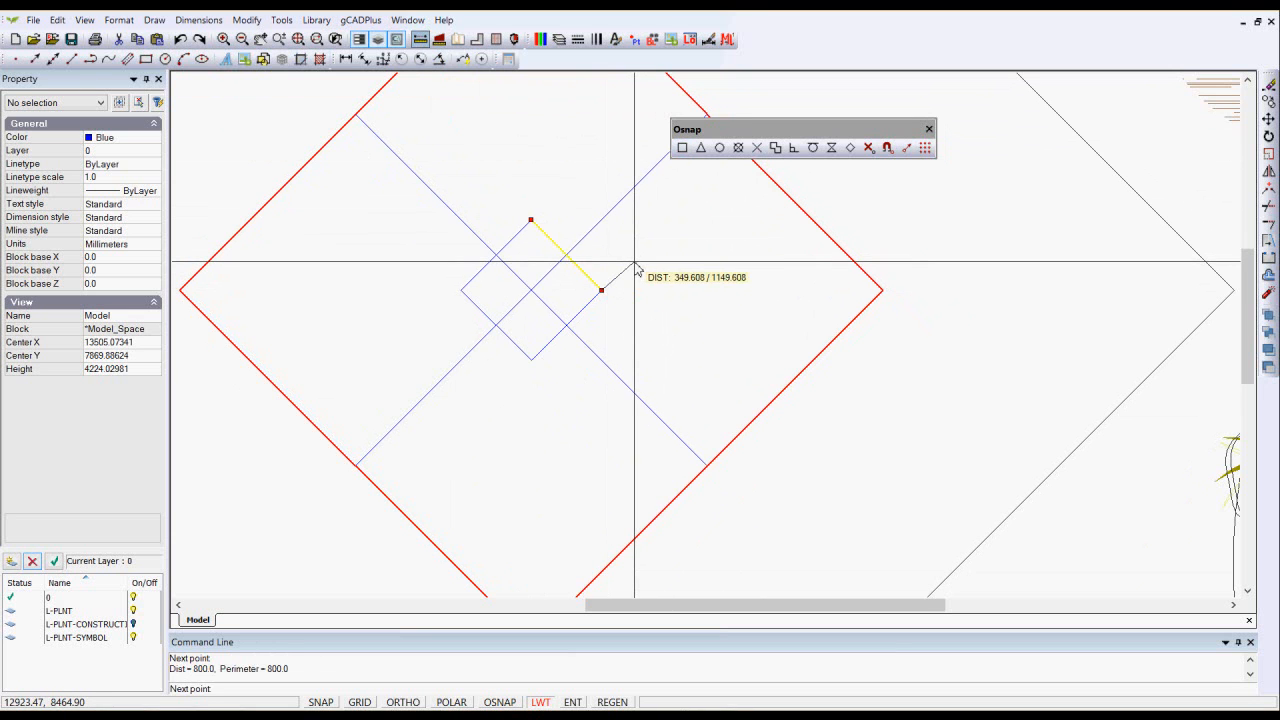
pyautogui.rightClick(643, 277)
pyautogui.rightClick(647, 278)
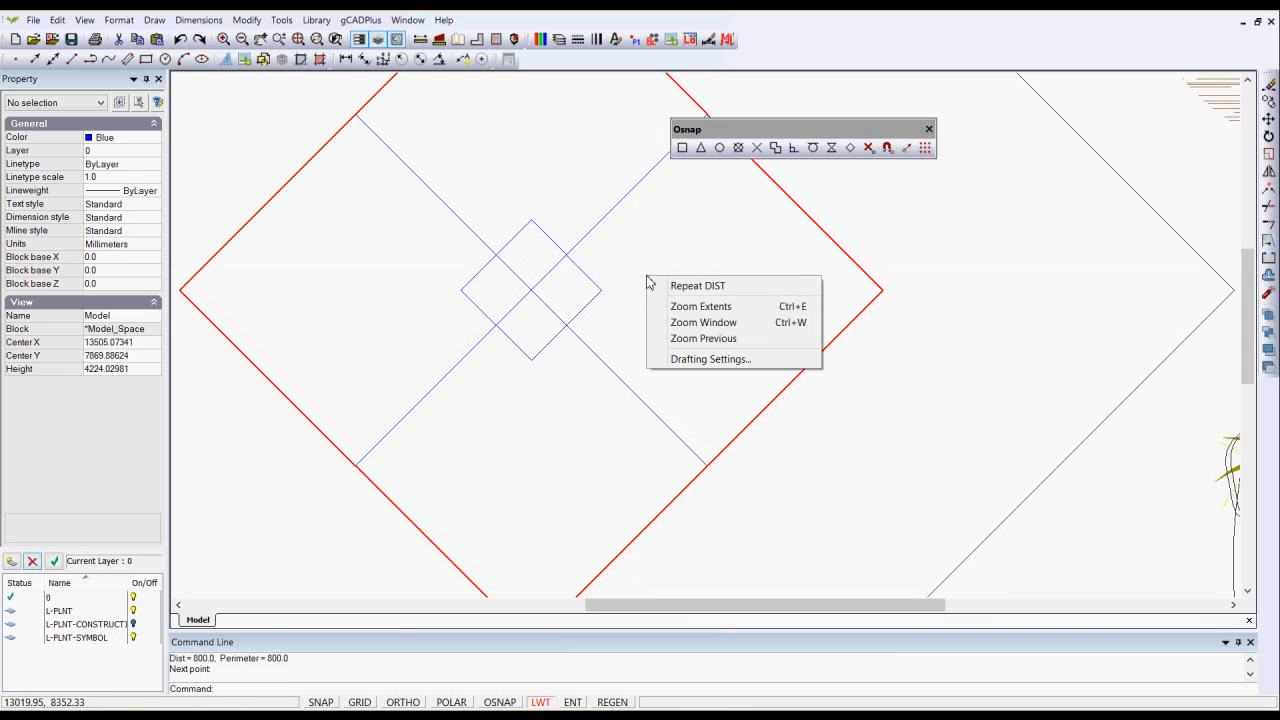
pyautogui.click(690, 286)
pyautogui.click(683, 148)
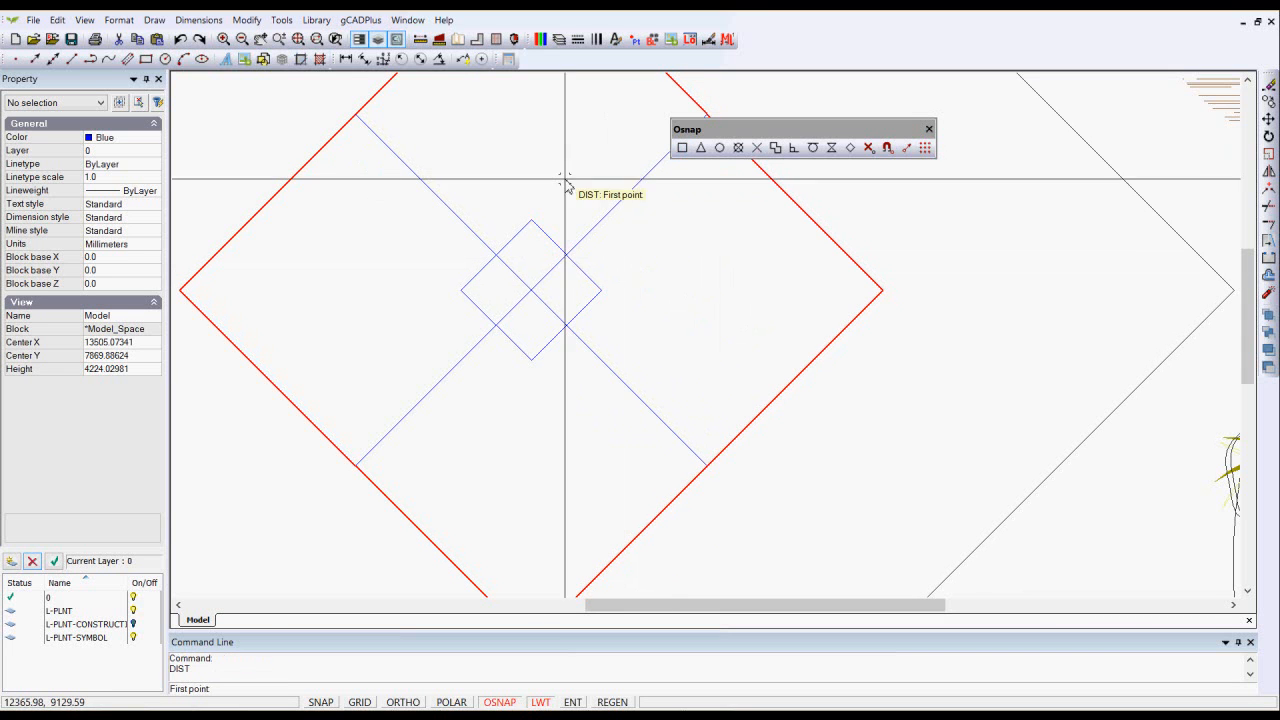
pyautogui.click(531, 221)
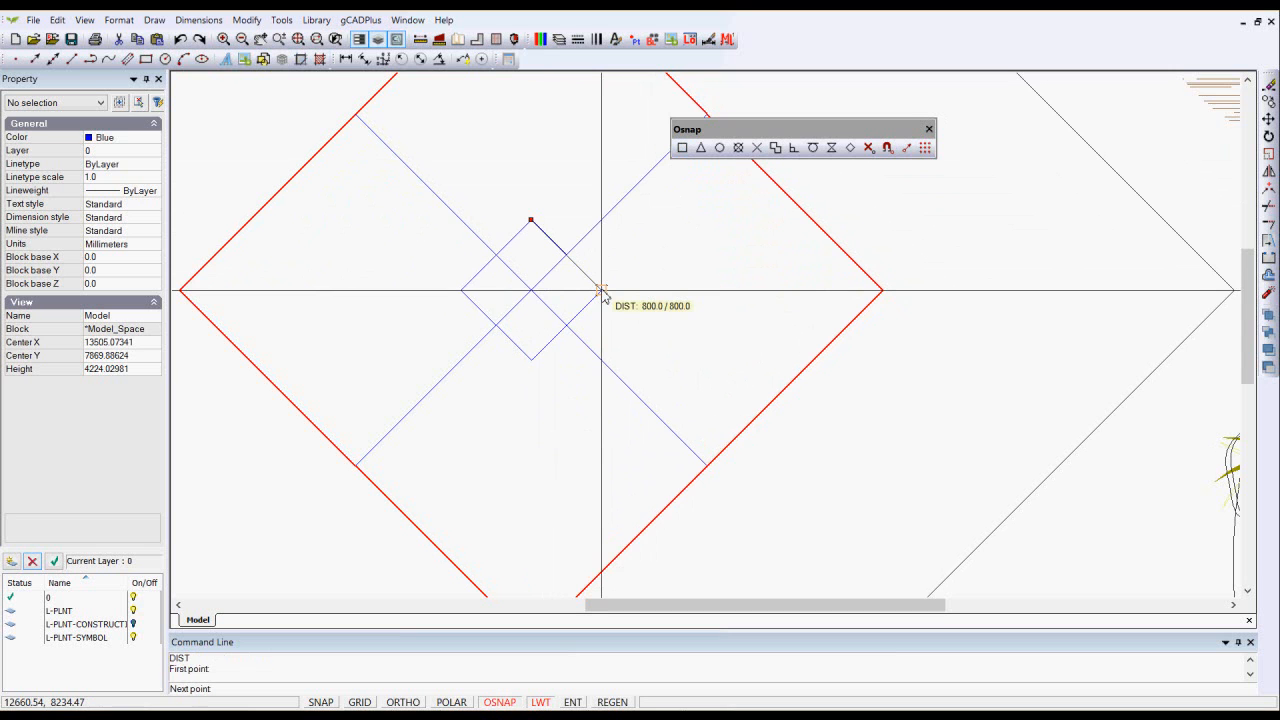
pyautogui.press('F3')
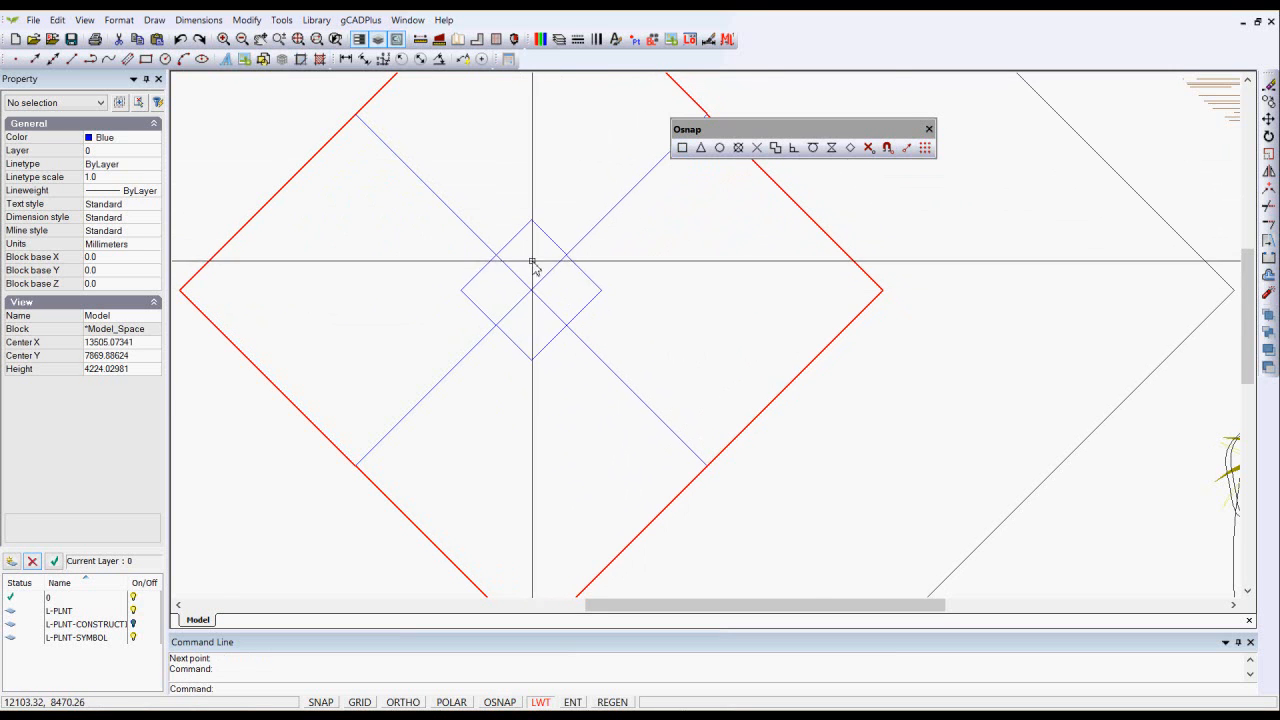
# Trace a polyline from the small square's top corner through its upper-left side's intersection, the center crossing and the upper-right side's intersection
pyautogui.scroll(2, 537, 262)
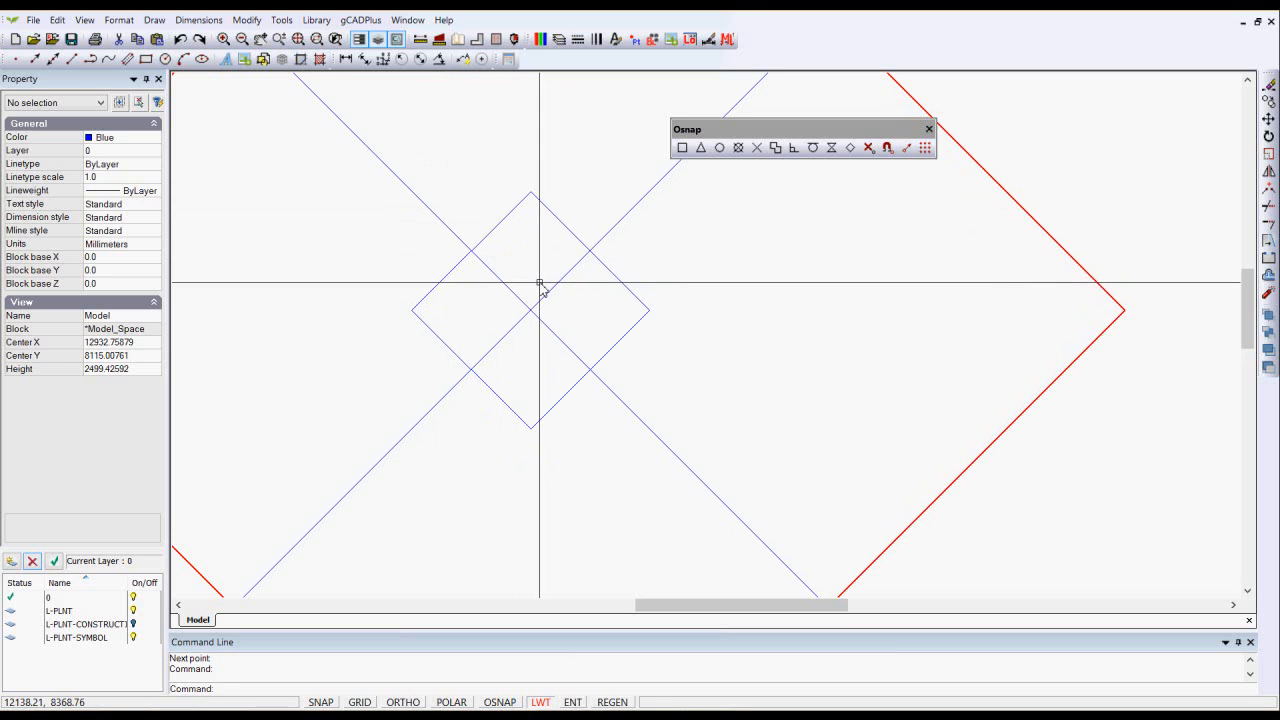
pyautogui.click(155, 21)
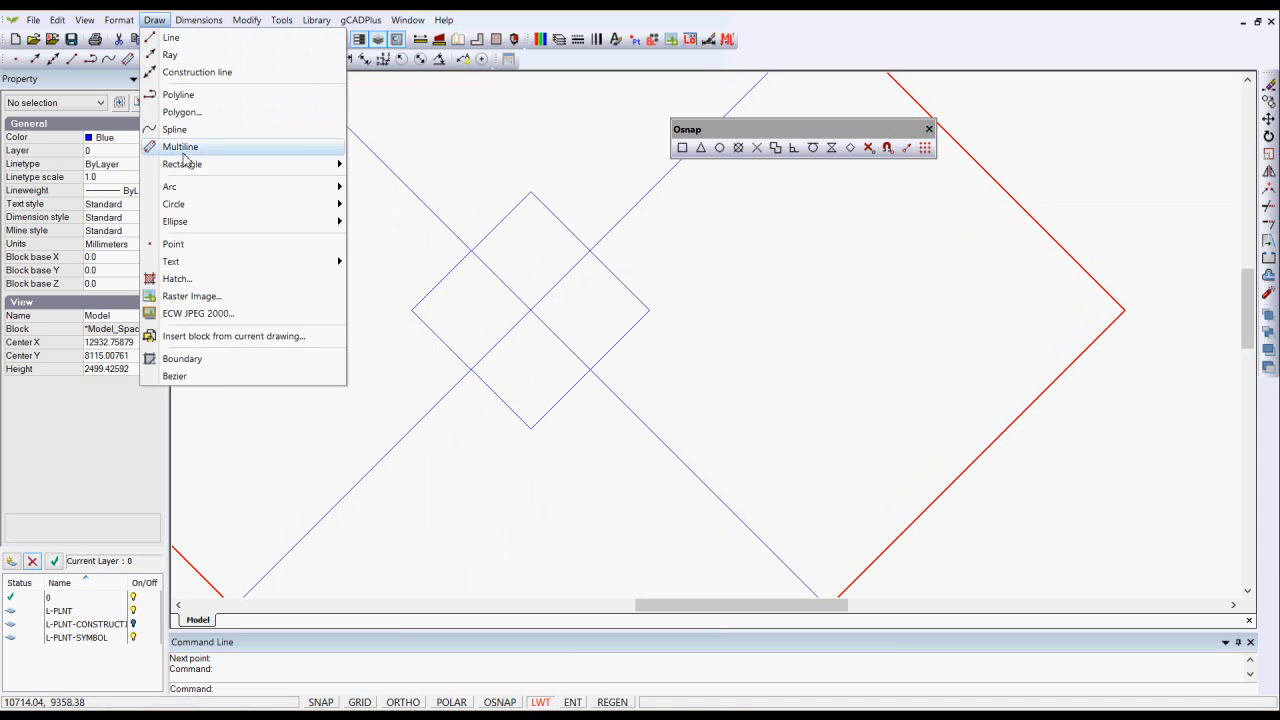
pyautogui.click(182, 96)
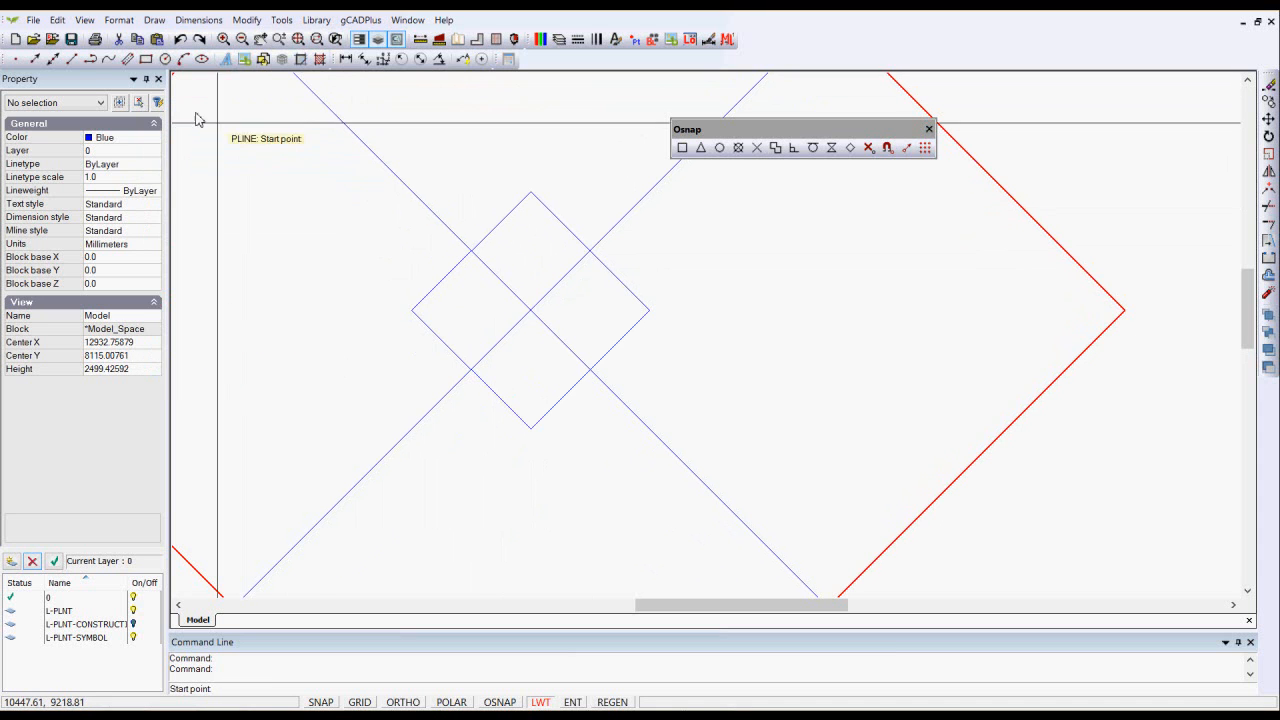
pyautogui.click(682, 147)
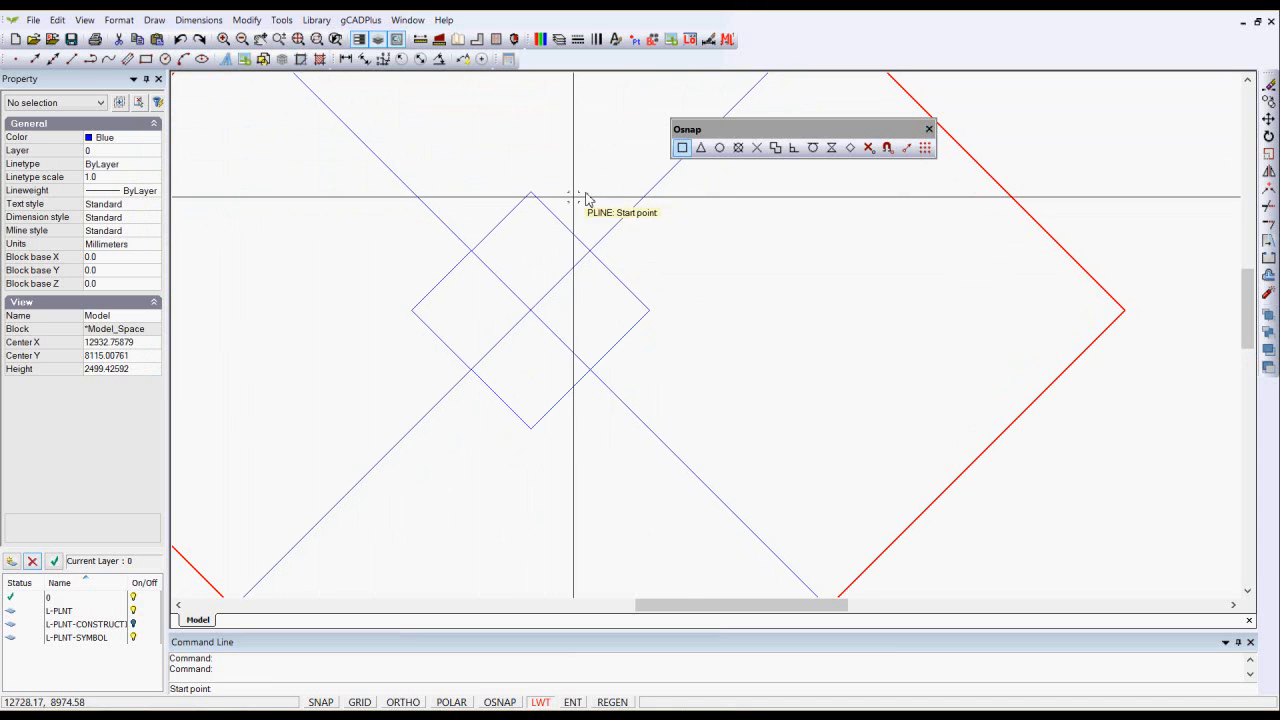
pyautogui.click(531, 192)
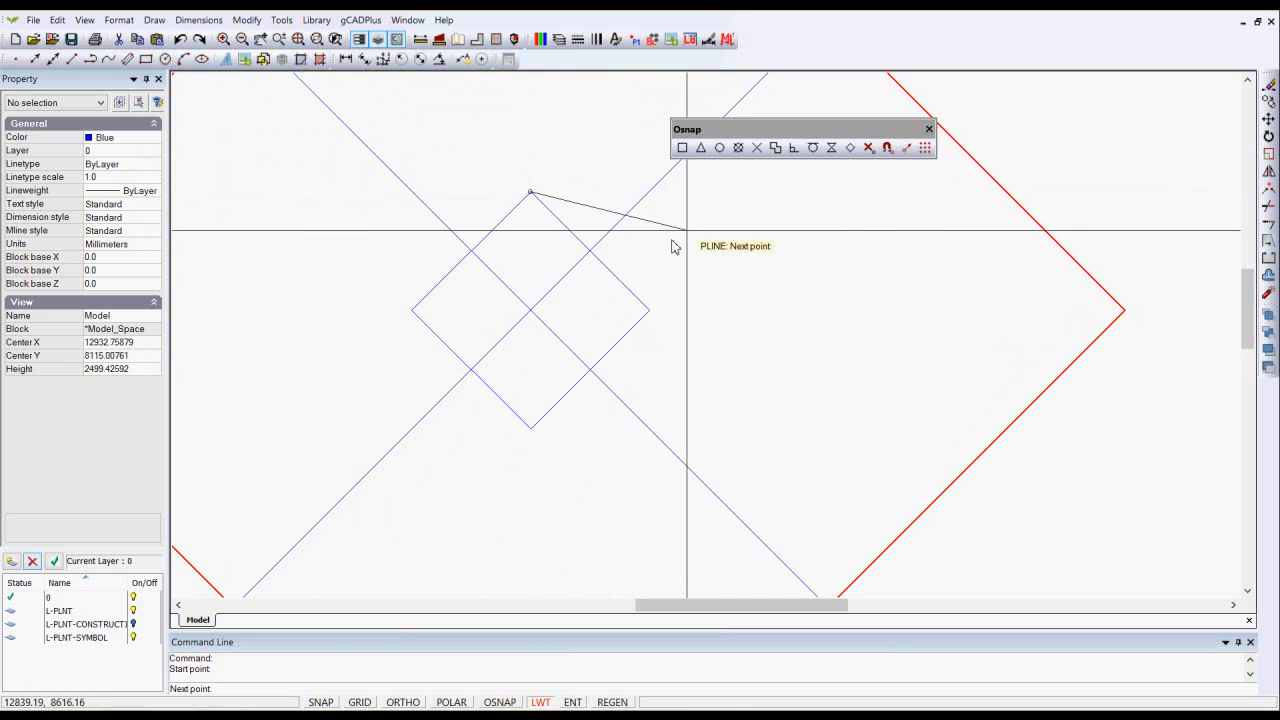
pyautogui.click(756, 149)
pyautogui.click(470, 251)
pyautogui.click(757, 148)
pyautogui.click(531, 310)
pyautogui.click(755, 150)
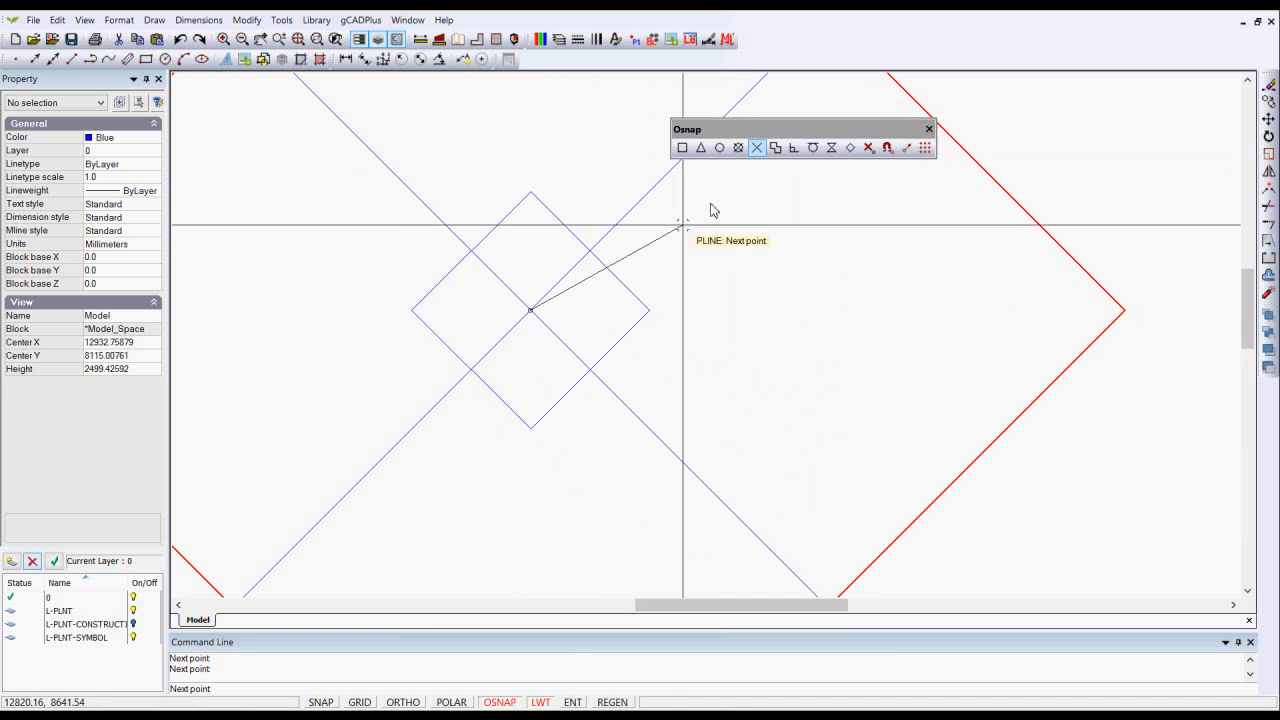
pyautogui.click(590, 252)
# Return the polyline to the small square's top corner and finish it with Enter Filled
pyautogui.click(682, 148)
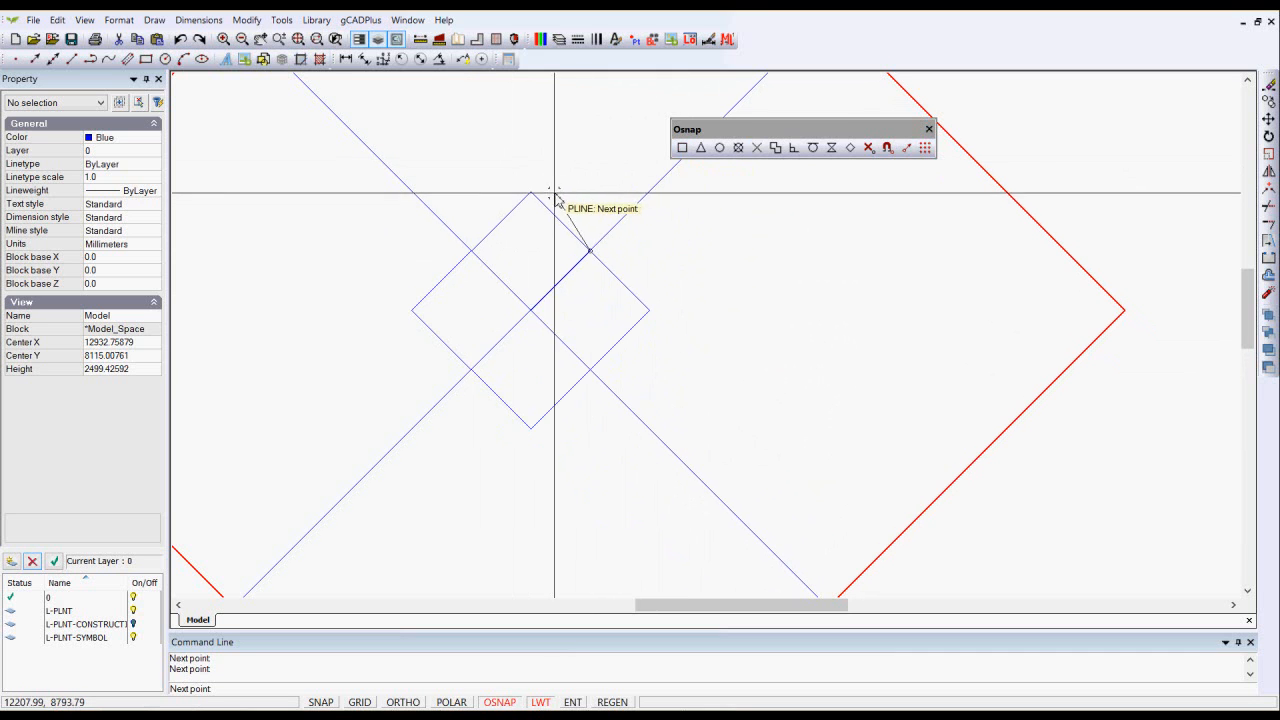
pyautogui.rightClick(532, 193)
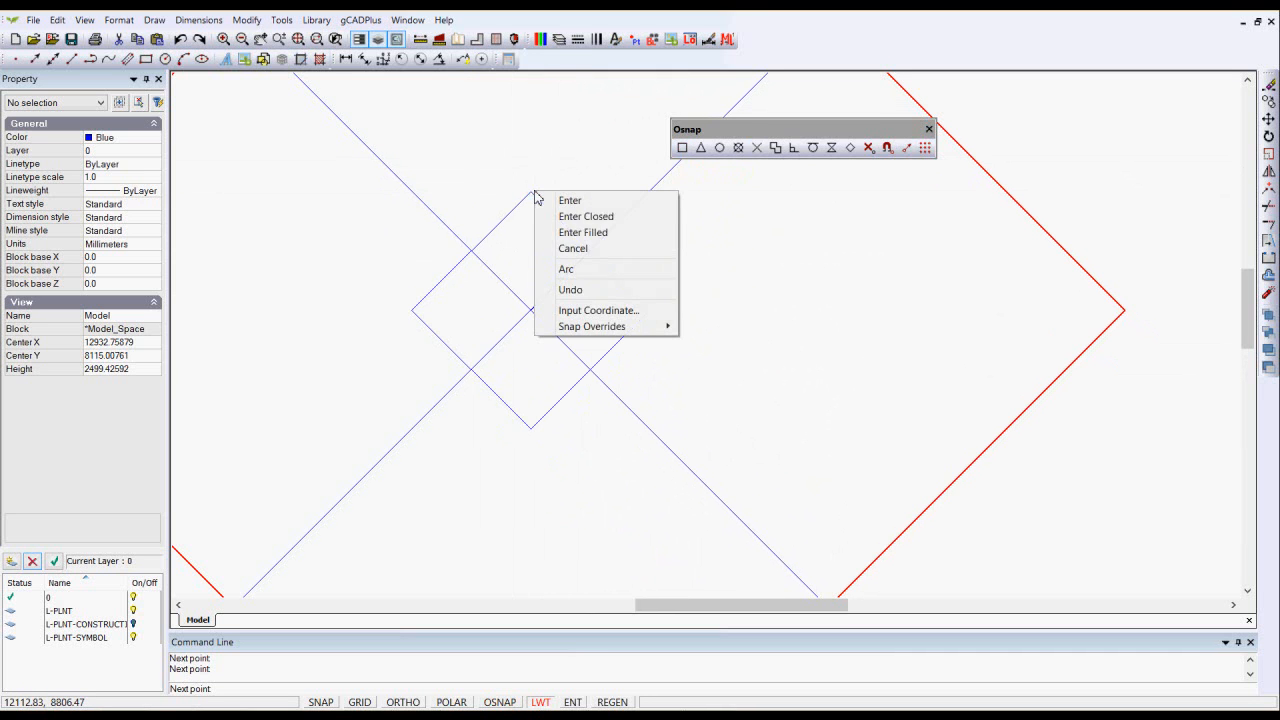
pyautogui.click(592, 233)
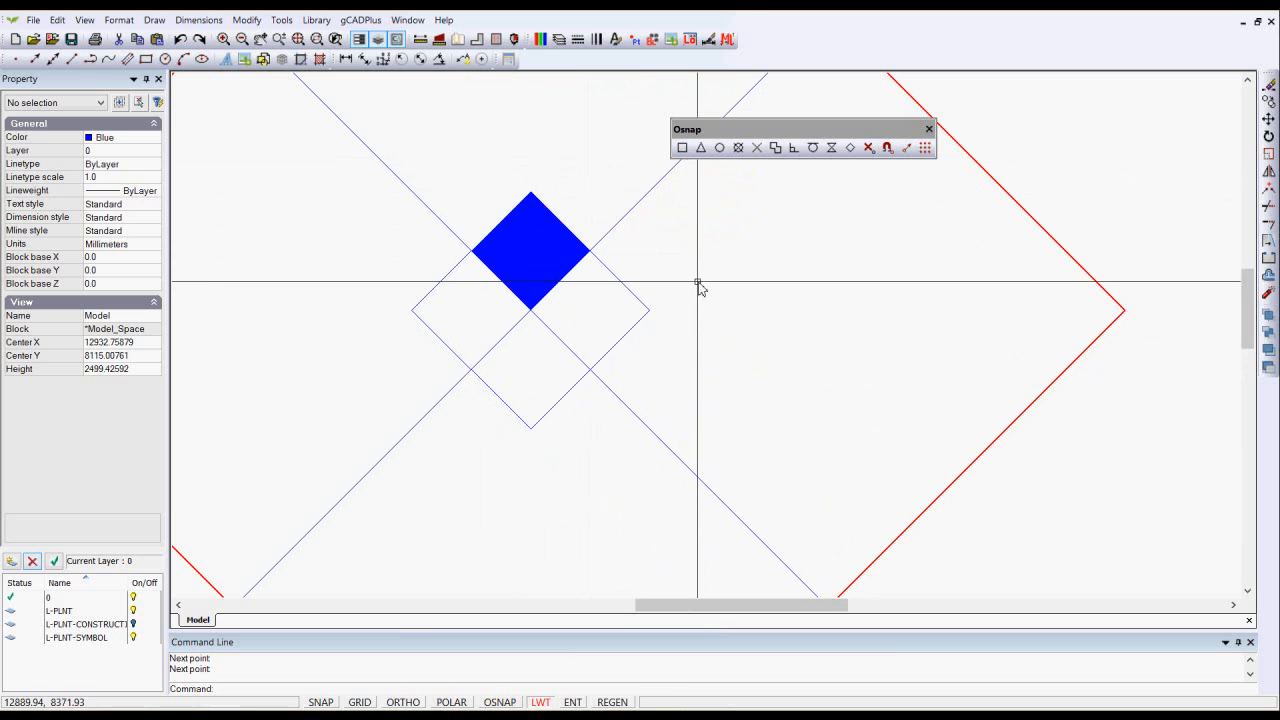
# Change the color of the filled quarter-square polyline to 33
pyautogui.click(515, 263)
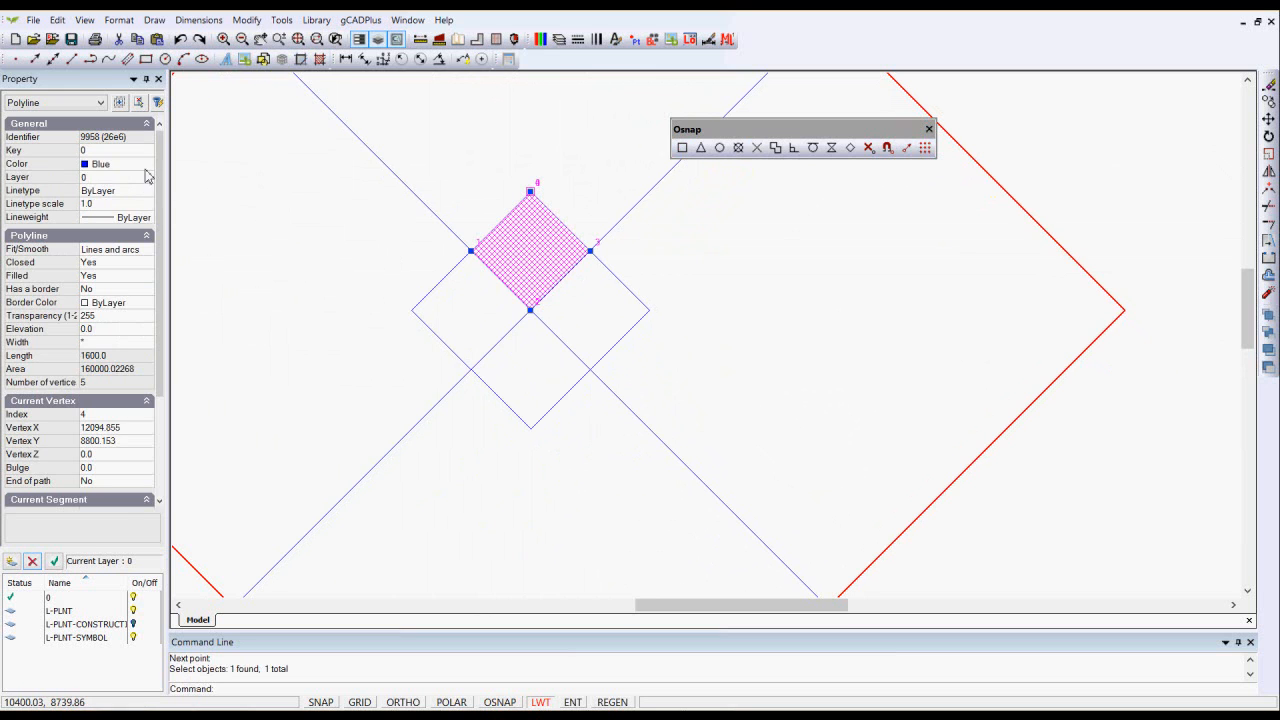
pyautogui.click(145, 164)
pyautogui.click(146, 164)
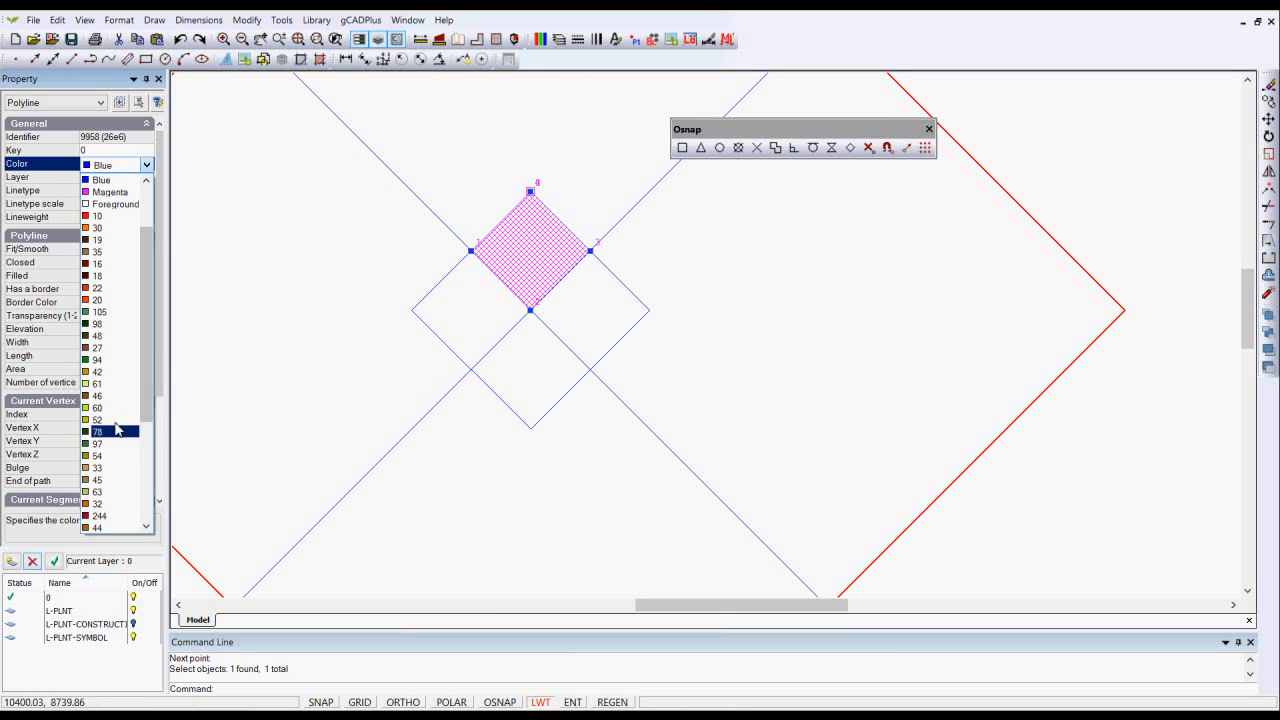
pyautogui.click(95, 468)
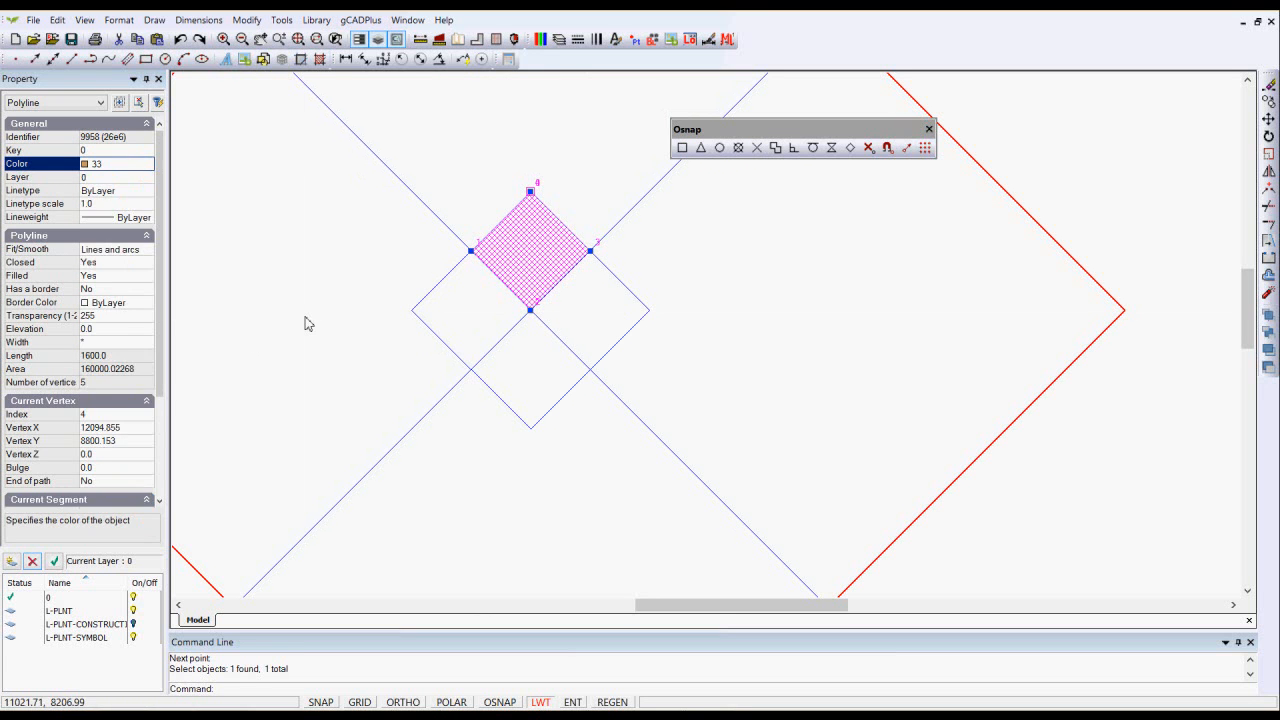
pyautogui.press('Escape')
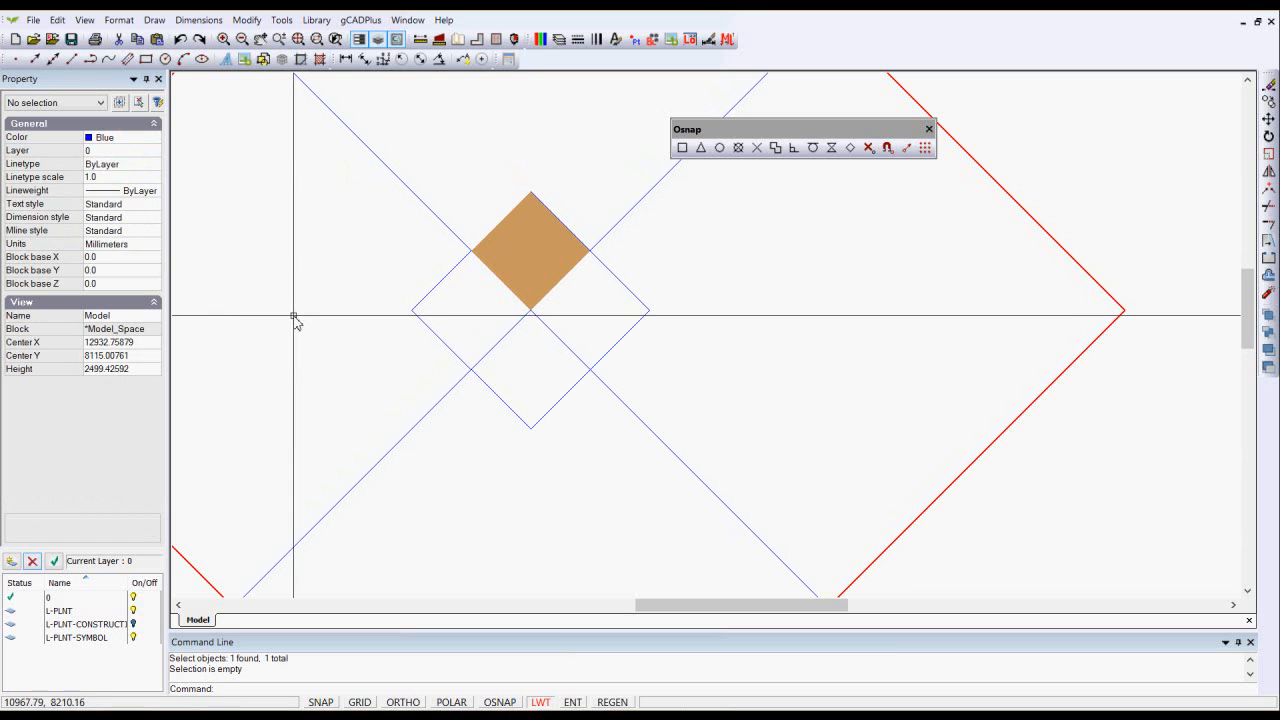
# Create a block named brick2 from the filled polyline, with its left corner as base point and Convert to block selected
pyautogui.click(530, 265)
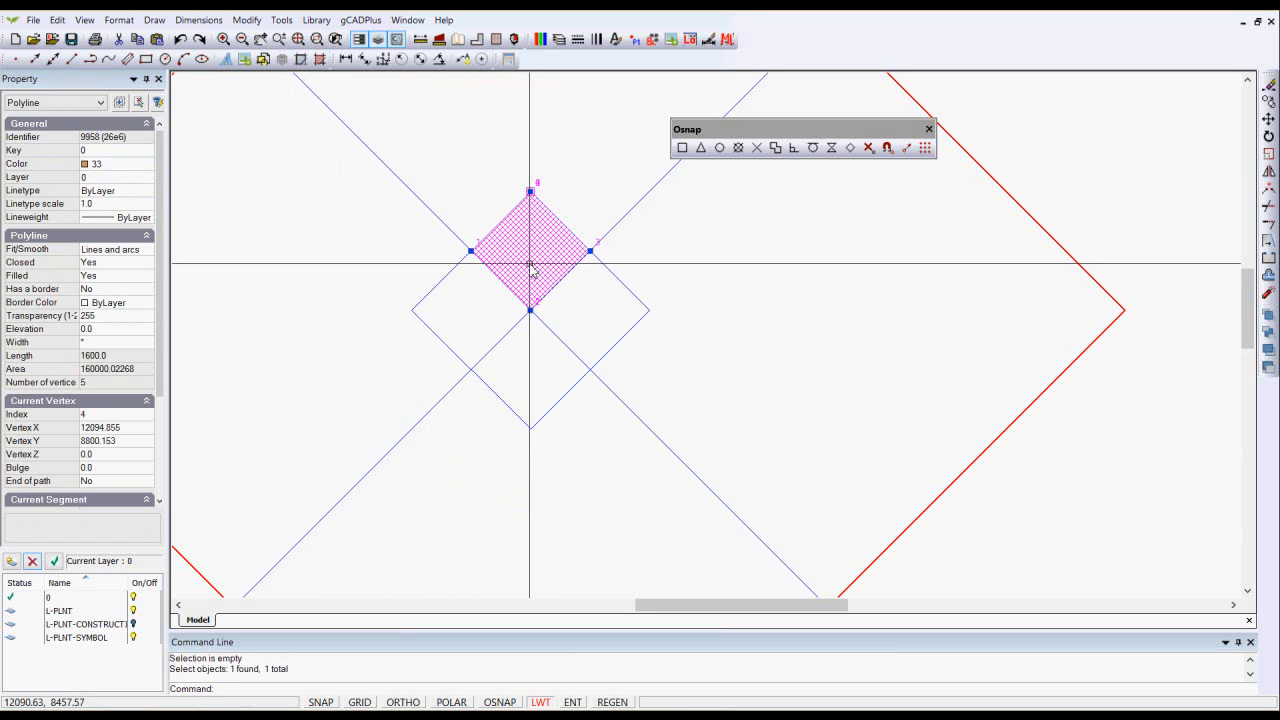
pyautogui.rightClick(530, 265)
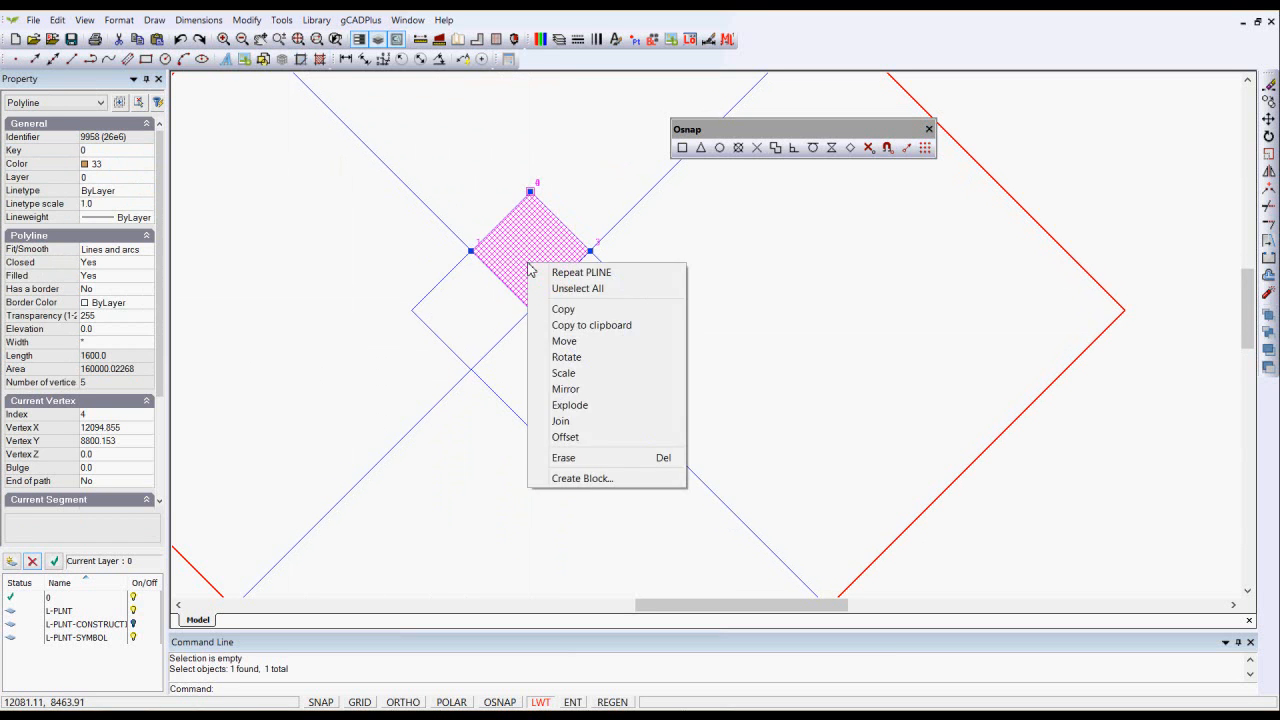
pyautogui.click(565, 480)
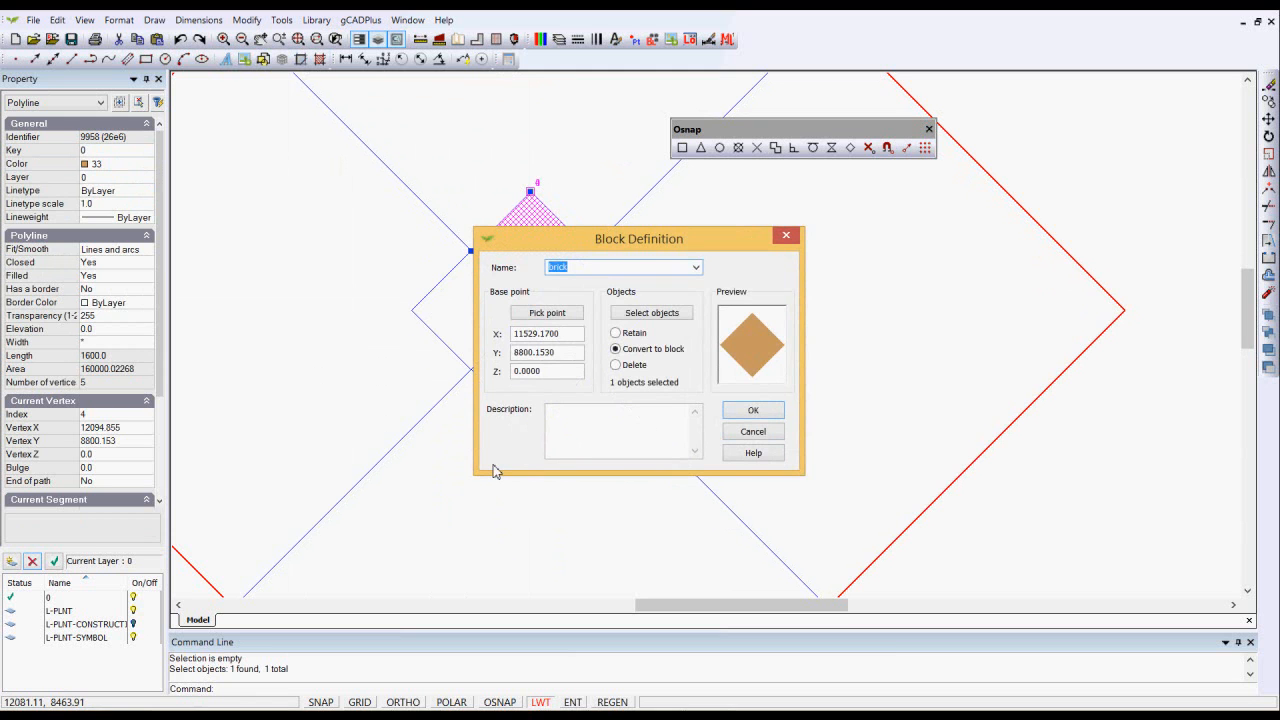
pyautogui.click(557, 314)
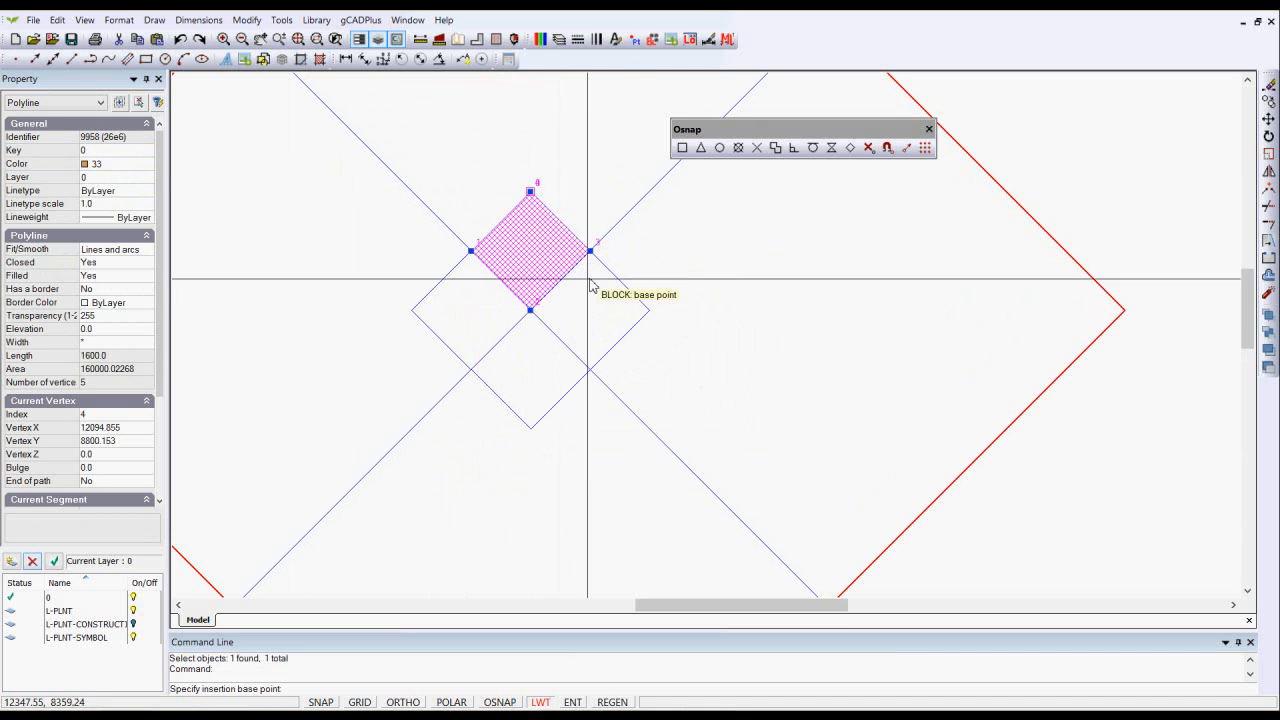
pyautogui.click(682, 147)
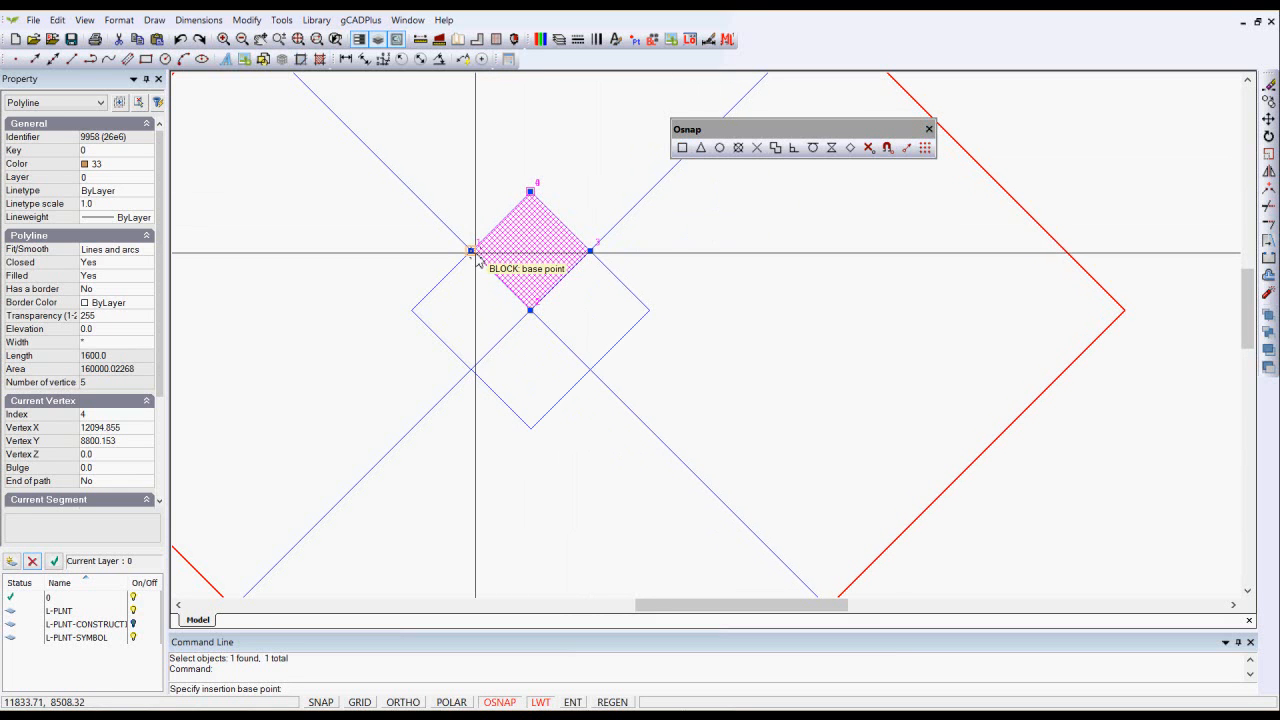
pyautogui.scroll(3, 476, 258)
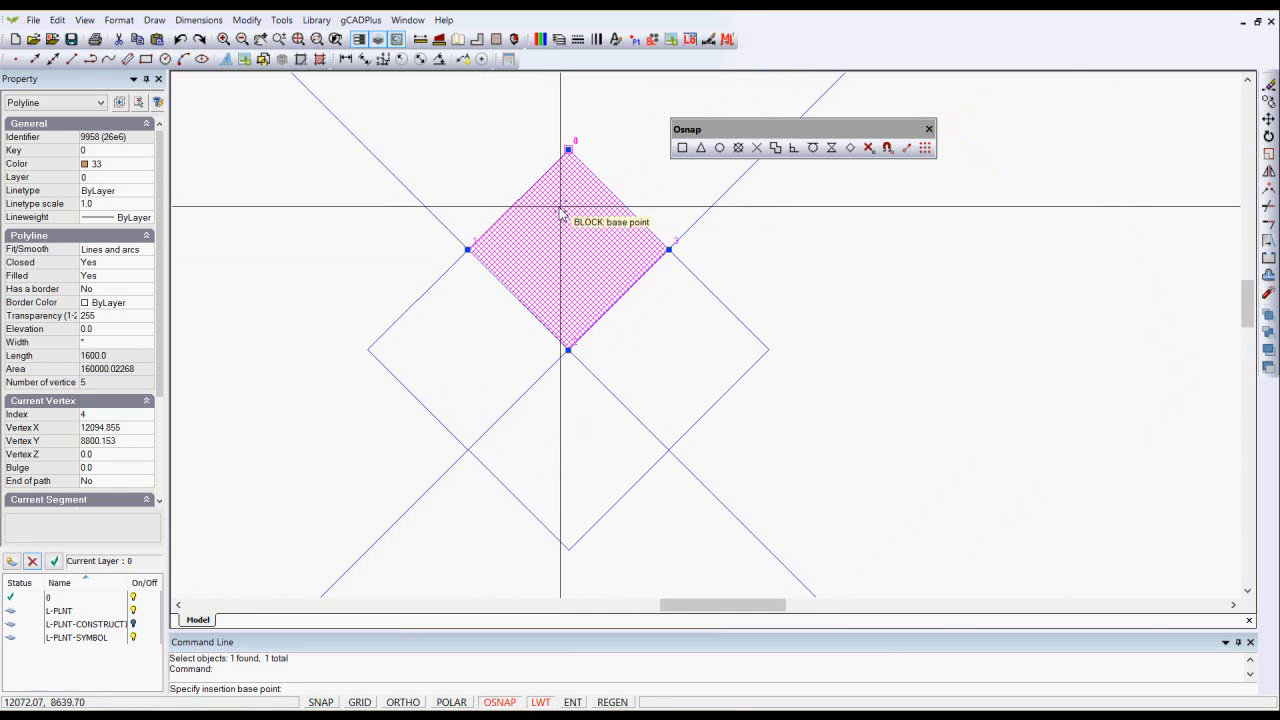
pyautogui.click(474, 256)
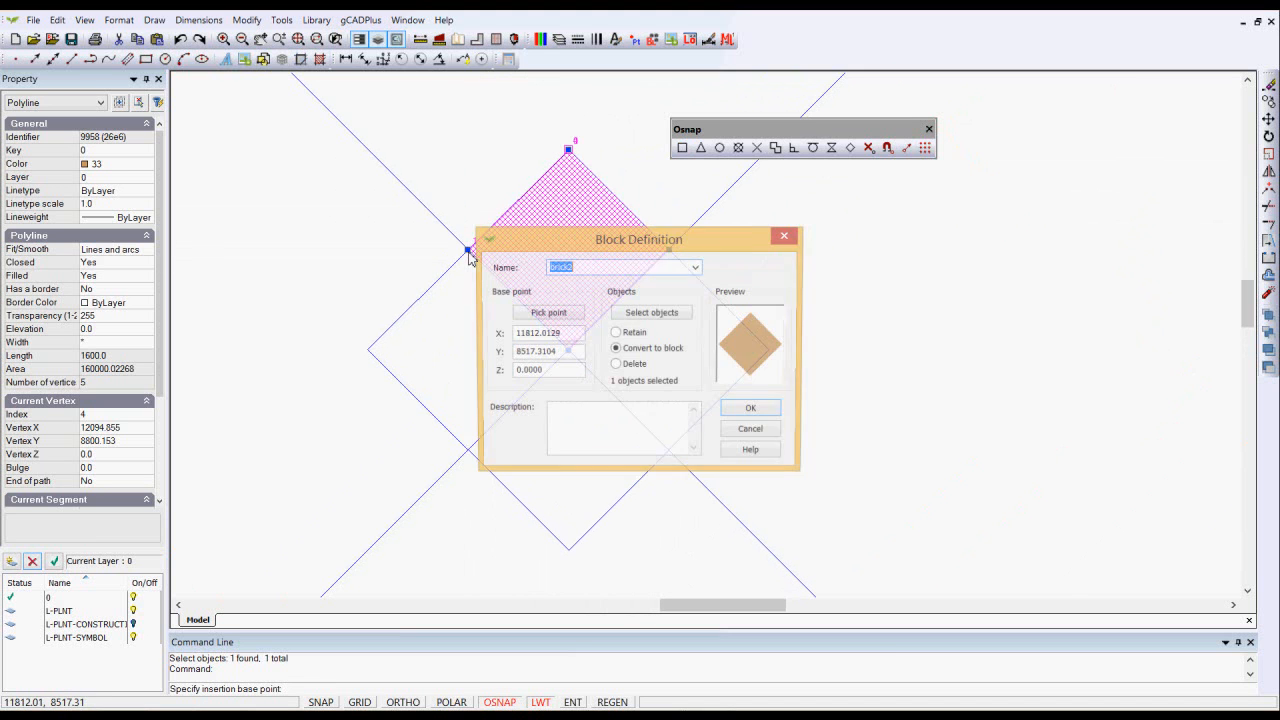
pyautogui.click(753, 412)
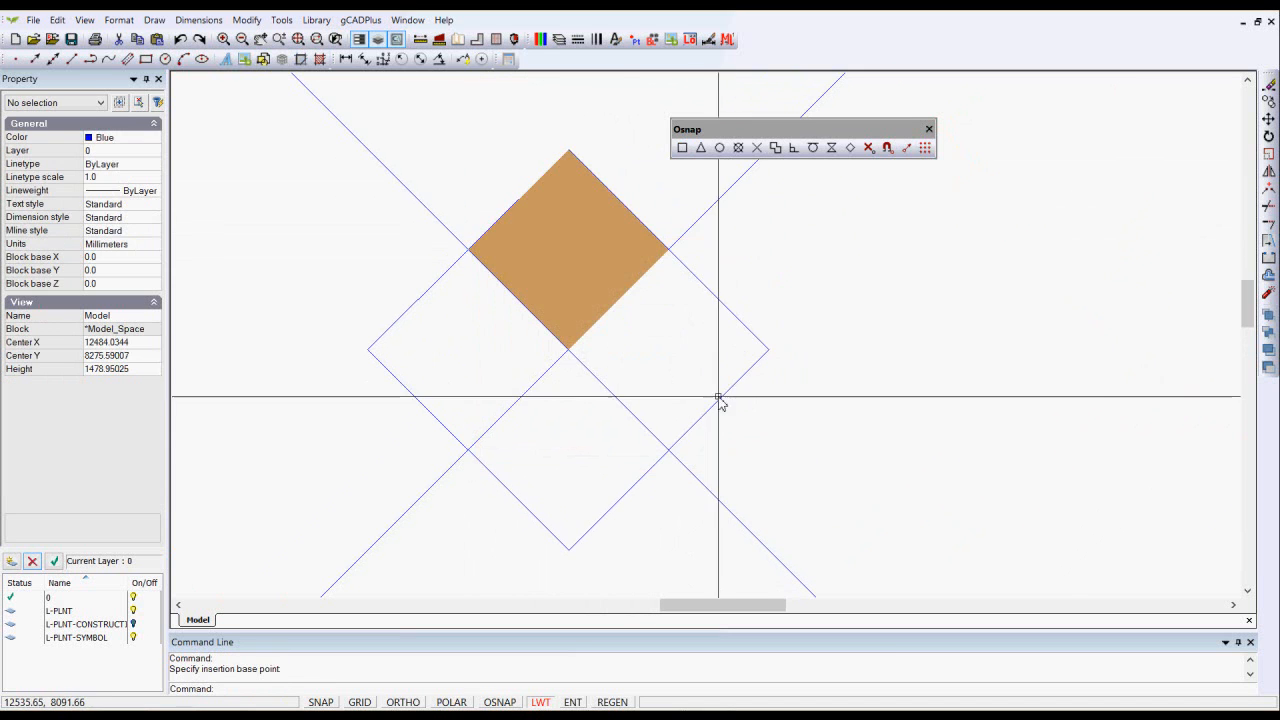
# Copy the brick2 block from its left-corner insertion point to the crossing of the blue guide lines, filling the small square's right quarter
pyautogui.scroll(-2, 640, 363)
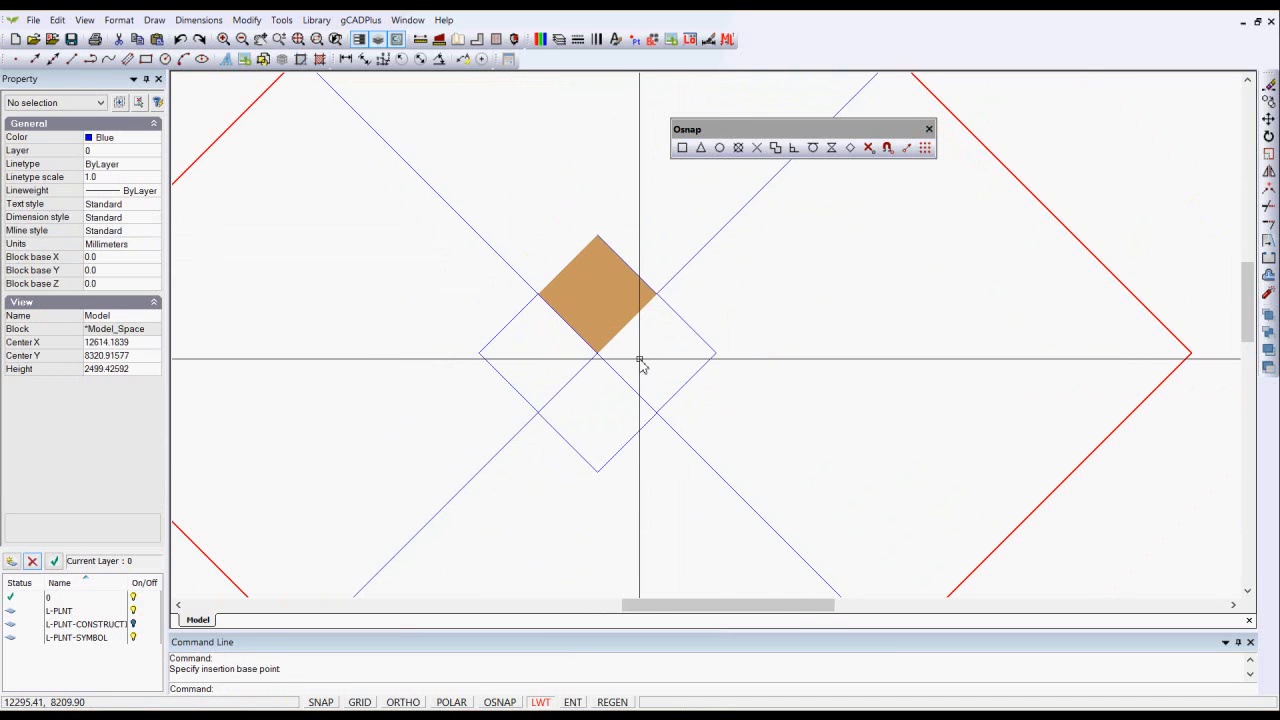
pyautogui.click(597, 313)
pyautogui.rightClick(590, 304)
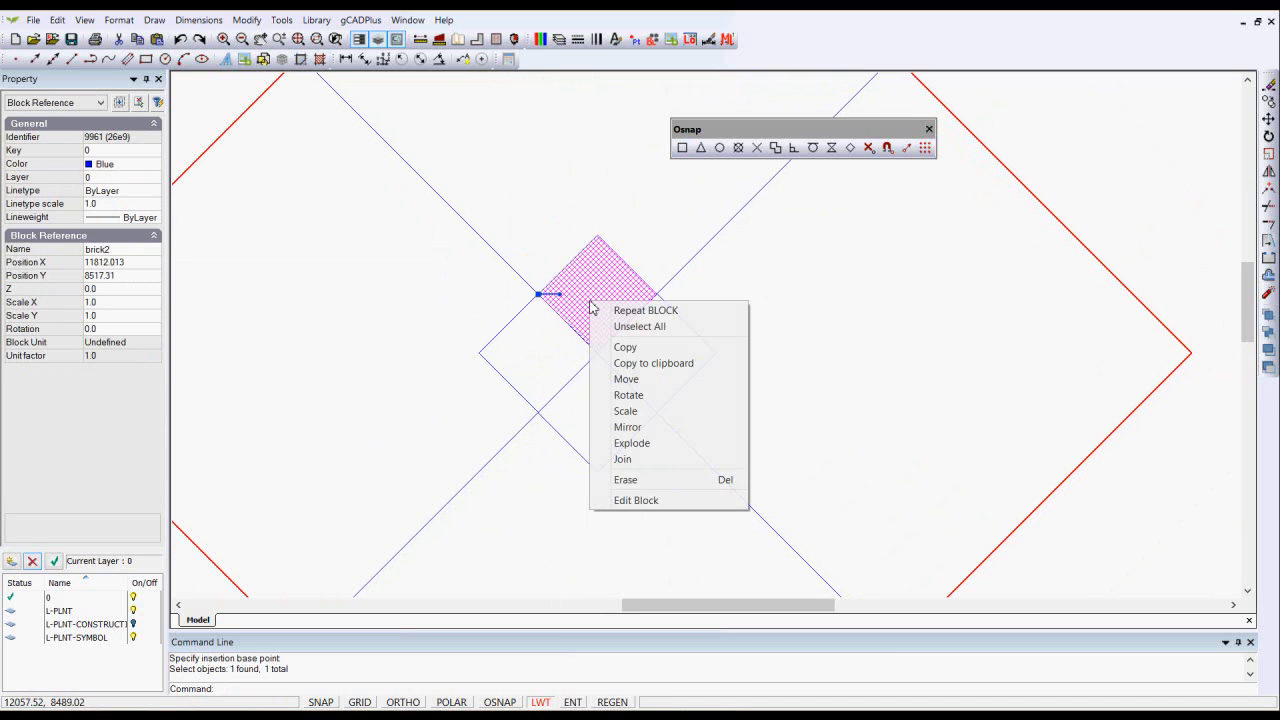
pyautogui.click(624, 347)
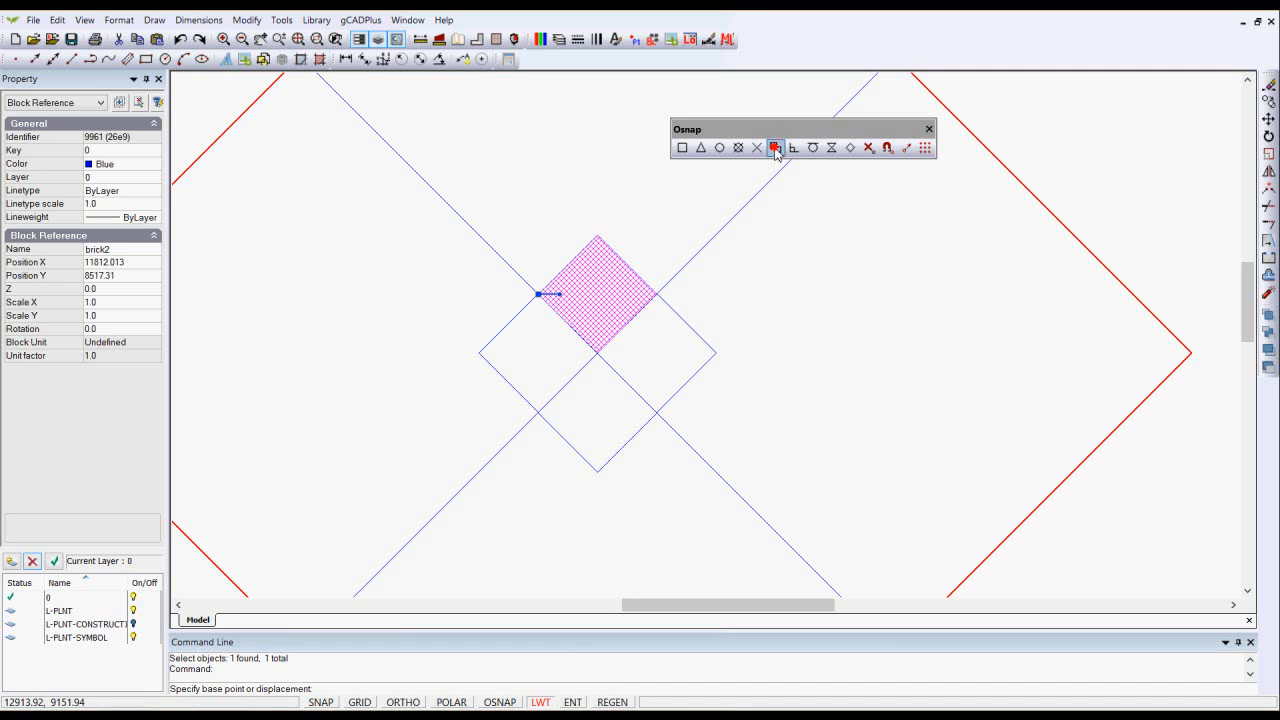
pyautogui.click(539, 295)
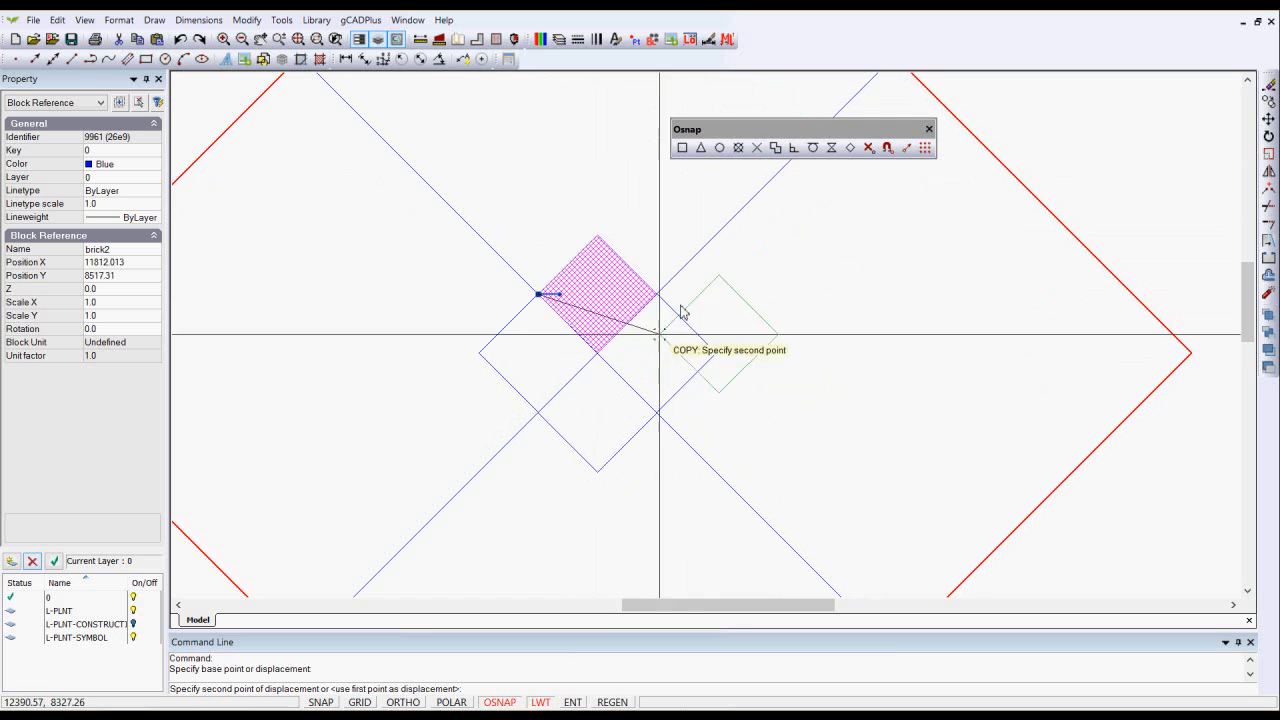
pyautogui.click(598, 354)
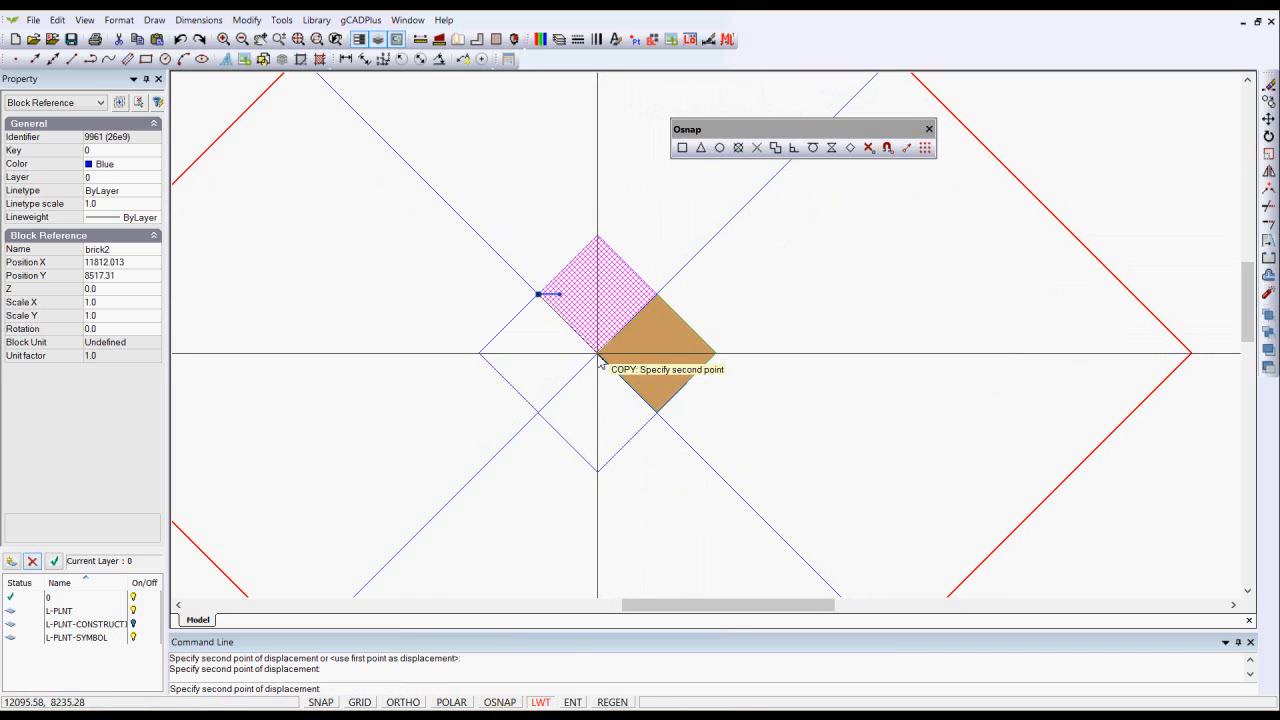
pyautogui.press('Escape')
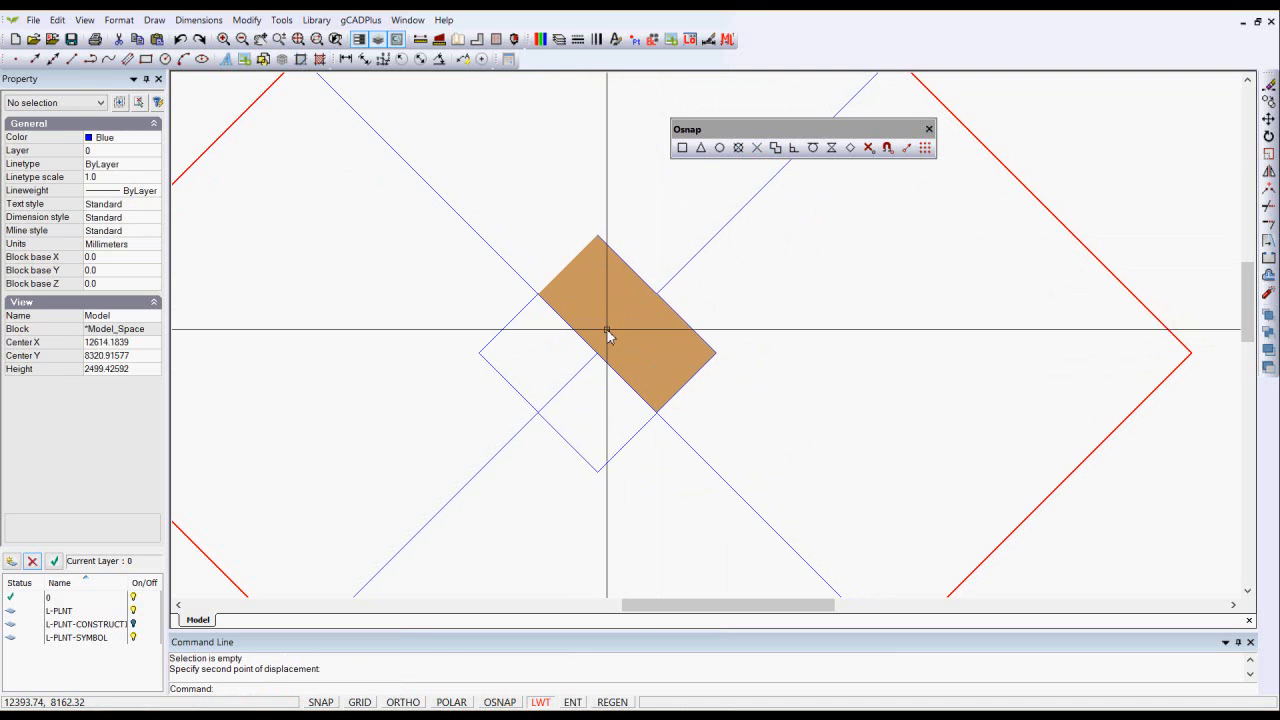
pyautogui.click(592, 325)
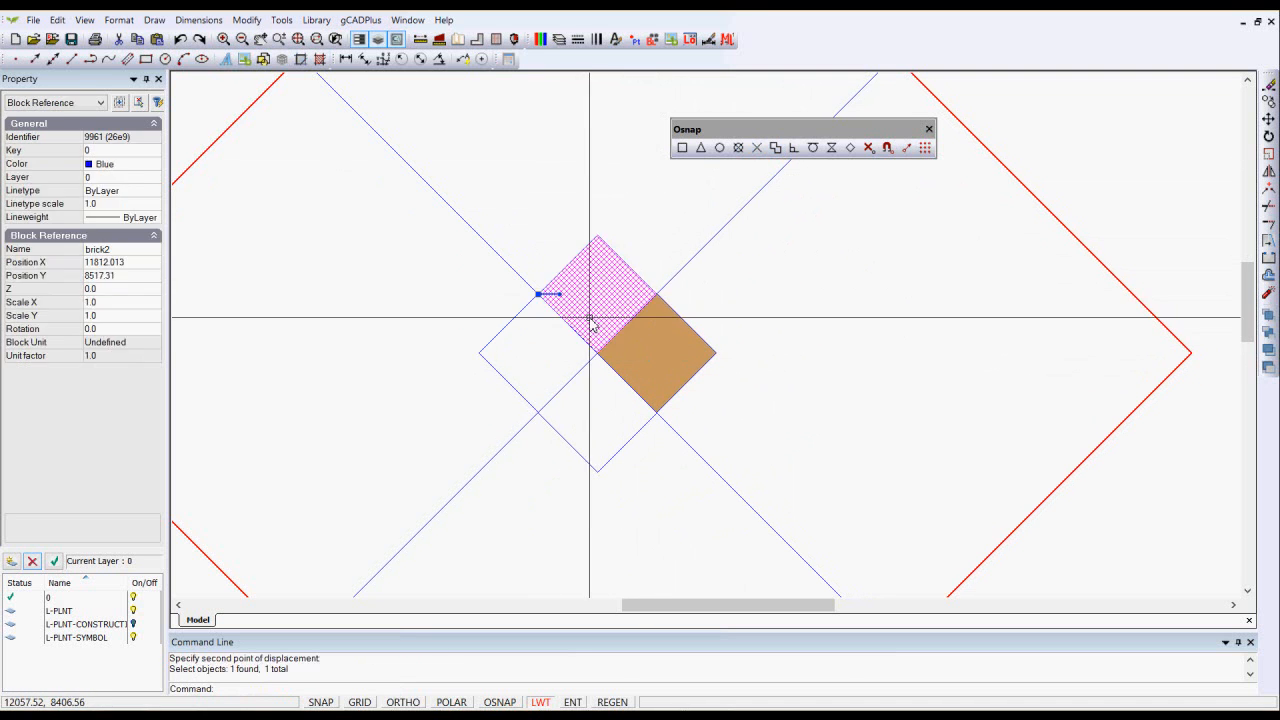
pyautogui.click(650, 371)
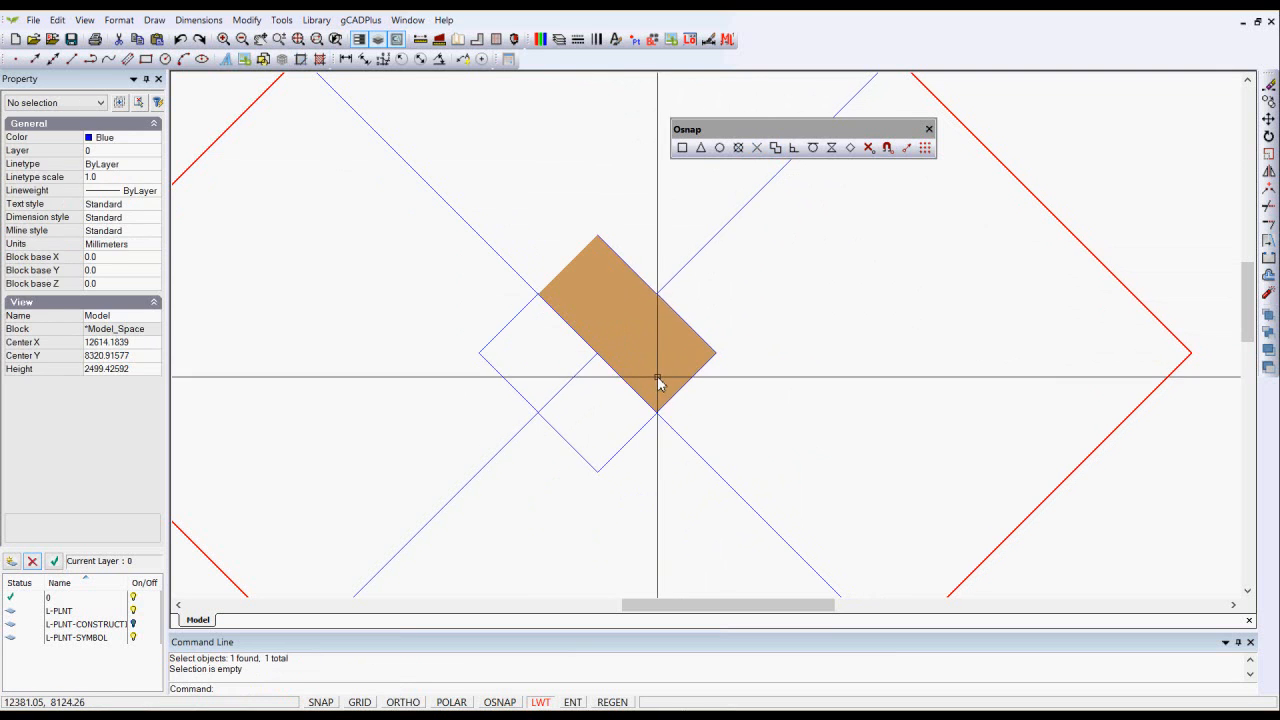
pyautogui.click(655, 376)
pyautogui.press('Escape')
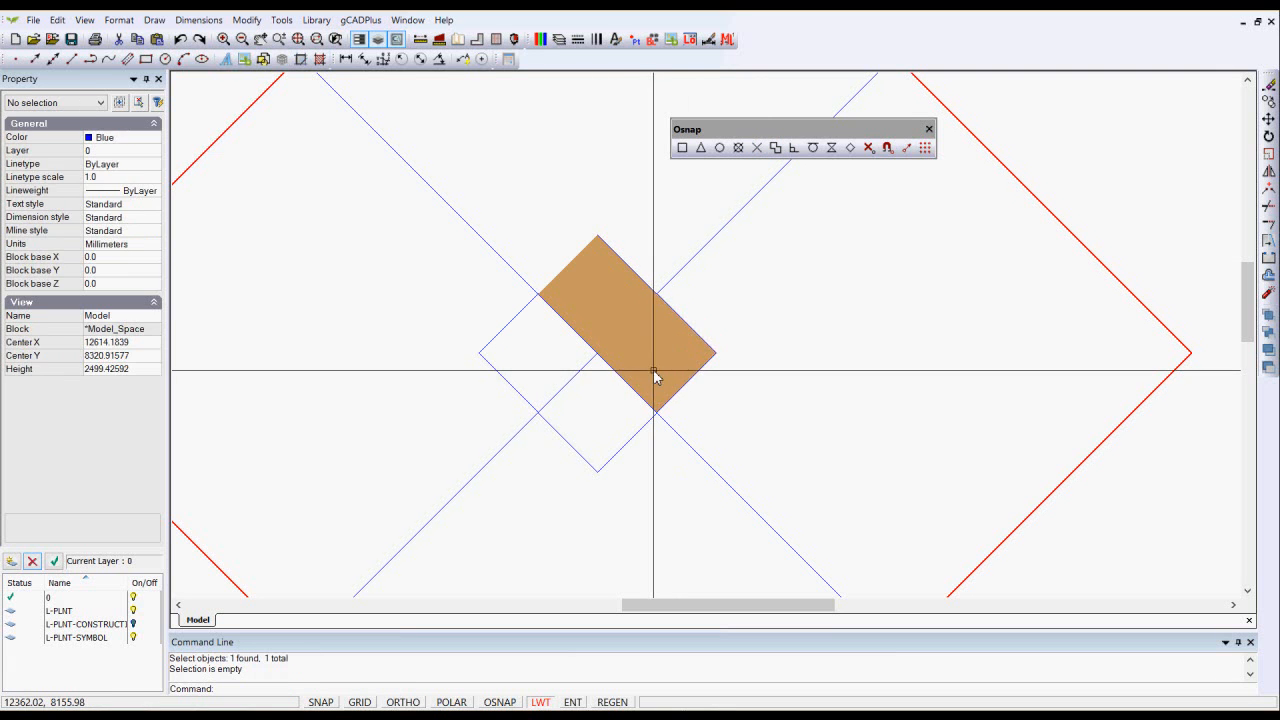
# Copy the two upper-right brick2 blocks from the upper block's insertion point to the small square's left corner, filling its remaining half
pyautogui.click(580, 318)
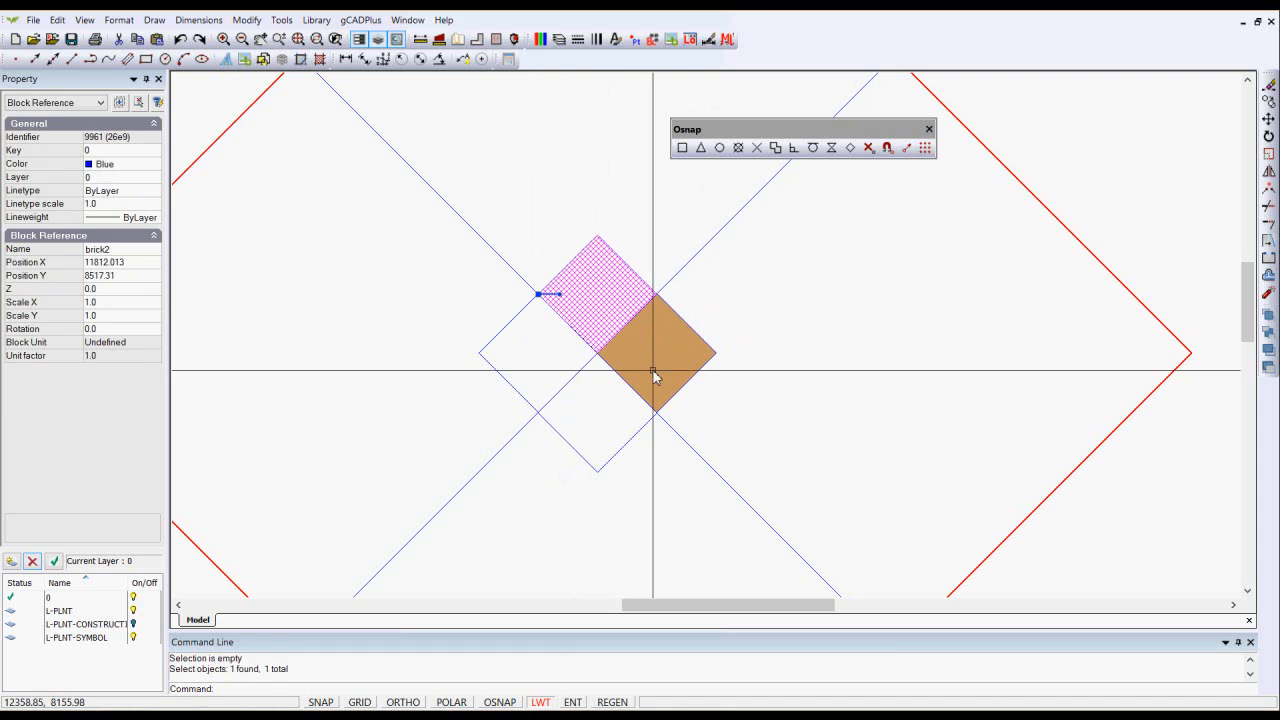
pyautogui.click(651, 371)
pyautogui.rightClick(772, 317)
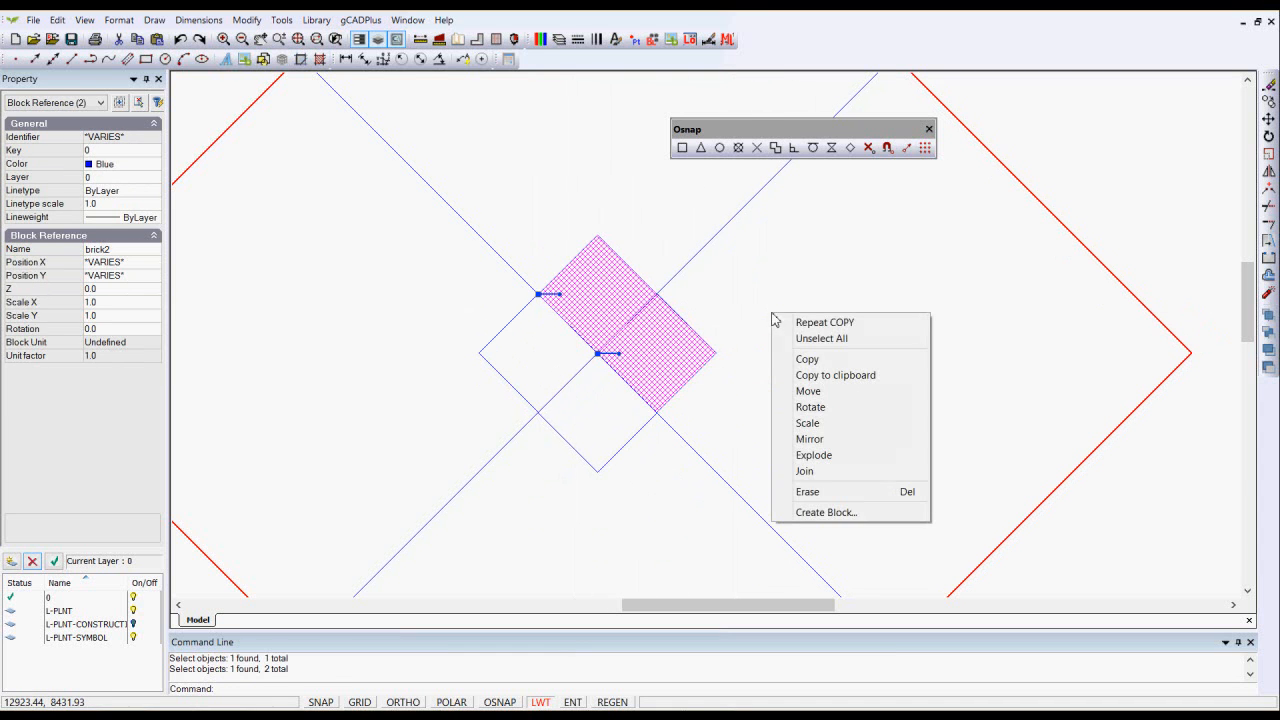
pyautogui.click(803, 360)
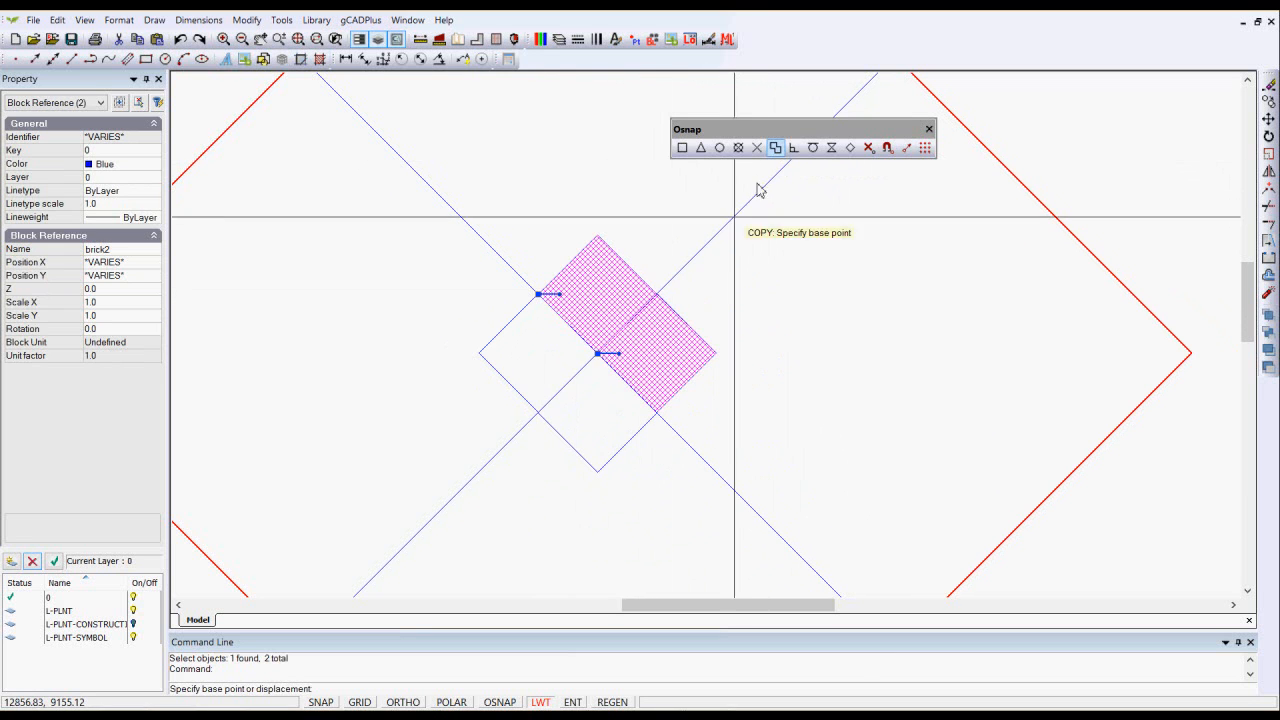
pyautogui.click(539, 296)
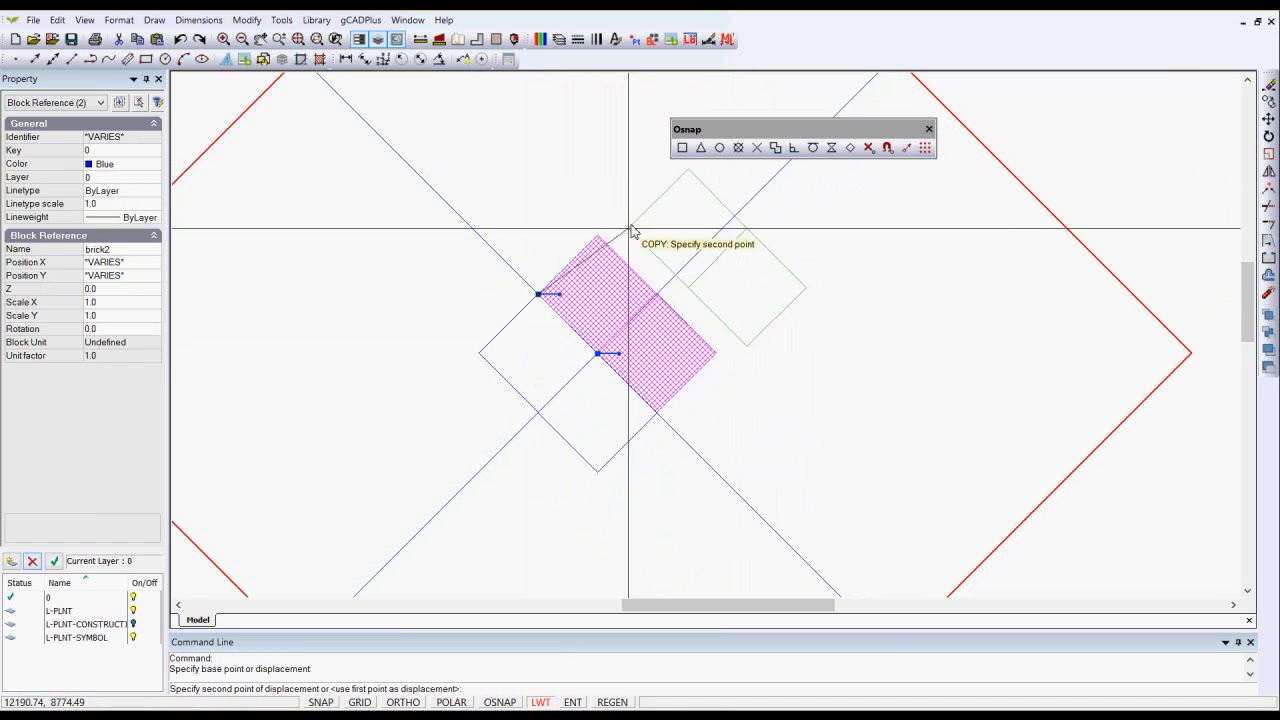
pyautogui.click(682, 148)
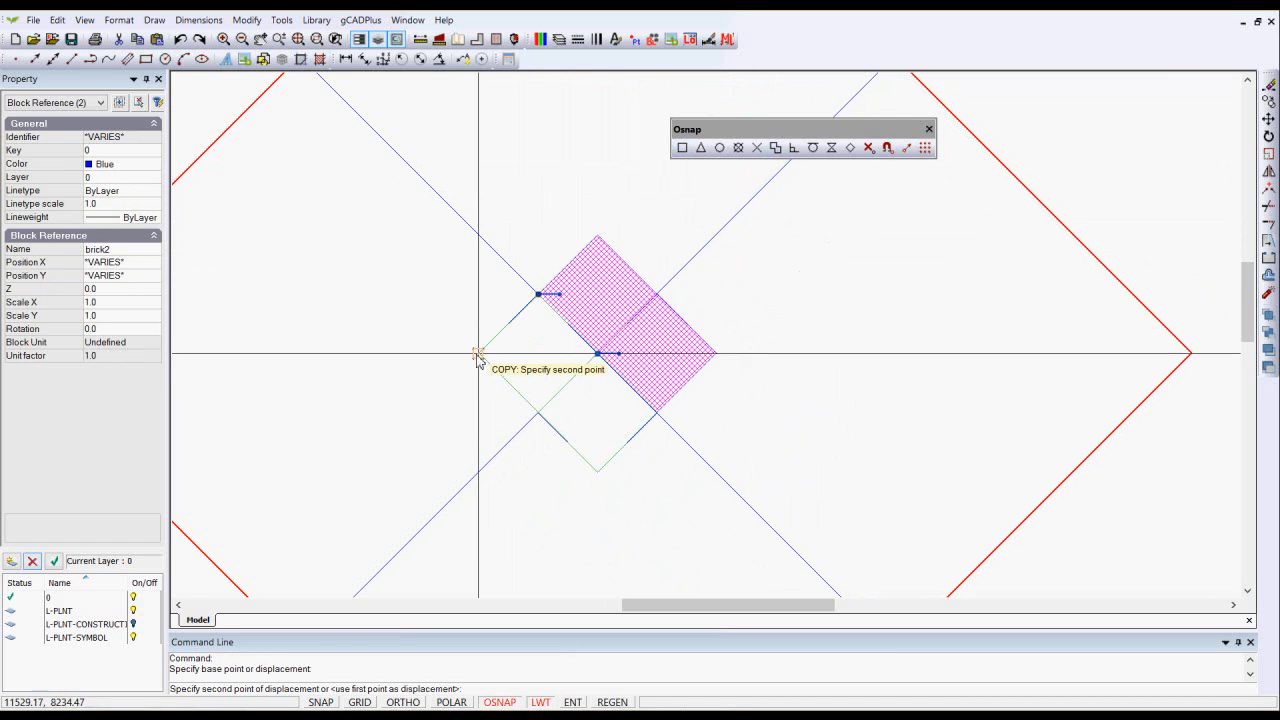
pyautogui.click(478, 356)
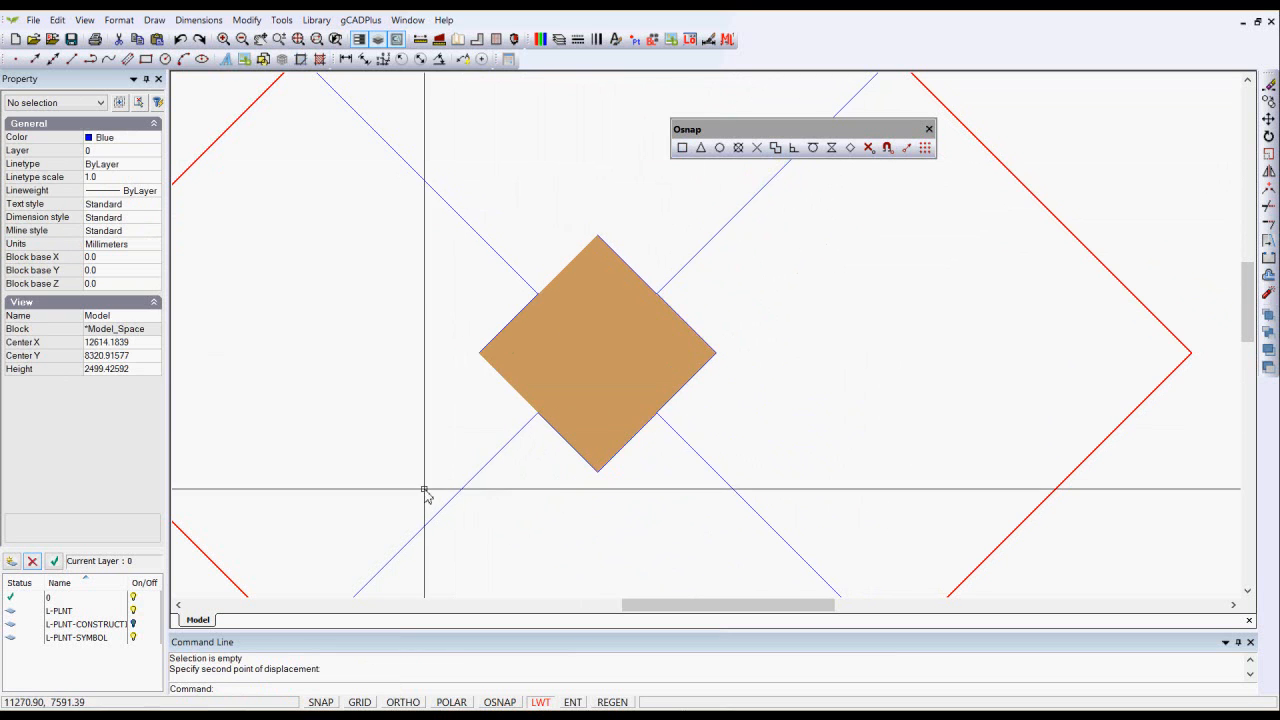
# Edit the brick2 block so its filled polyline has a border in a dark brown-red color, and close the block editing
pyautogui.click(600, 297)
pyautogui.rightClick(602, 301)
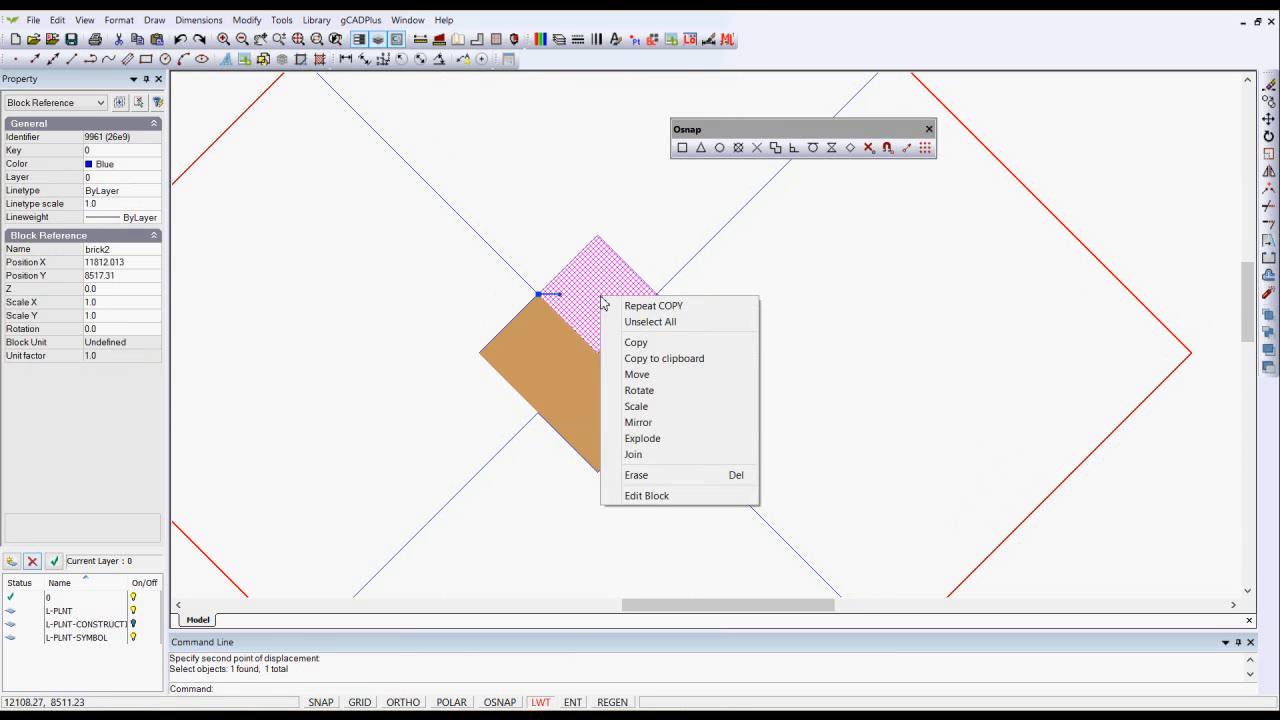
pyautogui.click(648, 495)
pyautogui.click(656, 396)
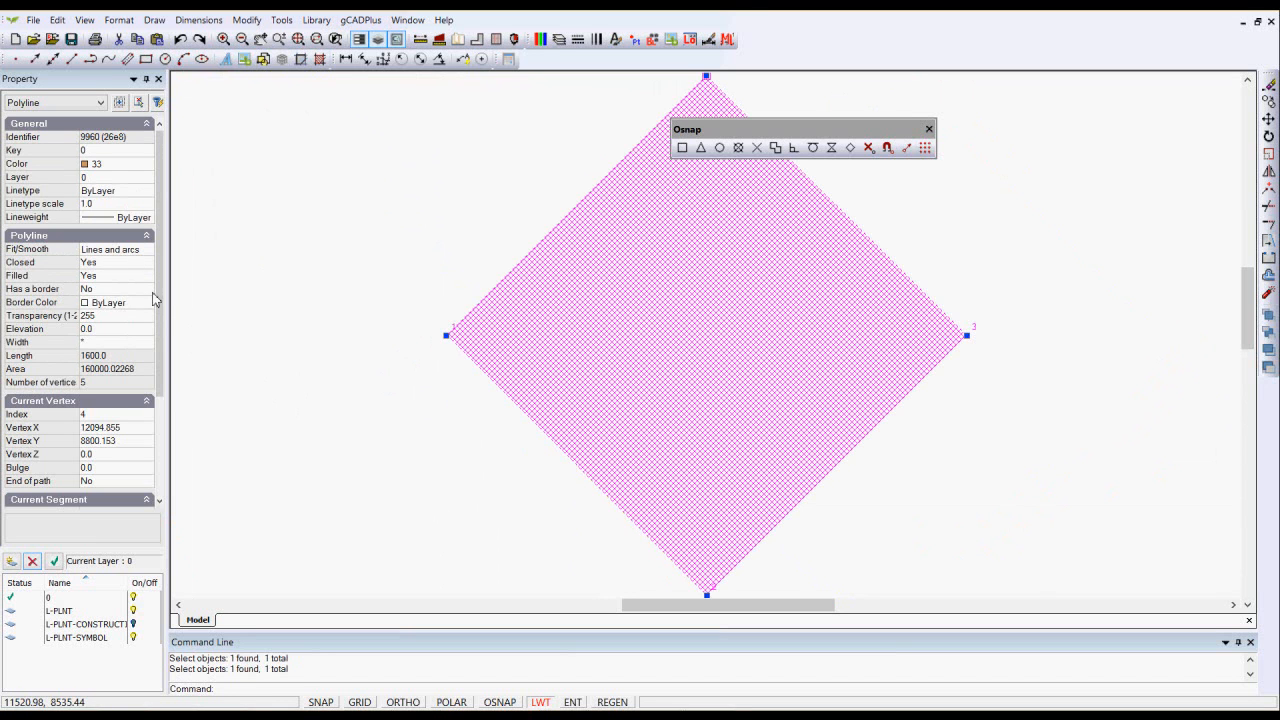
pyautogui.click(133, 305)
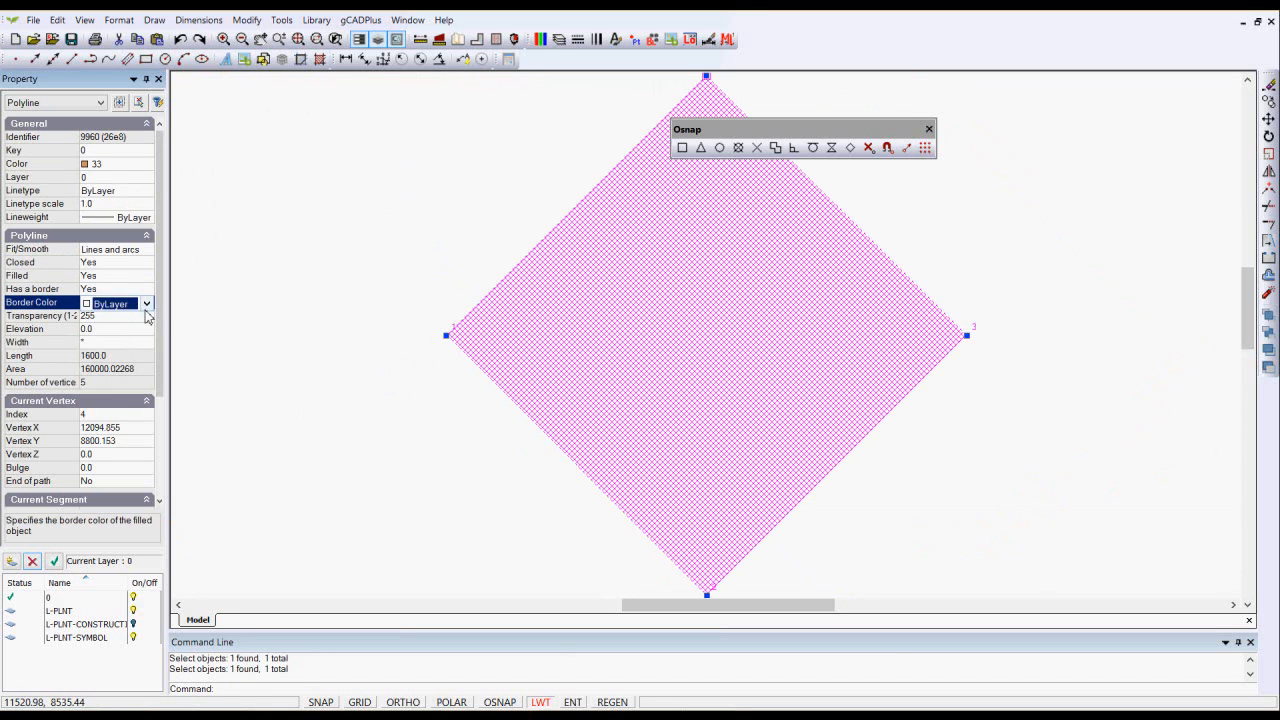
pyautogui.click(146, 304)
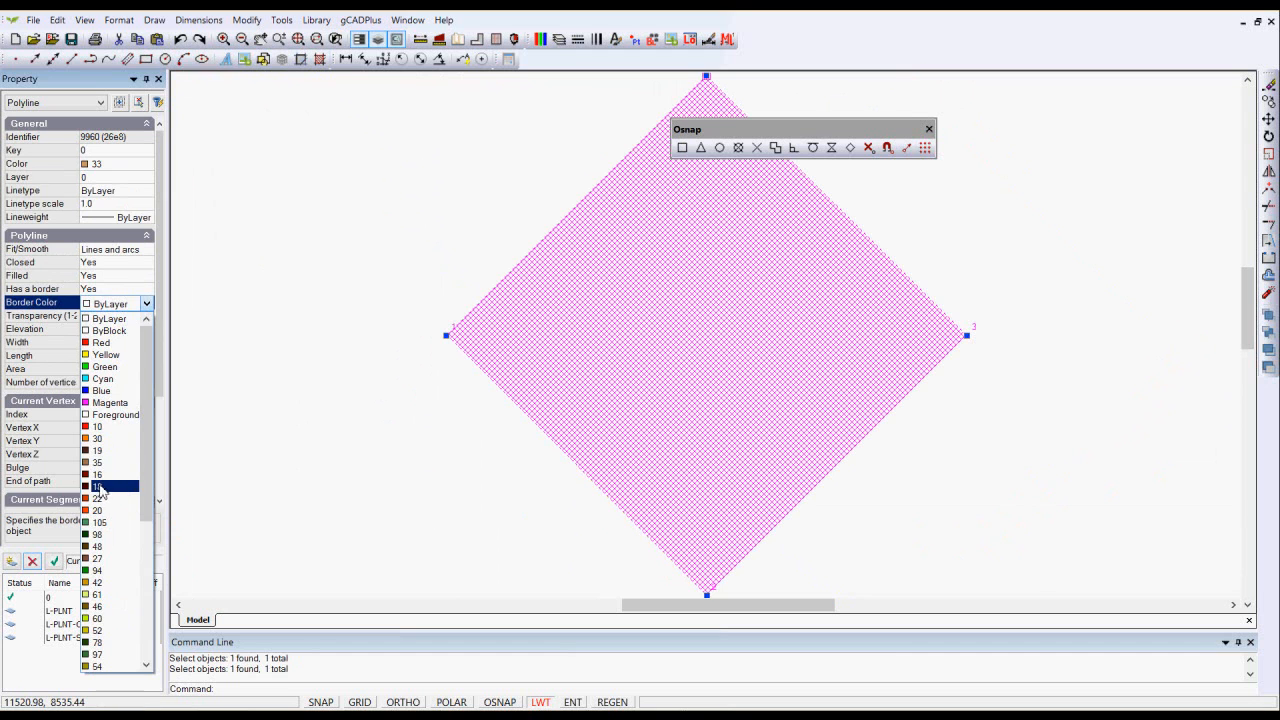
pyautogui.click(95, 487)
pyautogui.press('Escape')
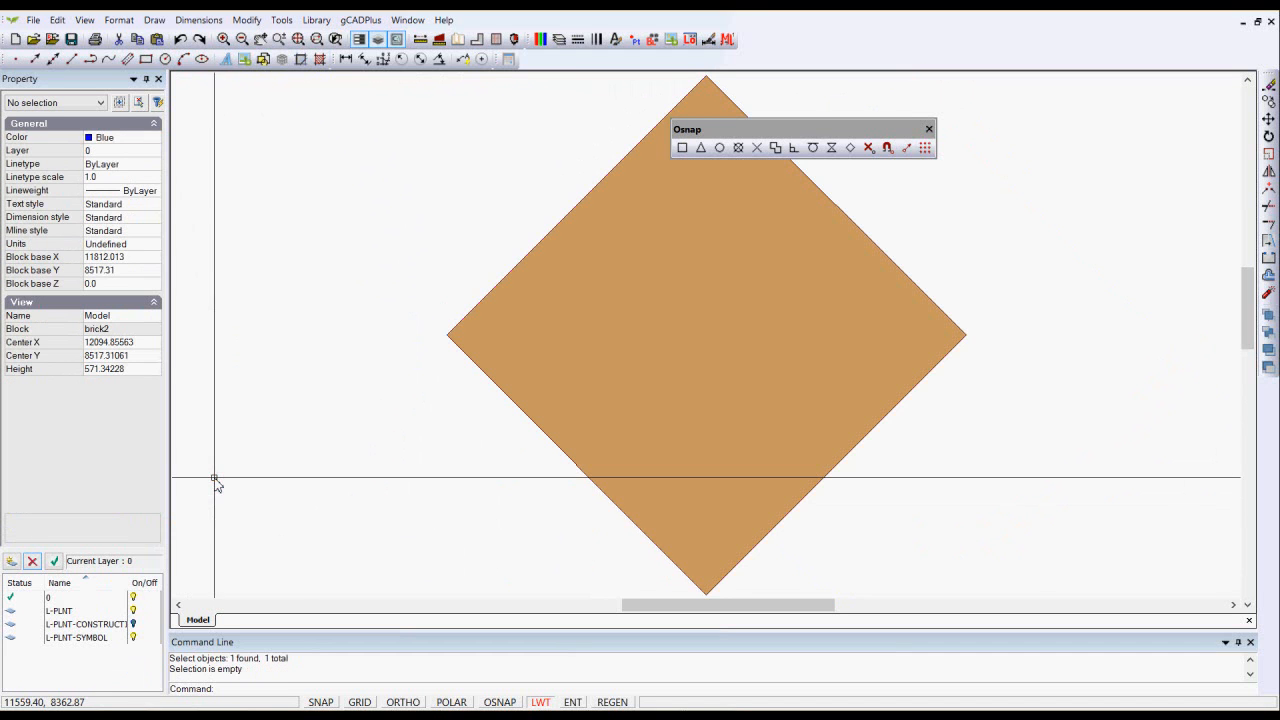
pyautogui.rightClick(360, 253)
pyautogui.click(391, 259)
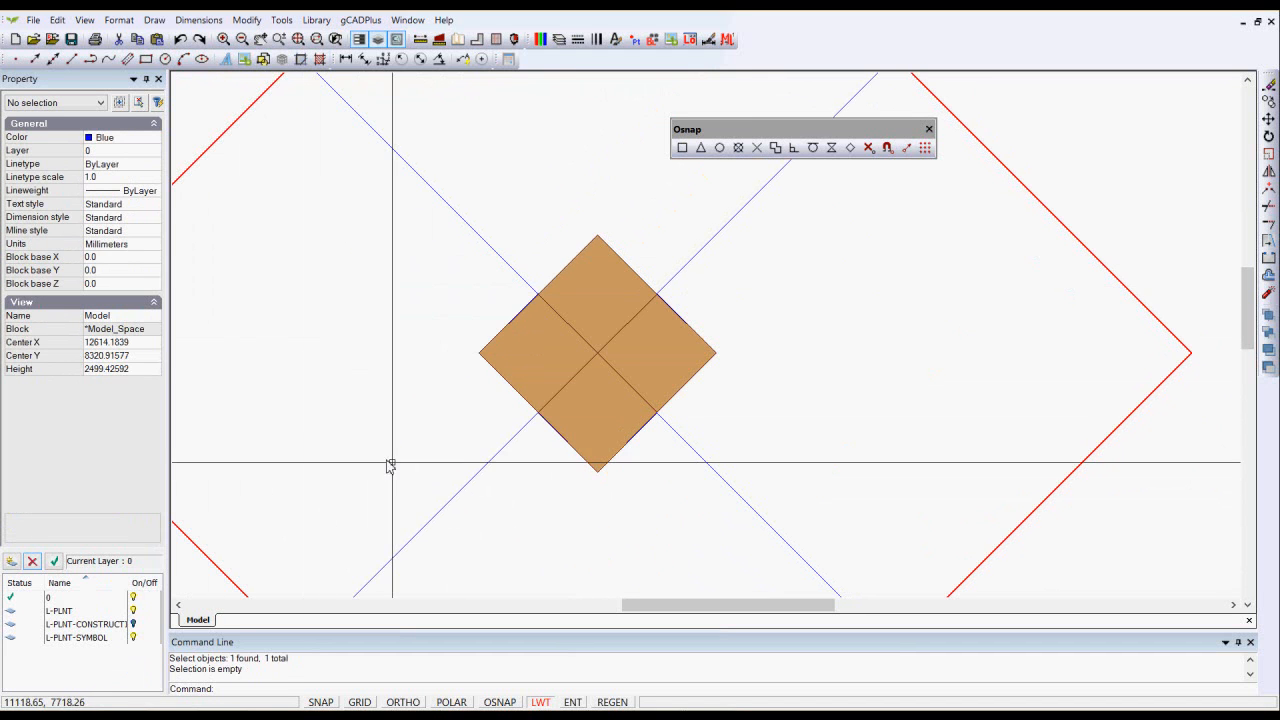
# Erase the two diagonal blue guide lines crossing at the center of the brick square
pyautogui.click(708, 247)
pyautogui.click(493, 251)
pyautogui.rightClick(494, 223)
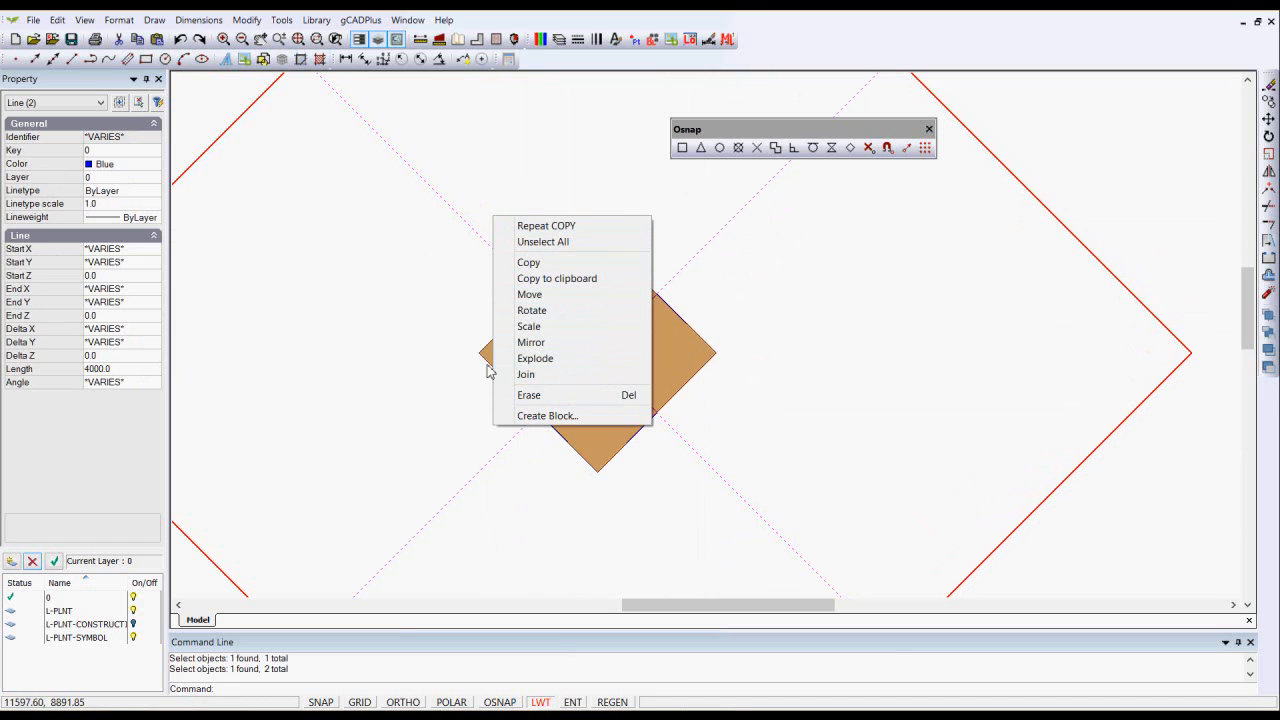
pyautogui.click(514, 395)
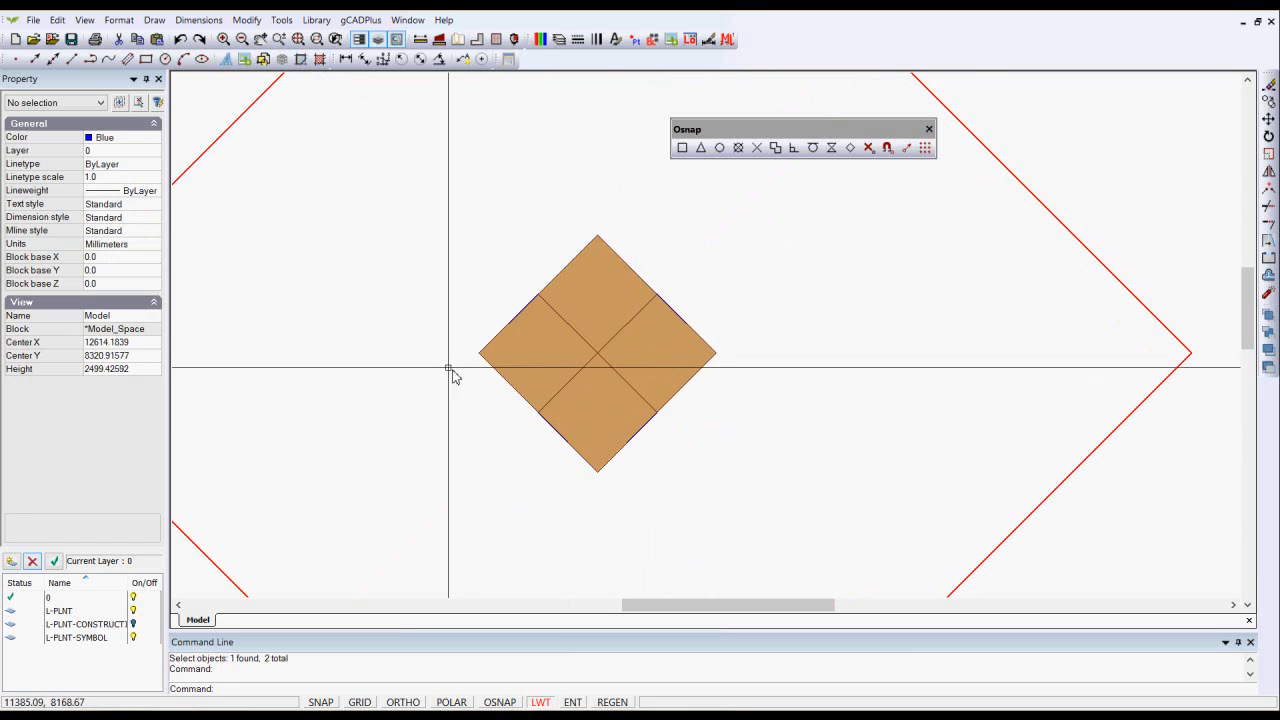
# Move the tree grate reference photo to the empty area right of the plan, clear of the planting, and deselect it
pyautogui.scroll(-3, 449, 372)
pyautogui.scroll(-1, 540, 366)
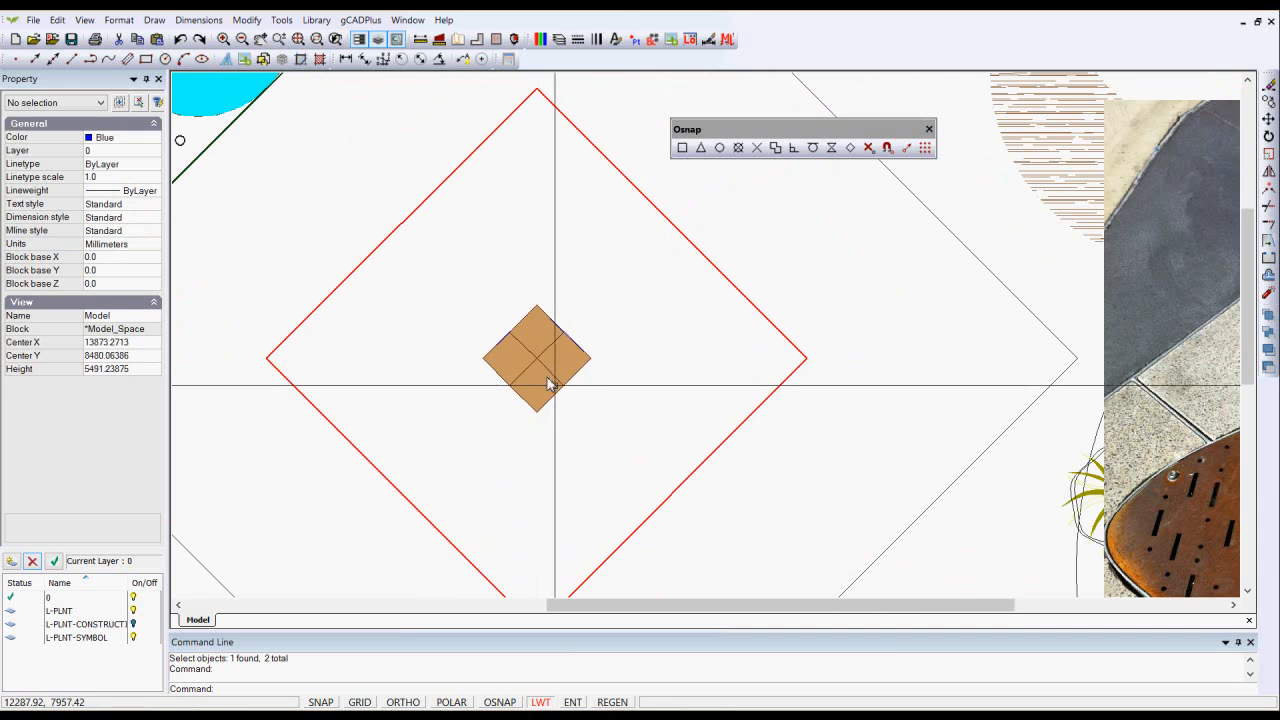
pyautogui.scroll(-3, 550, 395)
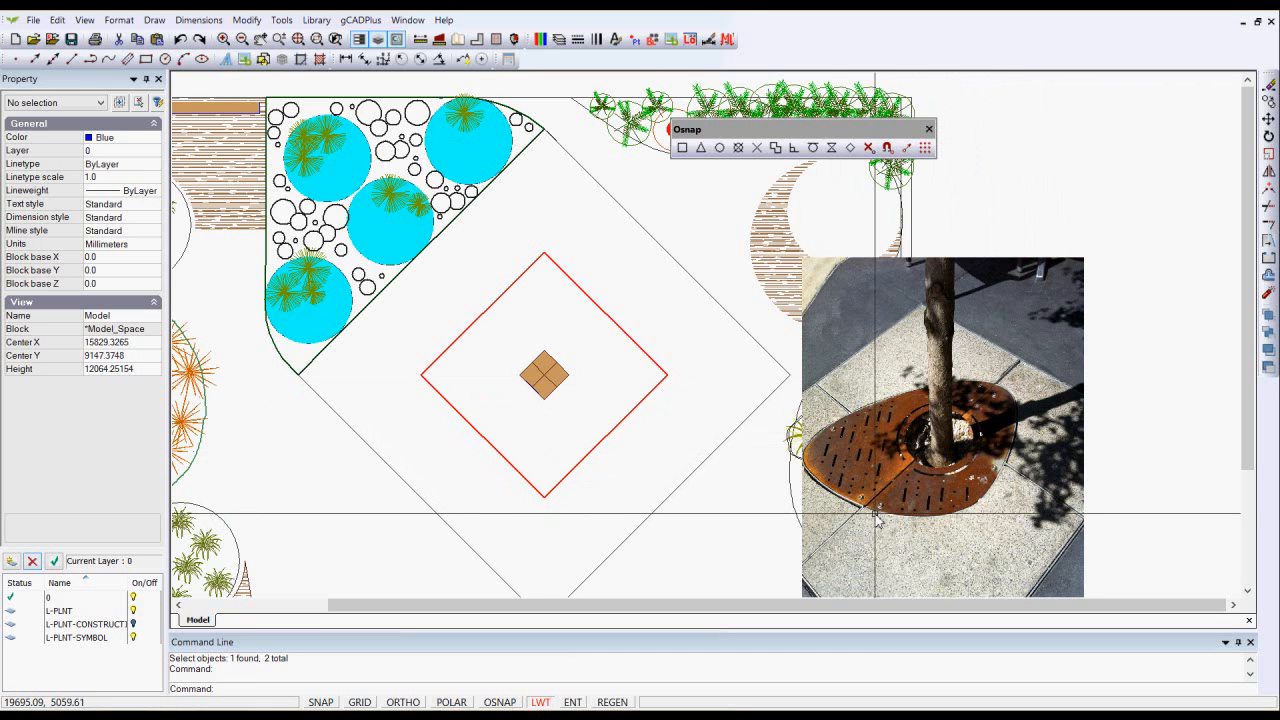
pyautogui.scroll(-2, 868, 508)
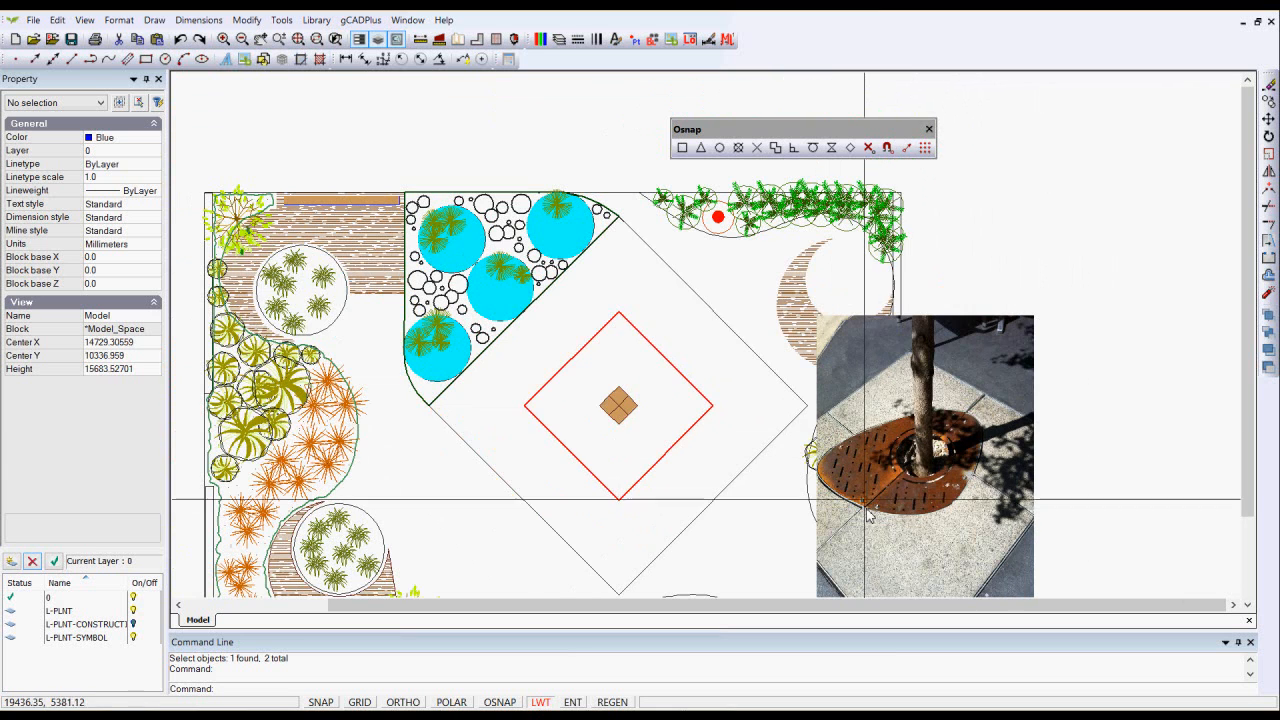
pyautogui.click(921, 323)
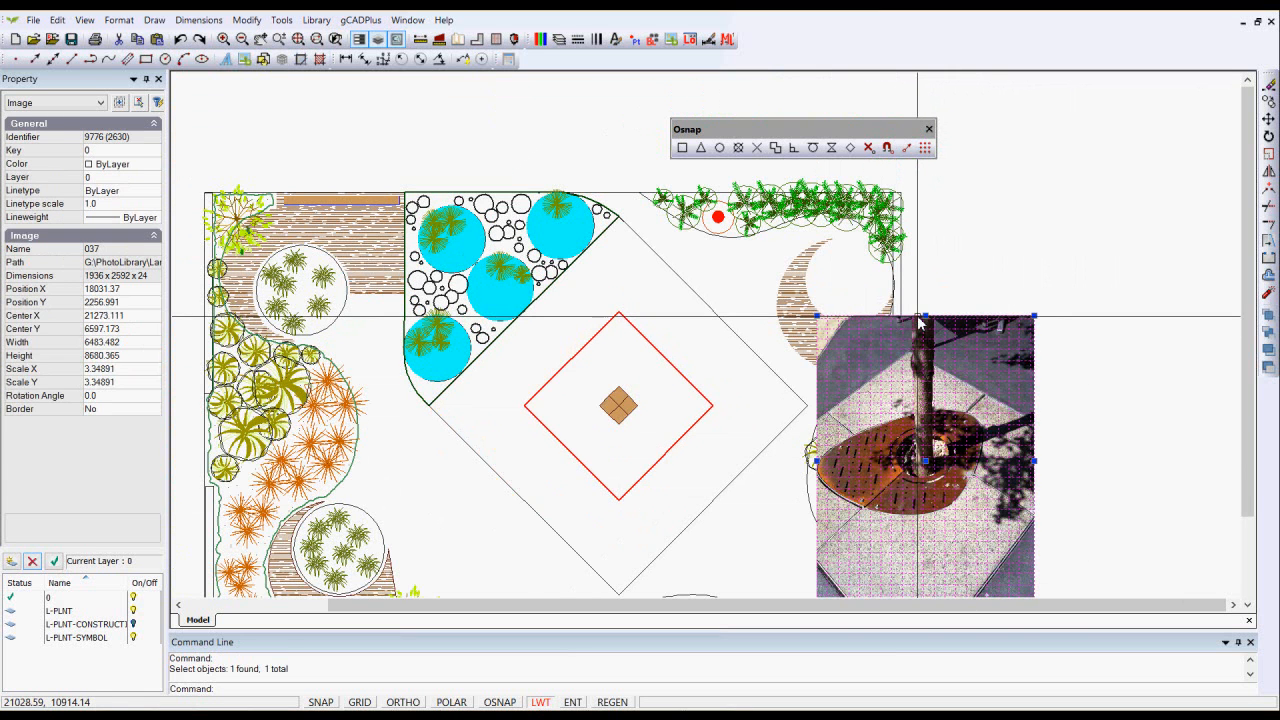
pyautogui.click(1087, 377)
pyautogui.press('Escape')
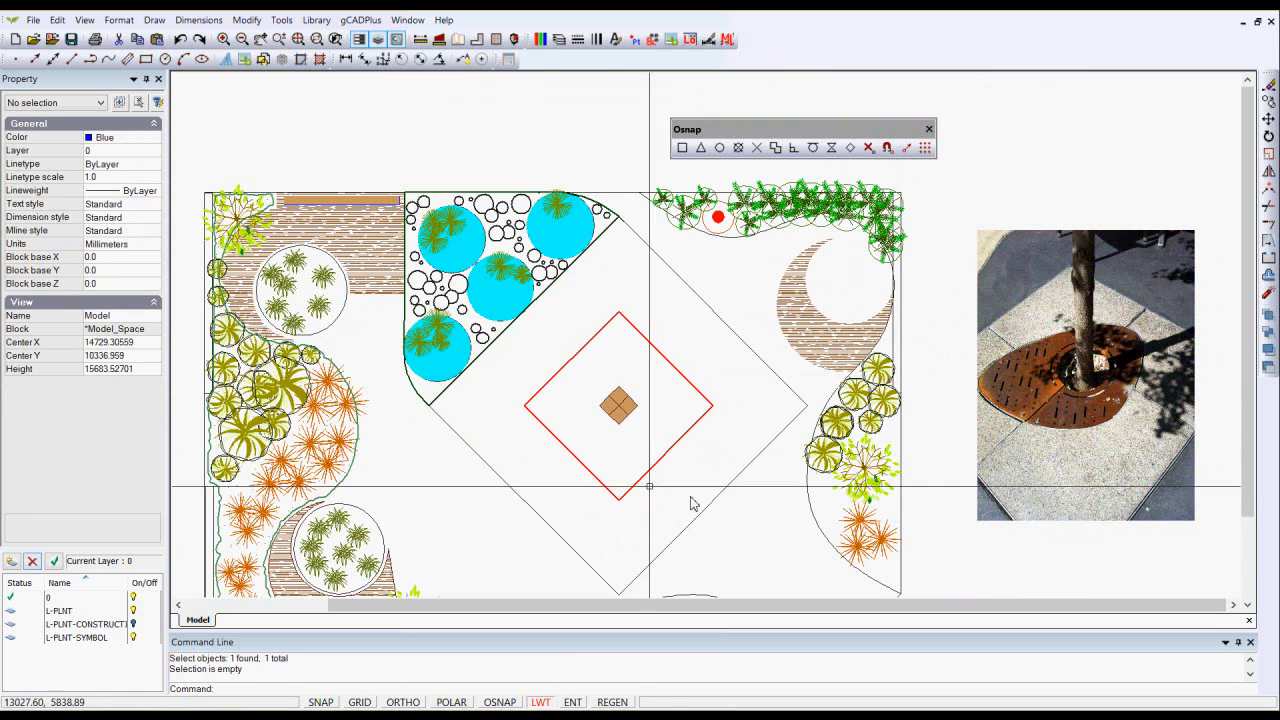
pyautogui.scroll(4, 616, 404)
pyautogui.scroll(-4, 630, 440)
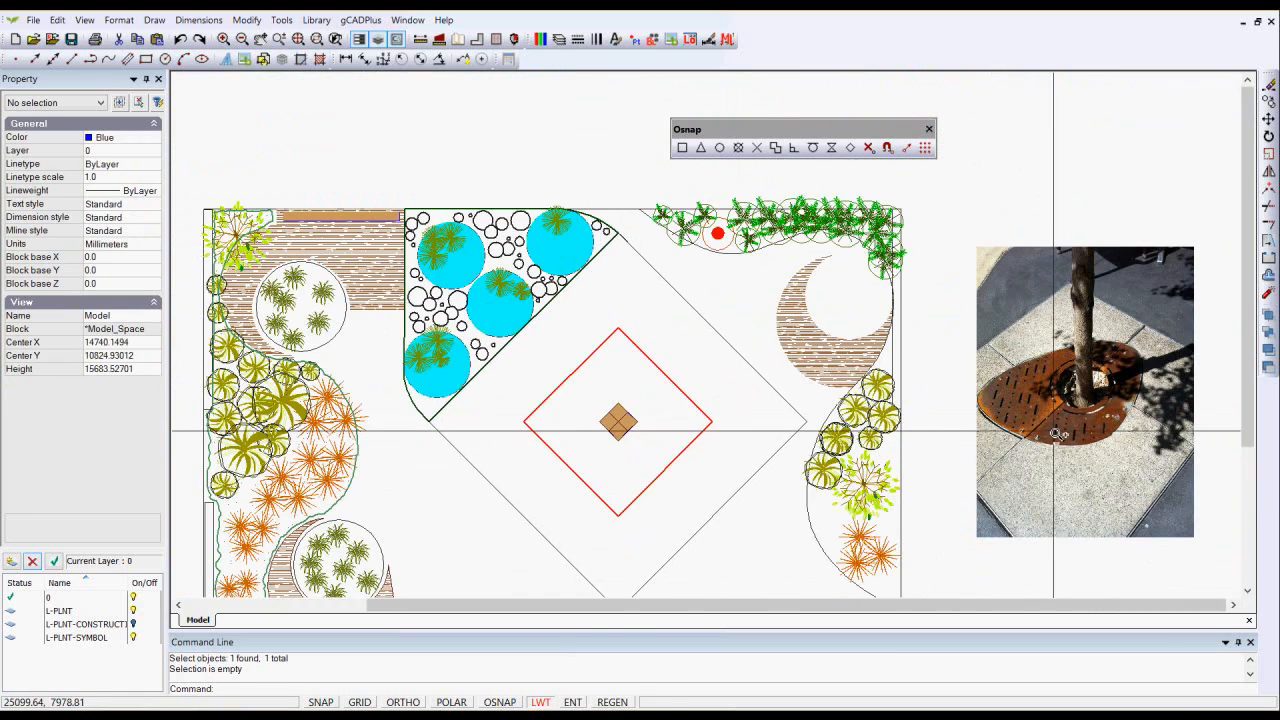
pyautogui.scroll(3, 1050, 439)
pyautogui.scroll(-3, 1062, 496)
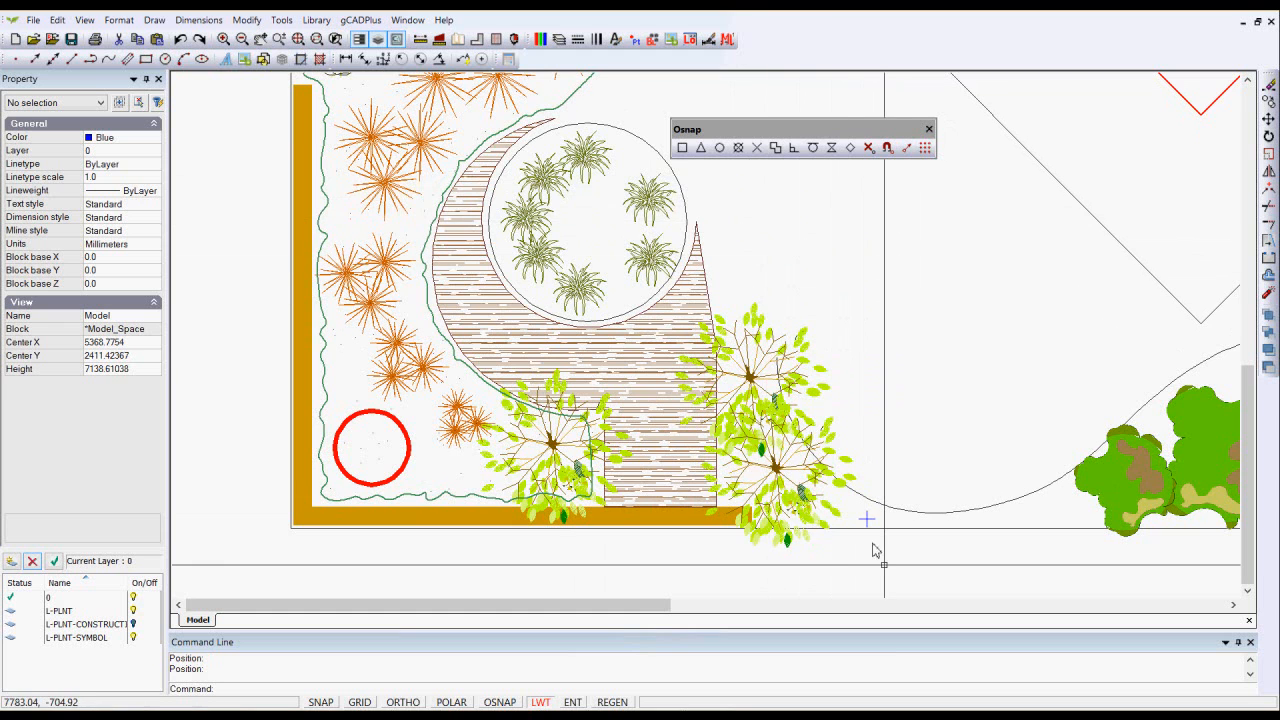
pyautogui.scroll(3, 869, 529)
pyautogui.scroll(-1, 862, 518)
pyautogui.scroll(-1, 862, 518)
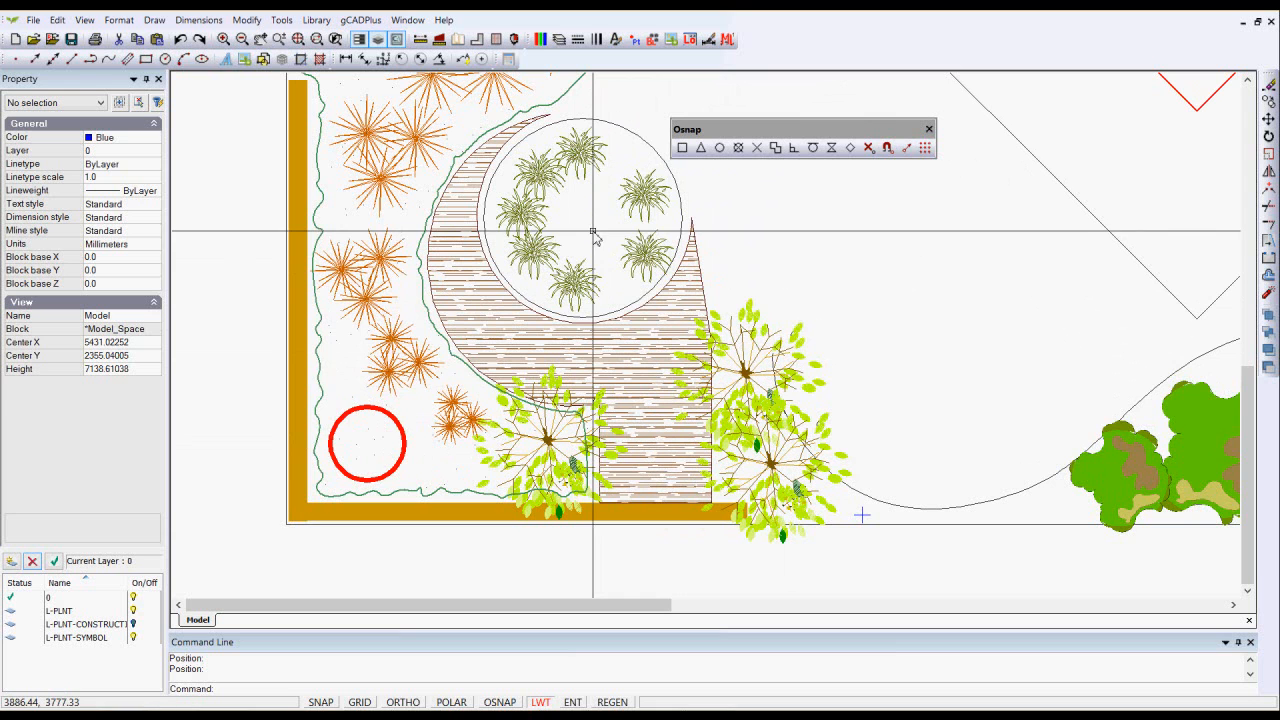
# Start a line with 0.30 mm lineweight, snapping its first point to the blue cross marker beside the lower leafy trees
pyautogui.click(155, 20)
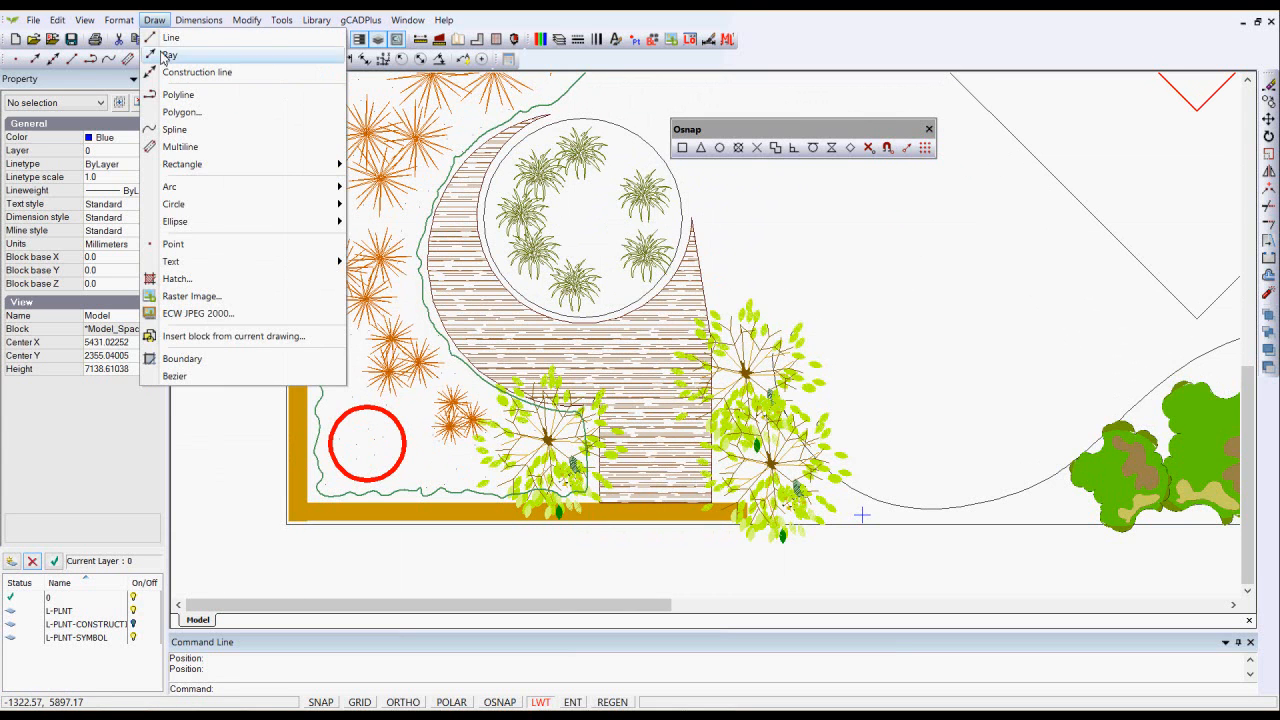
pyautogui.click(172, 38)
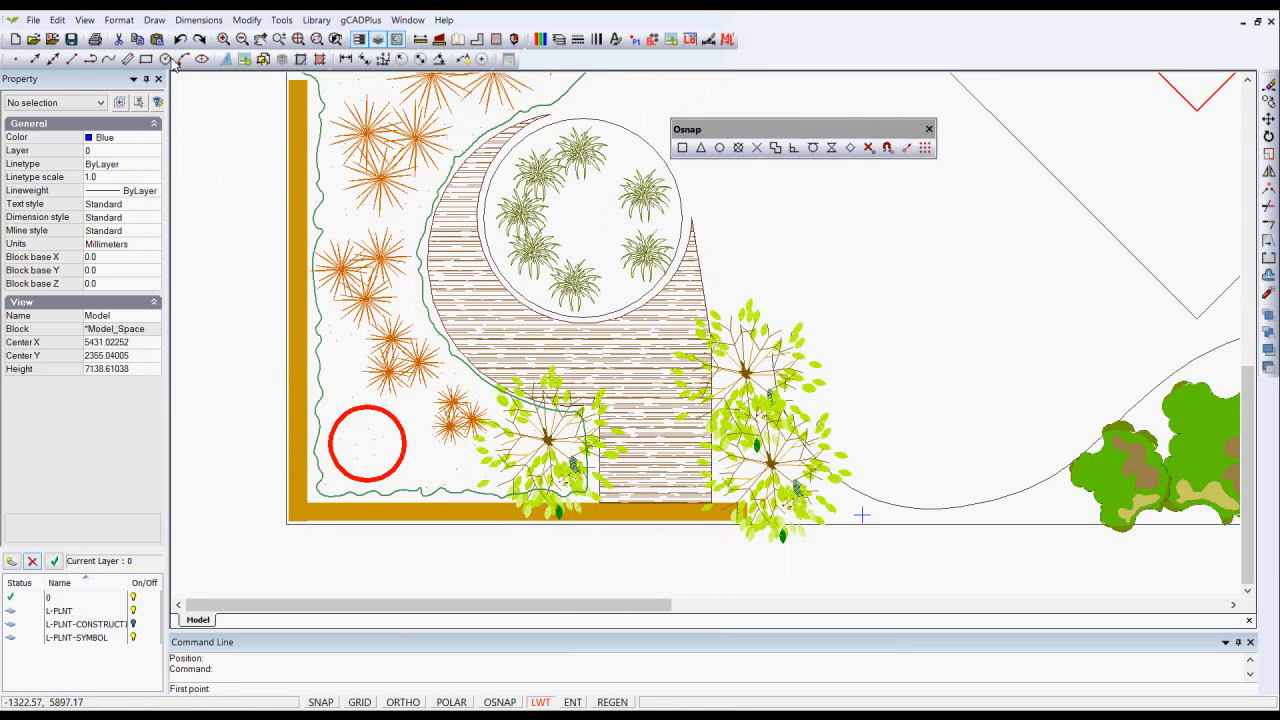
pyautogui.click(155, 193)
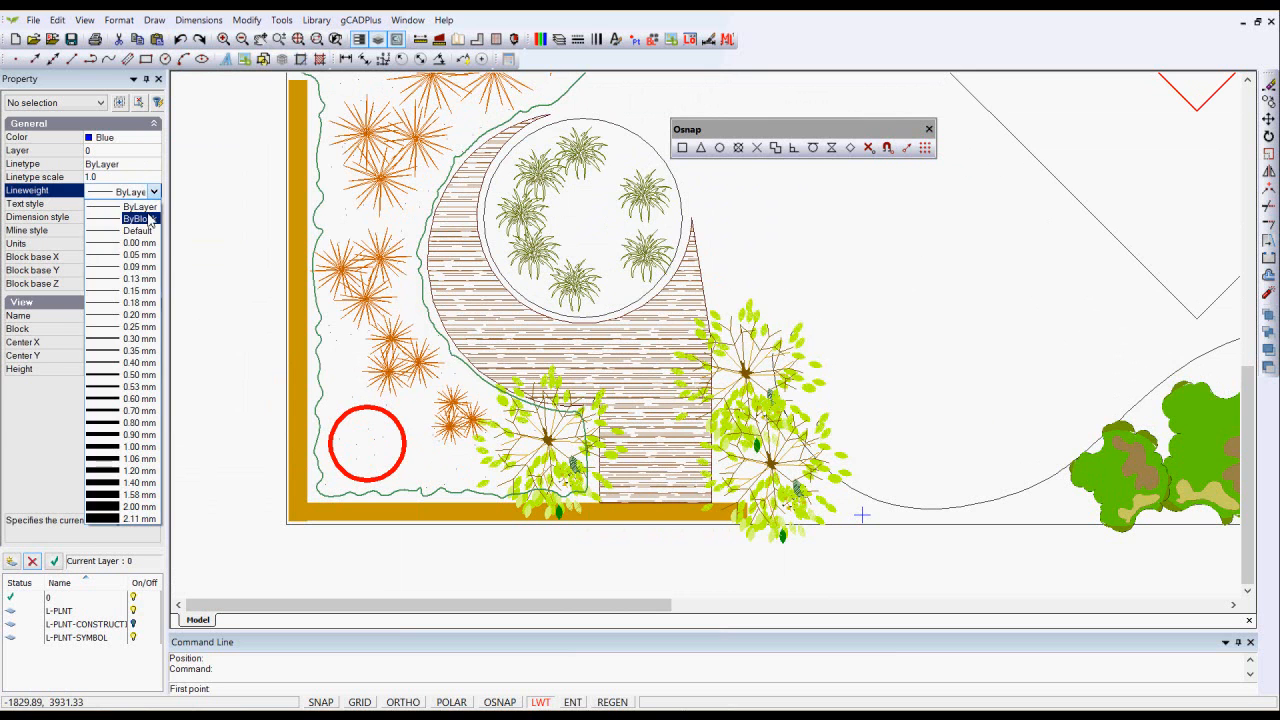
pyautogui.click(116, 341)
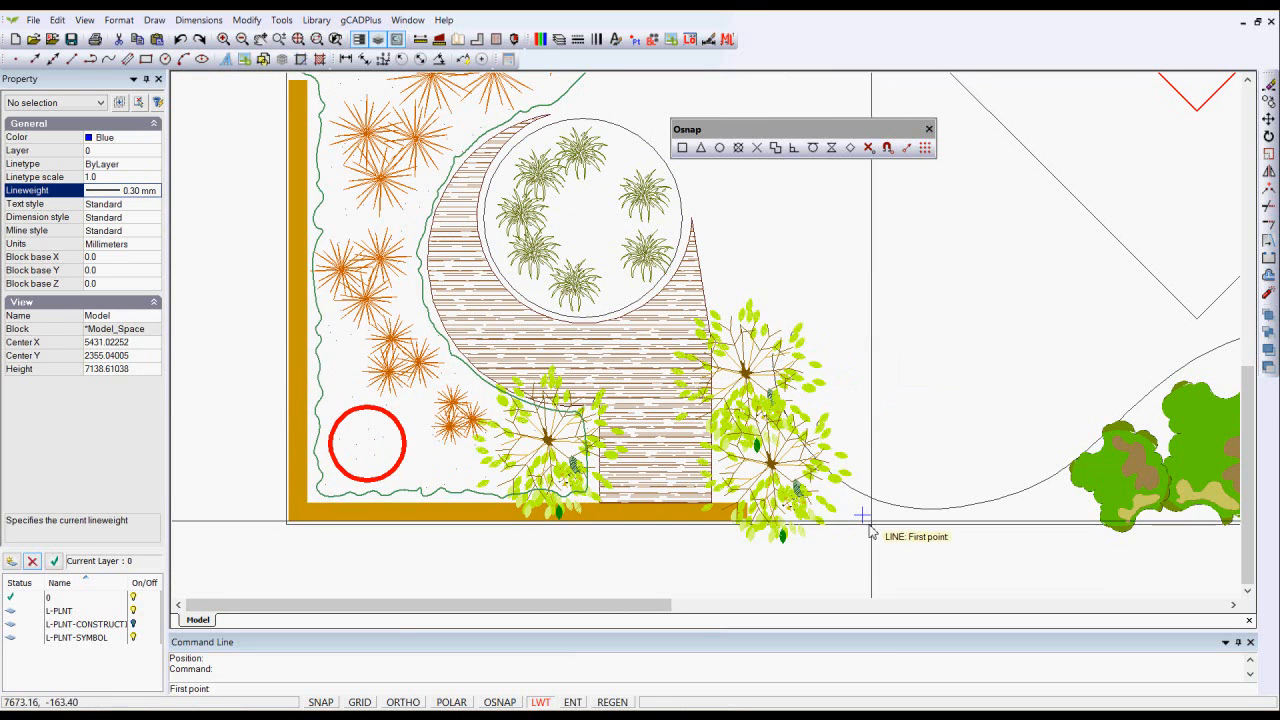
pyautogui.scroll(2, 868, 516)
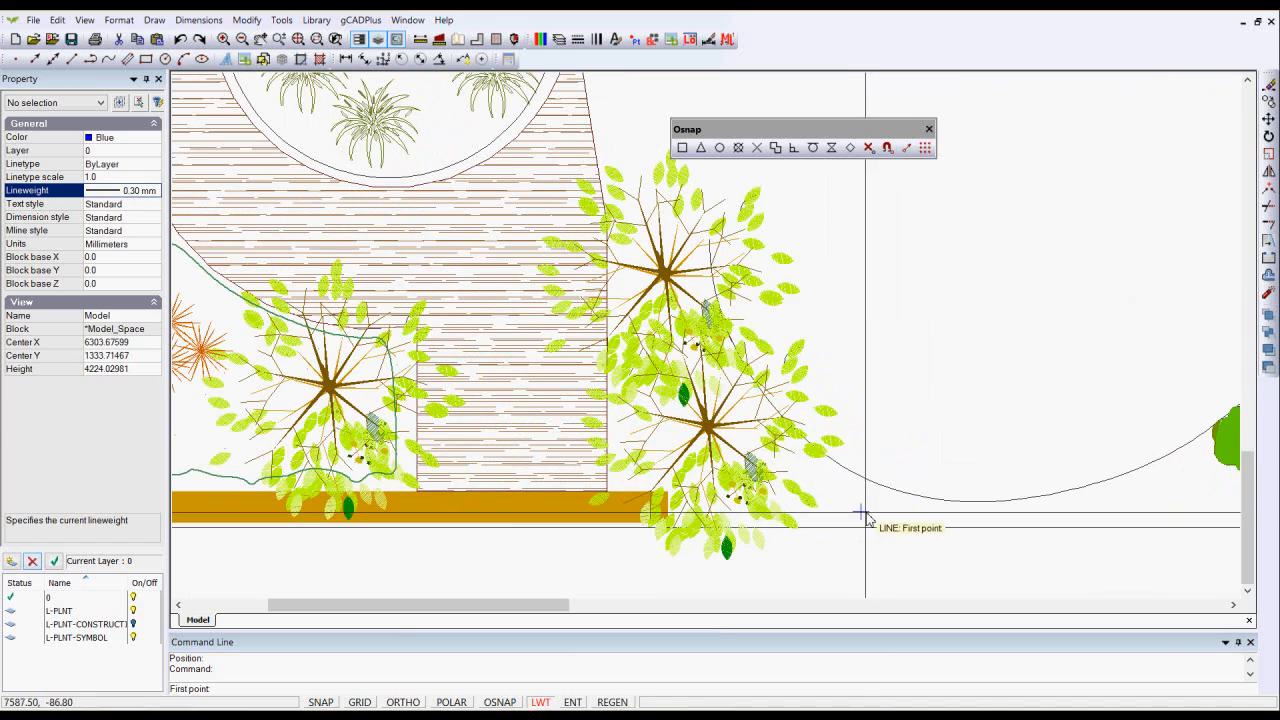
pyautogui.scroll(7, 862, 514)
pyautogui.scroll(-5, 862, 500)
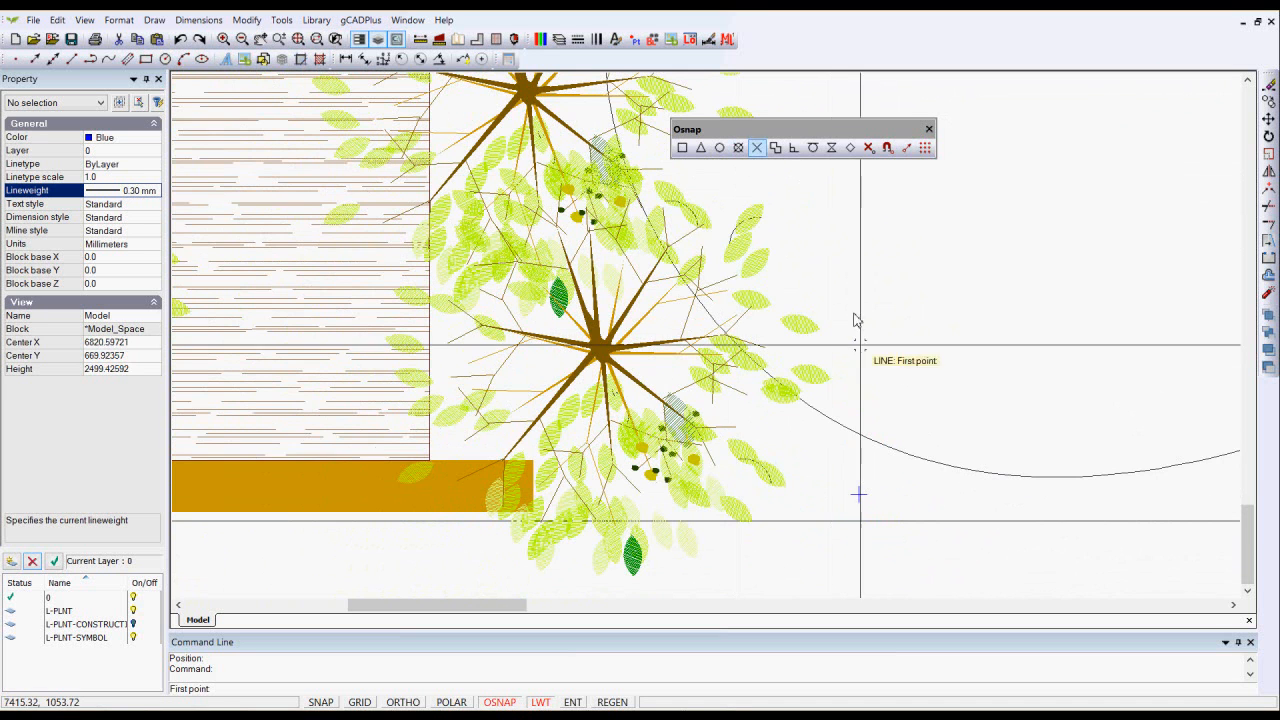
pyautogui.click(858, 496)
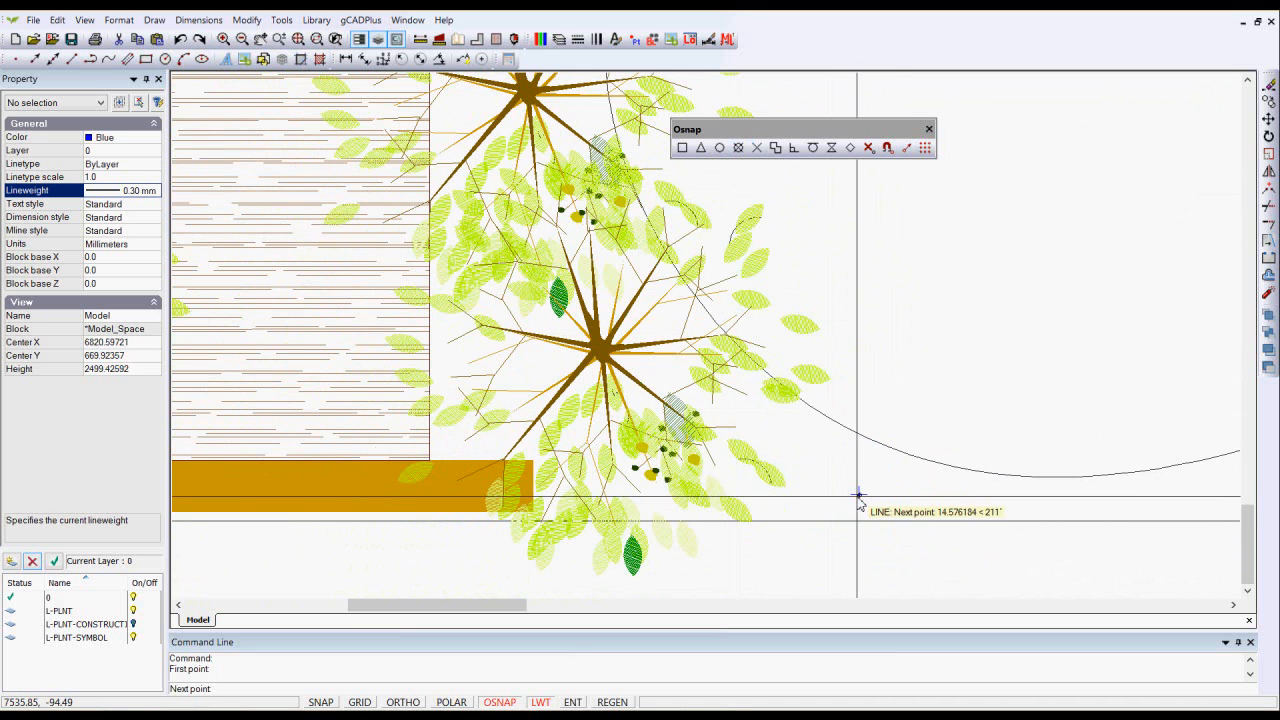
# Continue the line through the insertion points of the two adjacent leafy trees to the circular planting bed's center, and finish it
pyautogui.scroll(-1, 858, 496)
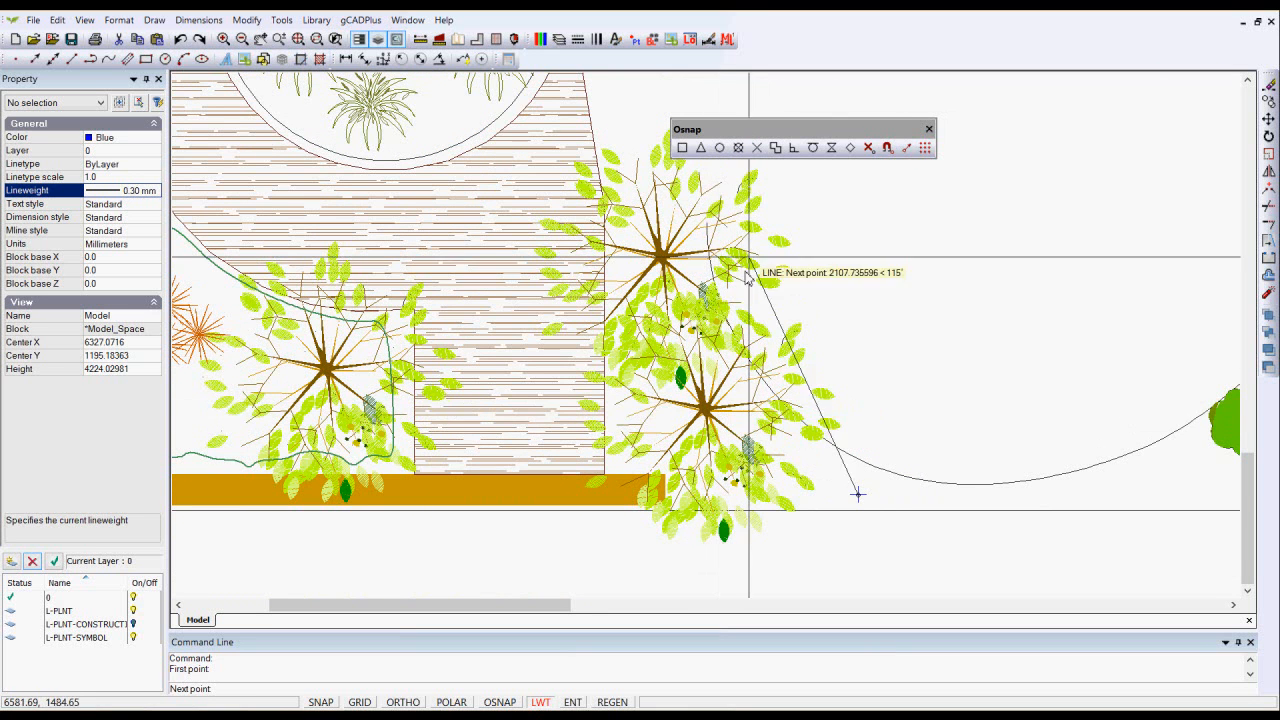
pyautogui.click(775, 147)
pyautogui.click(707, 411)
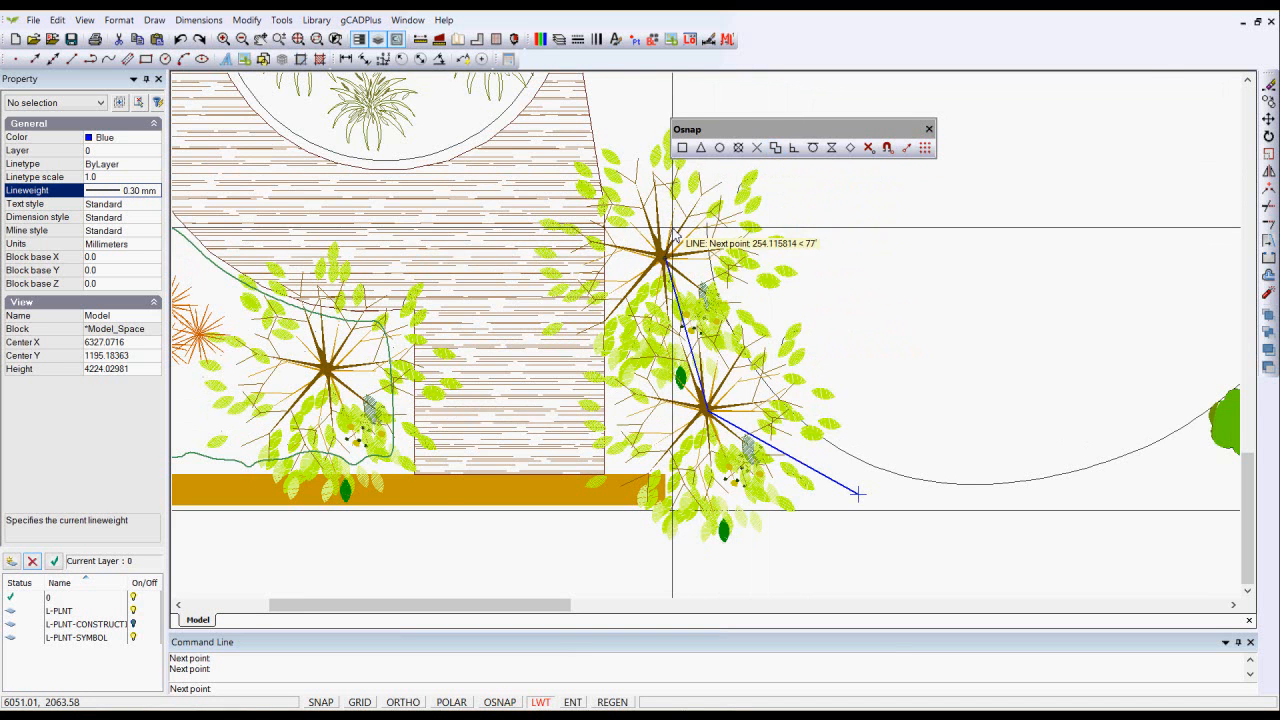
pyautogui.scroll(-1, 672, 229)
pyautogui.moveTo(678, 240); pyautogui.dragTo(735, 365, button='middle')
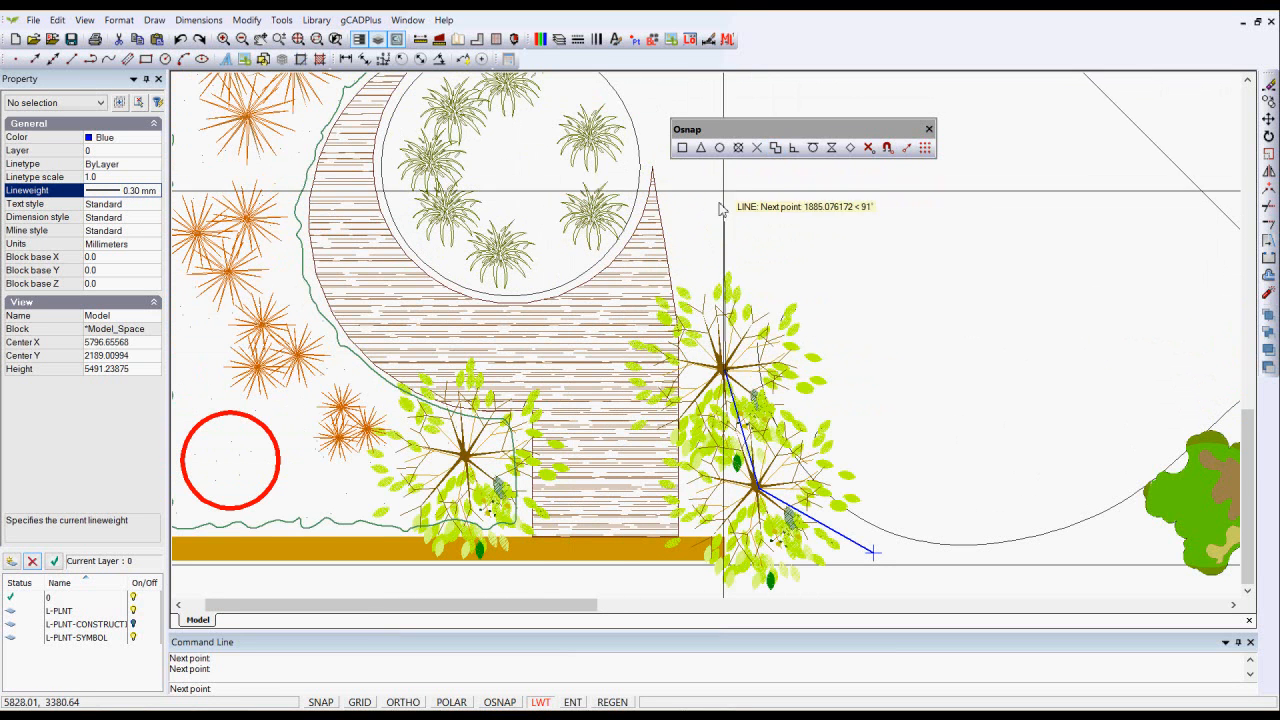
pyautogui.press('F3')
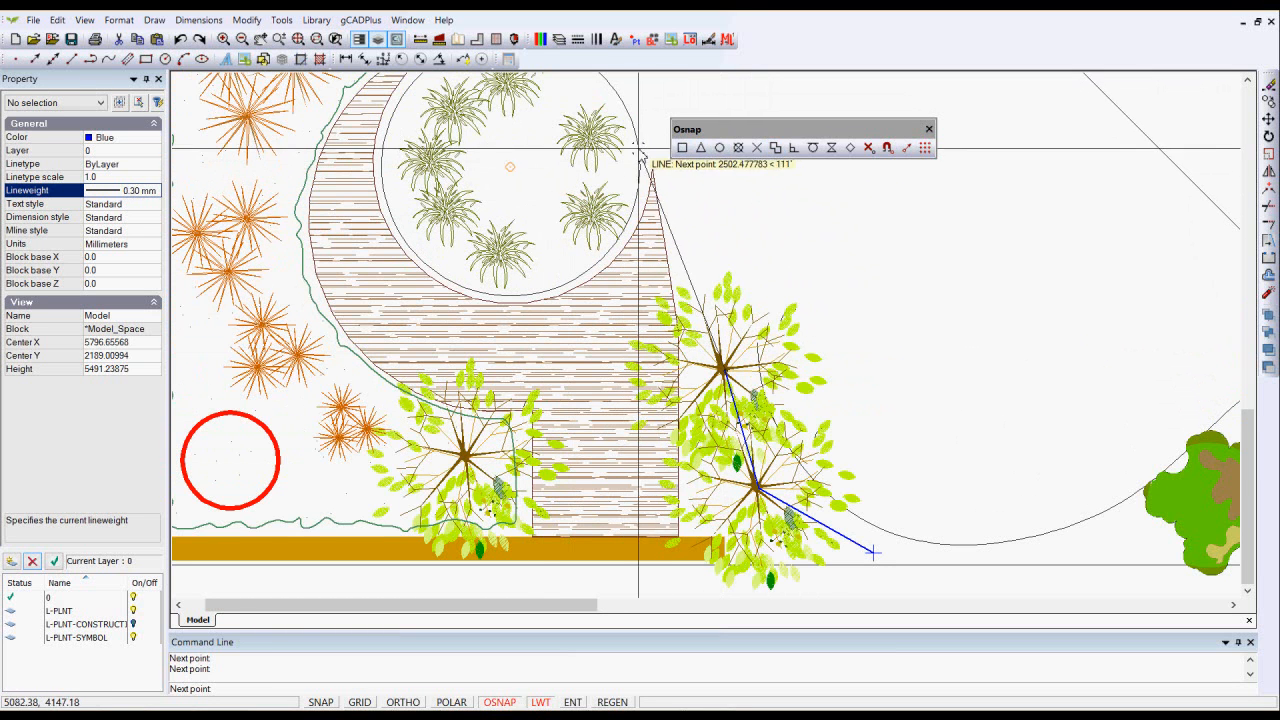
pyautogui.press('F3')
pyautogui.click(510, 168)
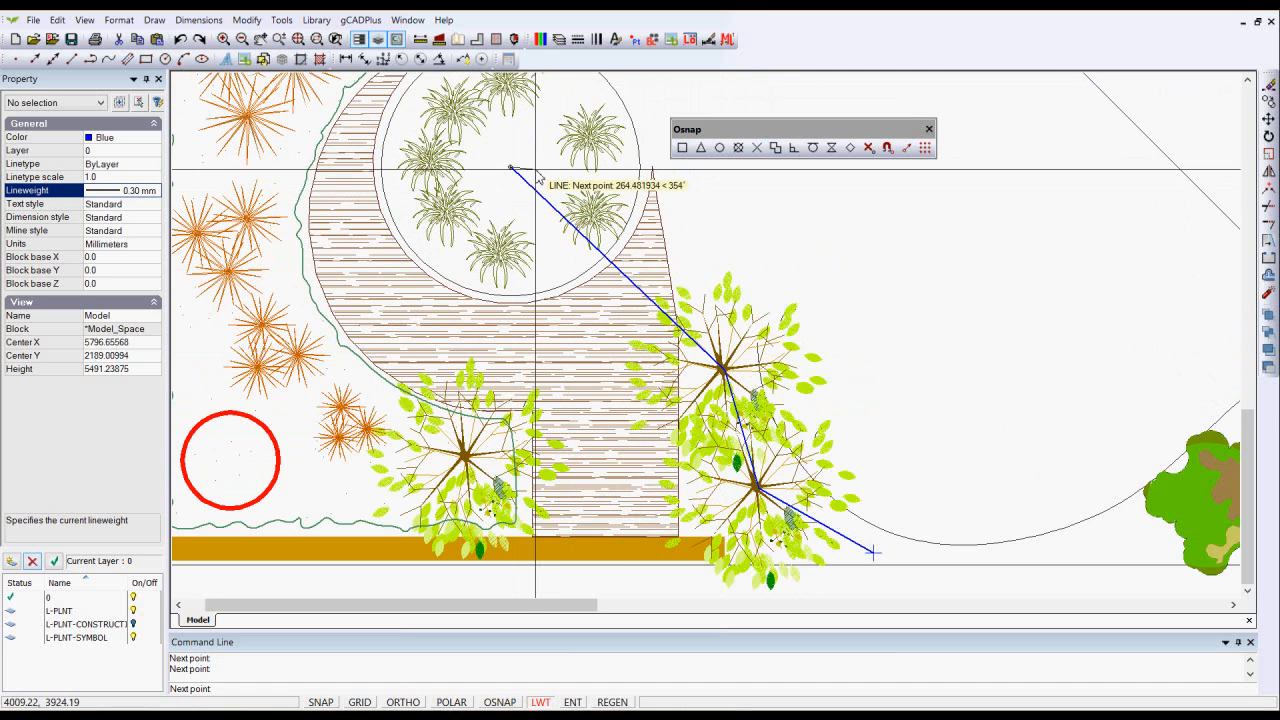
pyautogui.rightClick(537, 175)
pyautogui.click(569, 184)
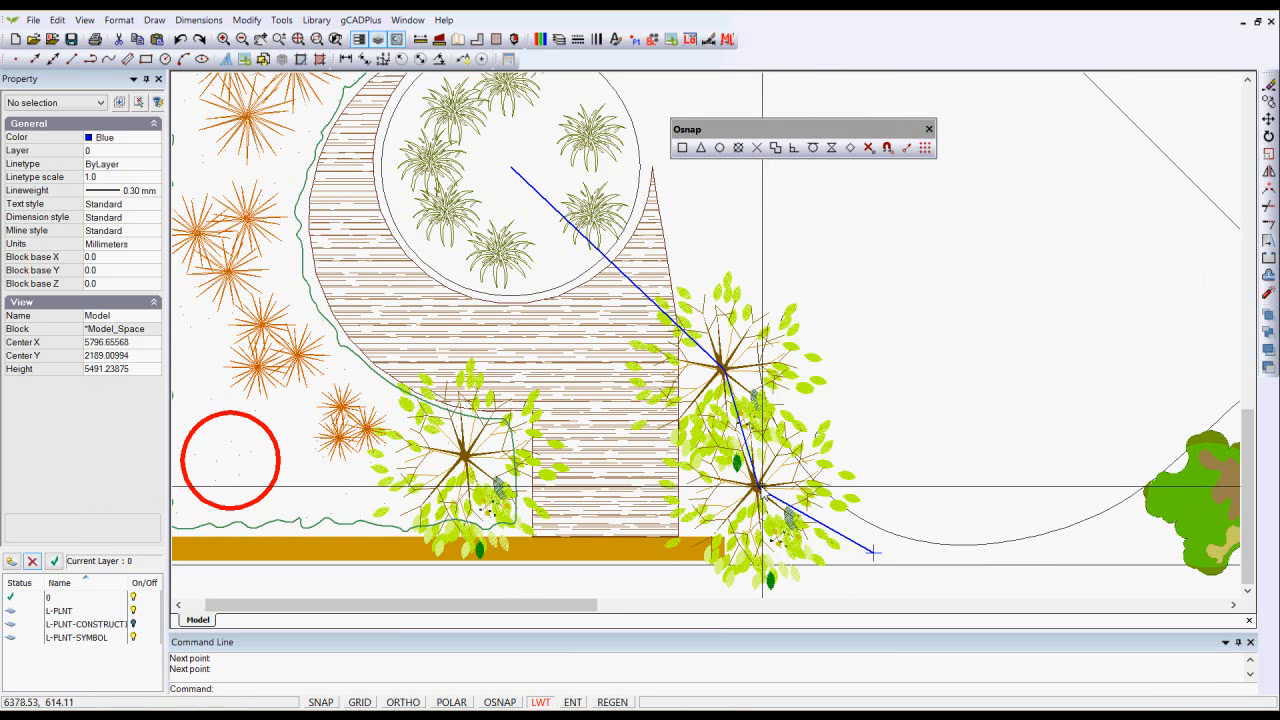
# Move the upper-left end of the blue line from the cross marker slightly off the adjacent line's endpoint, and deselect it
pyautogui.scroll(1, 773, 493)
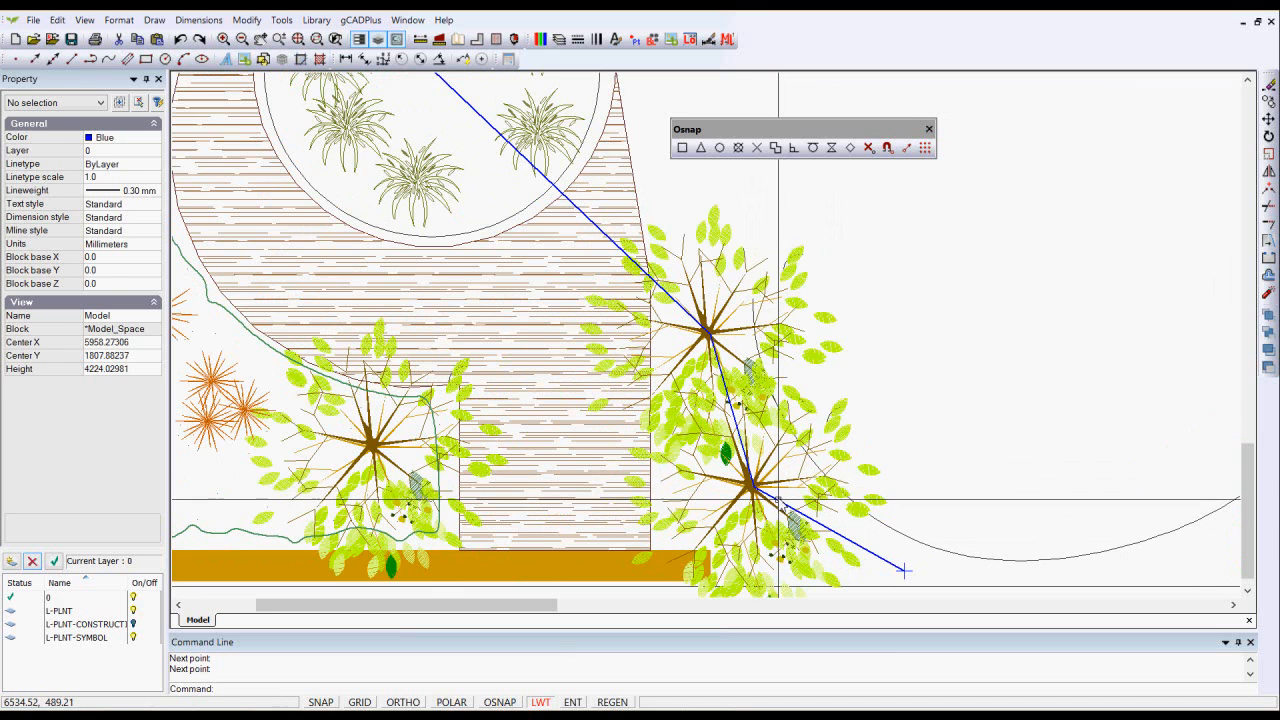
pyautogui.click(755, 488)
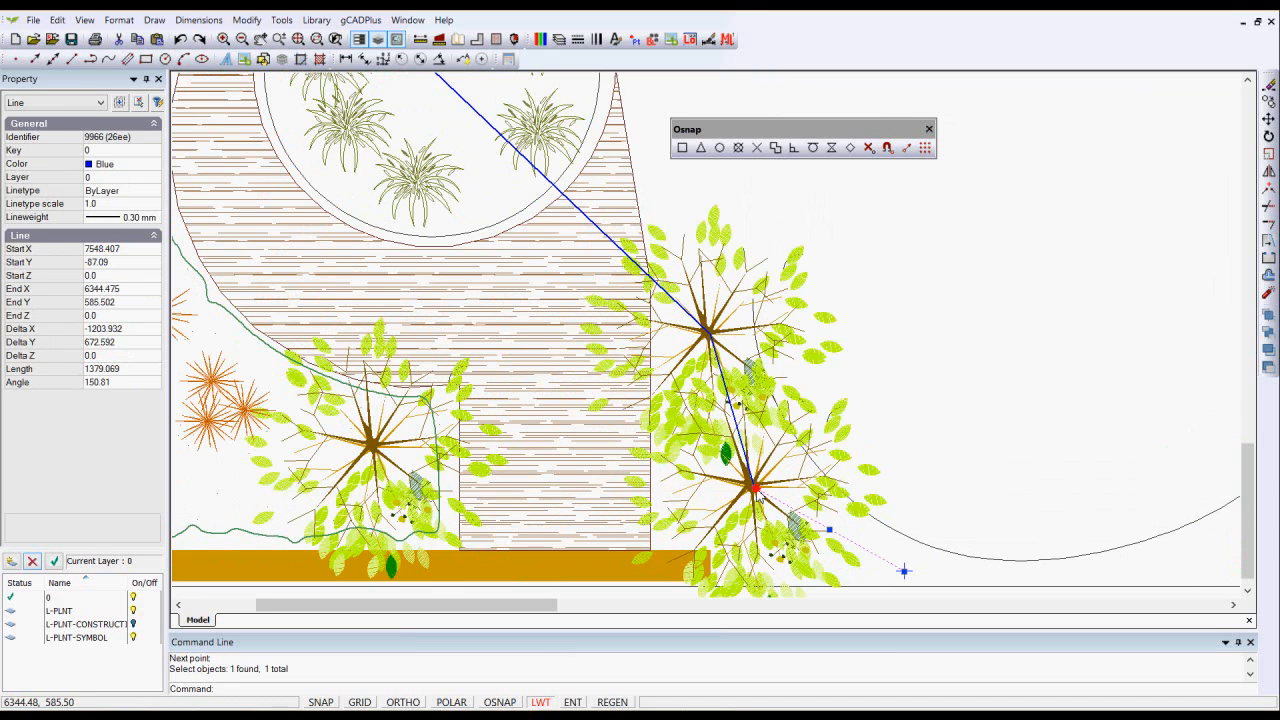
pyautogui.click(762, 483)
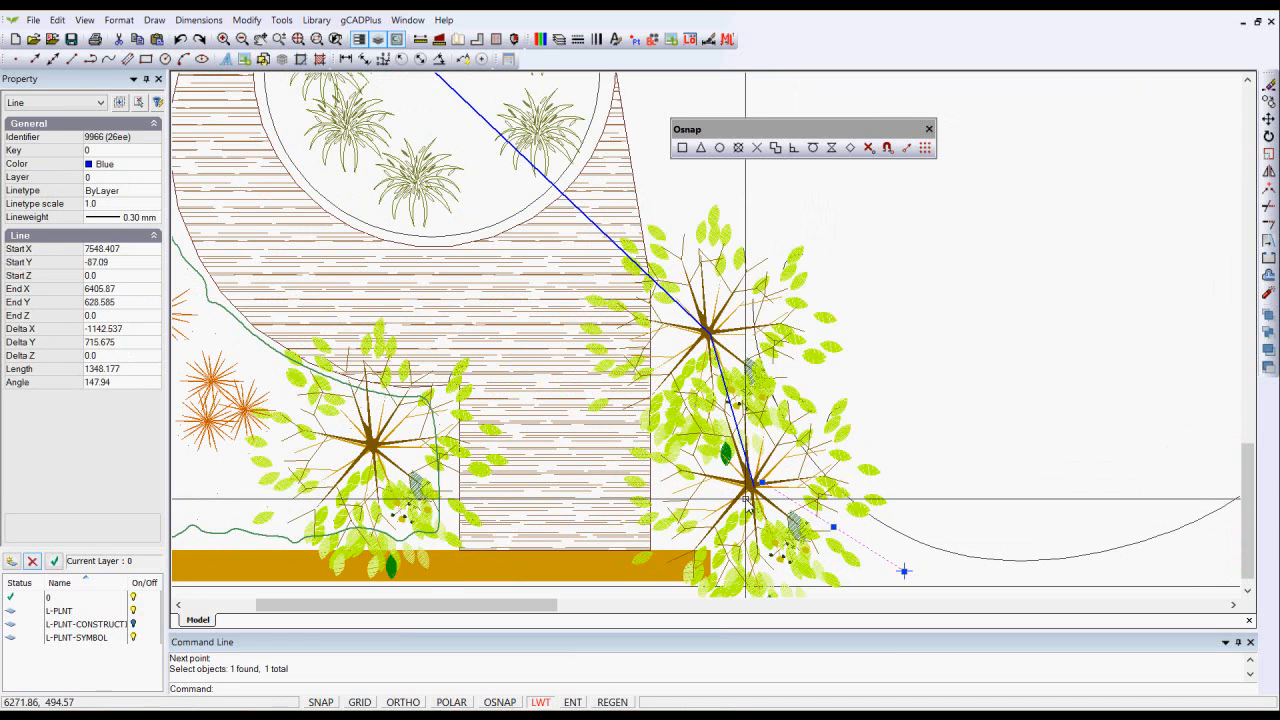
pyautogui.press('Escape')
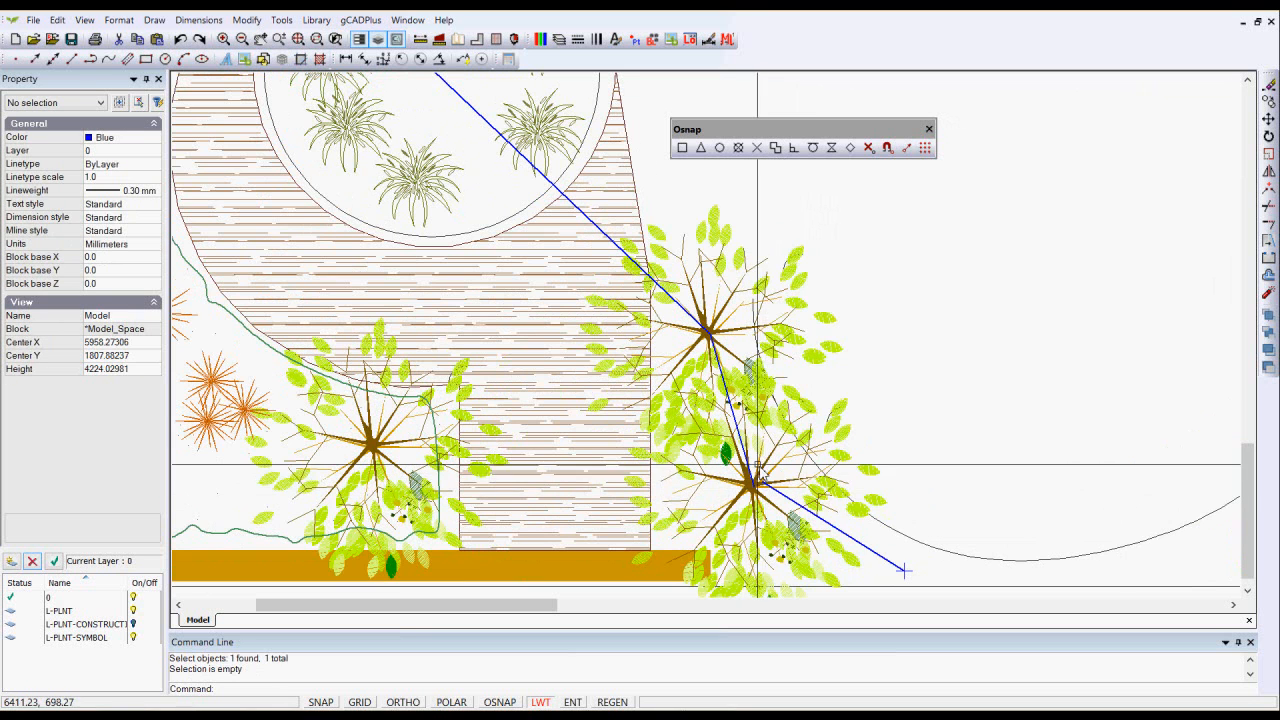
# Move the lower end of the blue segment between the two leafy trees onto the loose end of the cross marker's line
pyautogui.scroll(4, 748, 460)
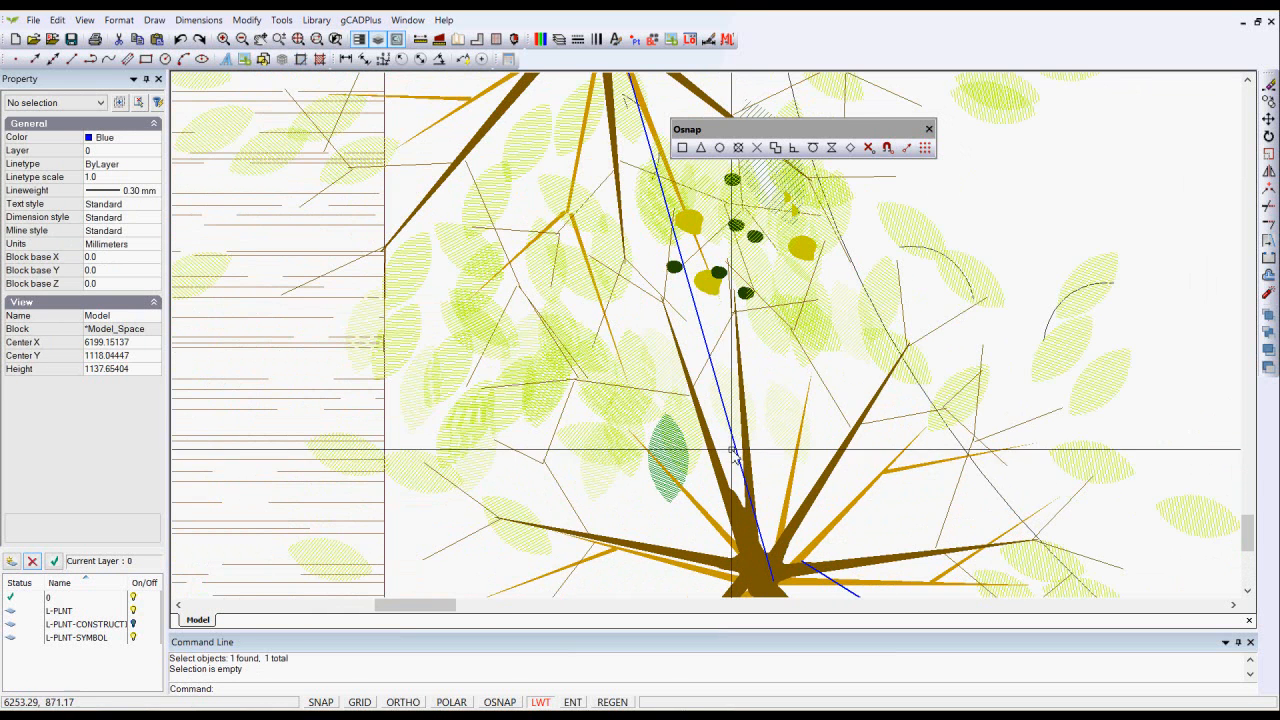
pyautogui.click(740, 461)
pyautogui.scroll(-2, 754, 462)
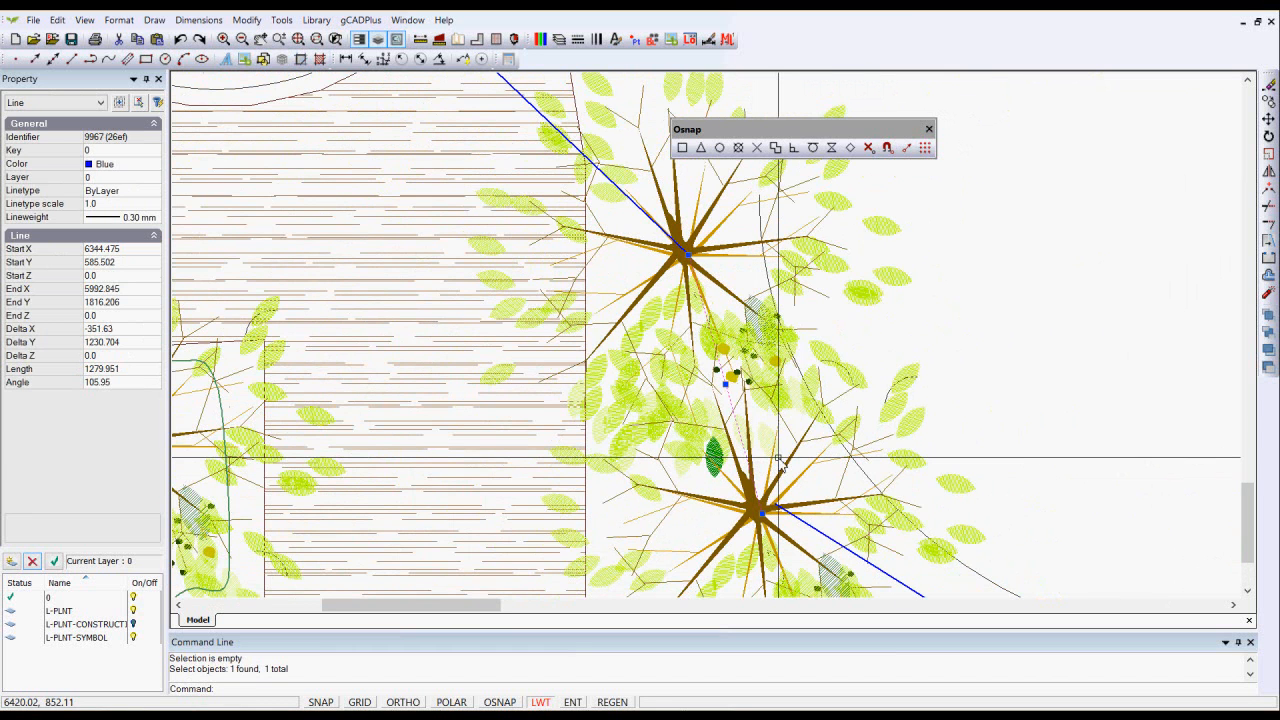
pyautogui.scroll(2, 778, 458)
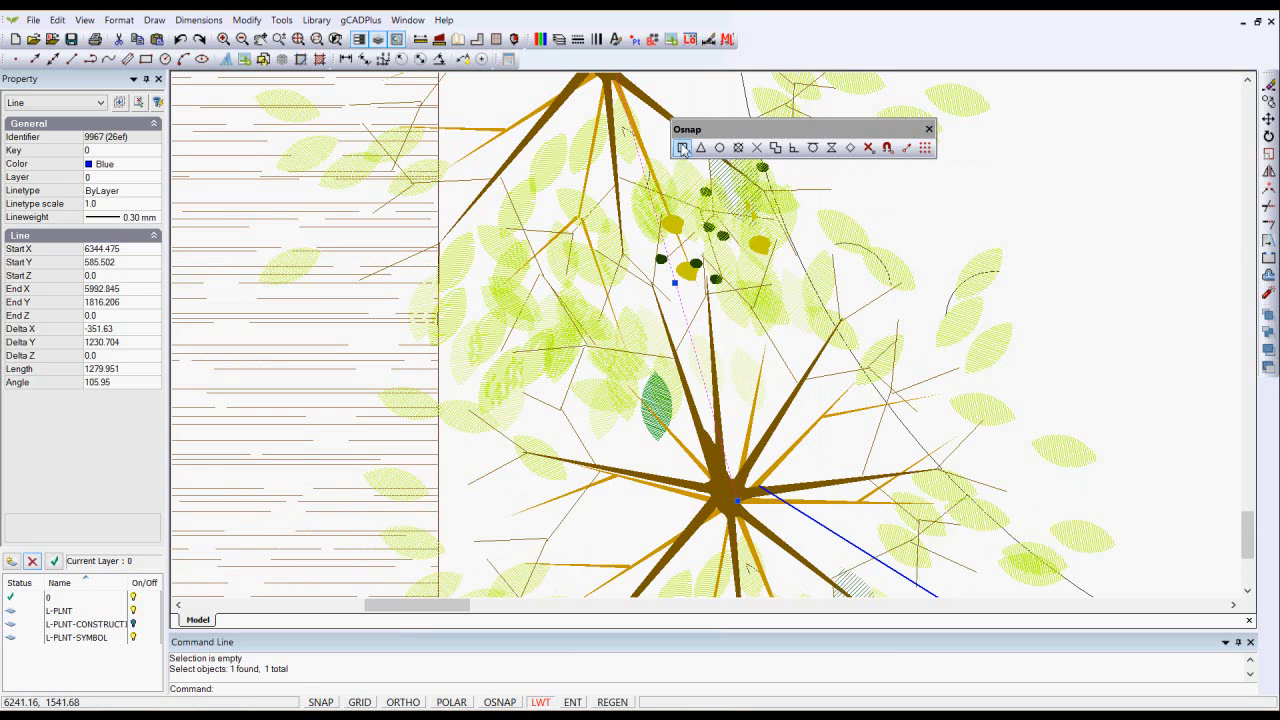
pyautogui.press('F3')
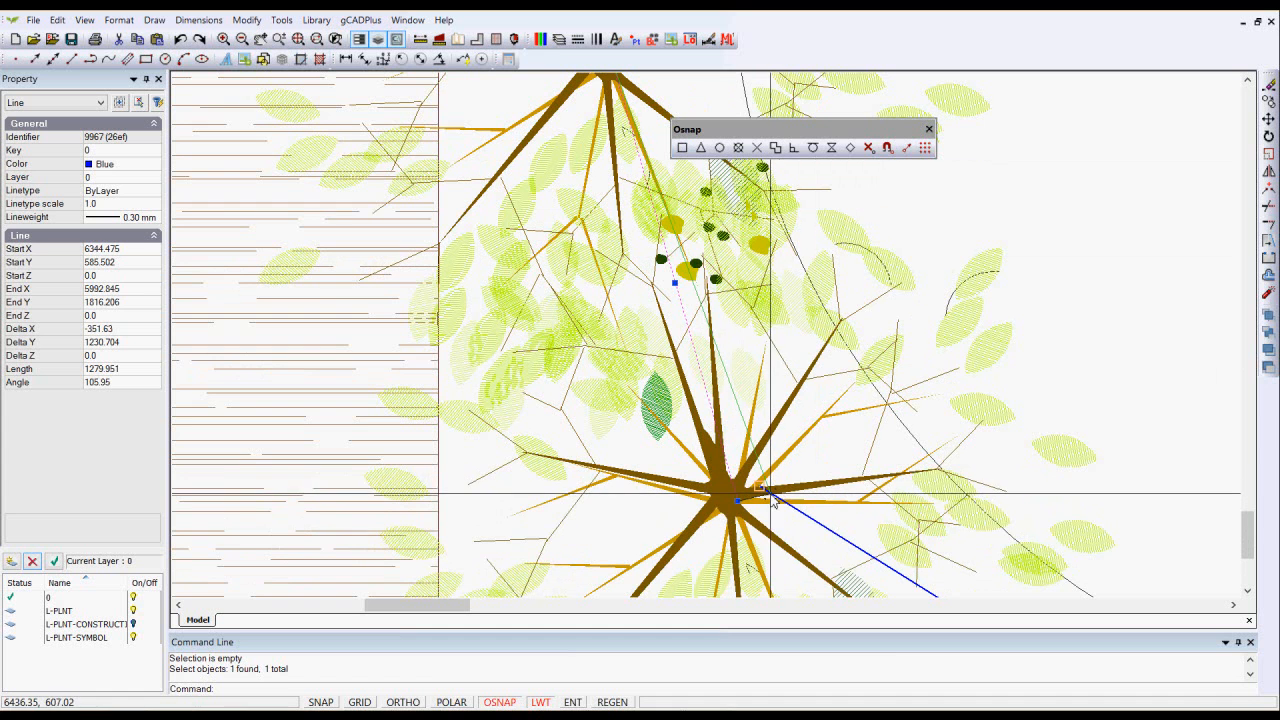
pyautogui.press('F3')
pyautogui.click(760, 484)
pyautogui.scroll(-3, 709, 434)
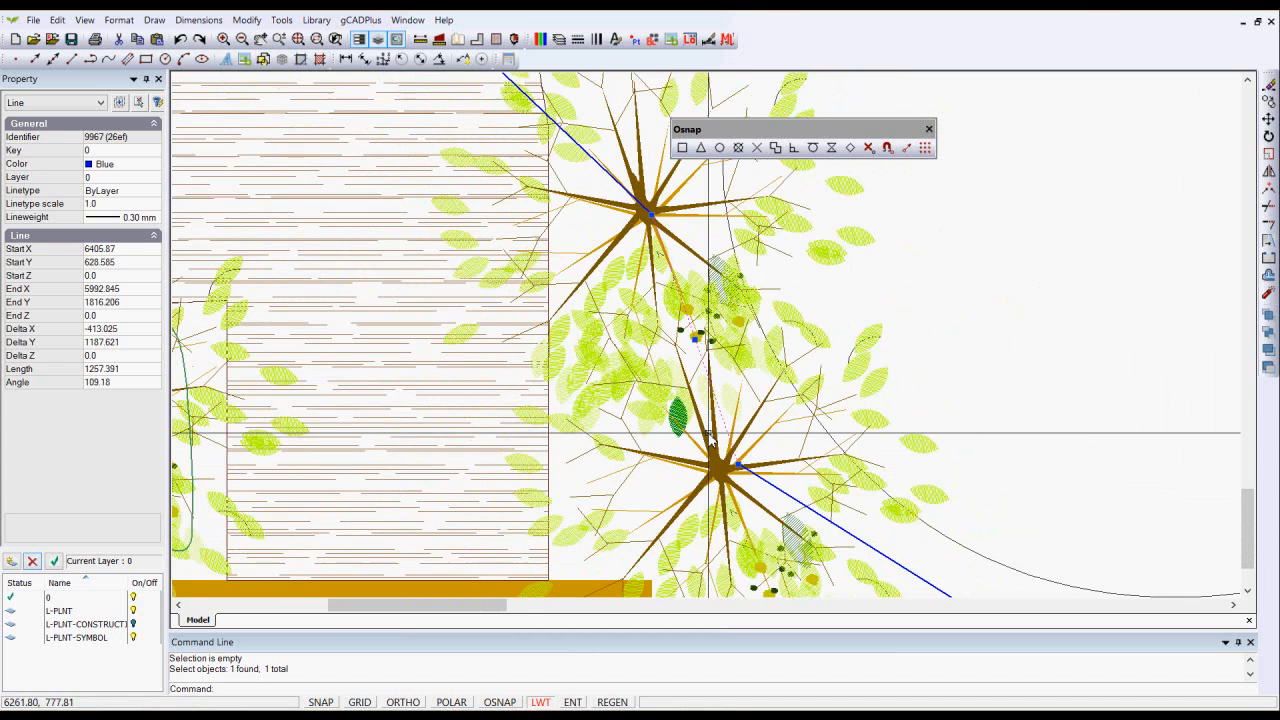
# Add the other two blue segments to the selection and join the three lines
pyautogui.click(771, 484)
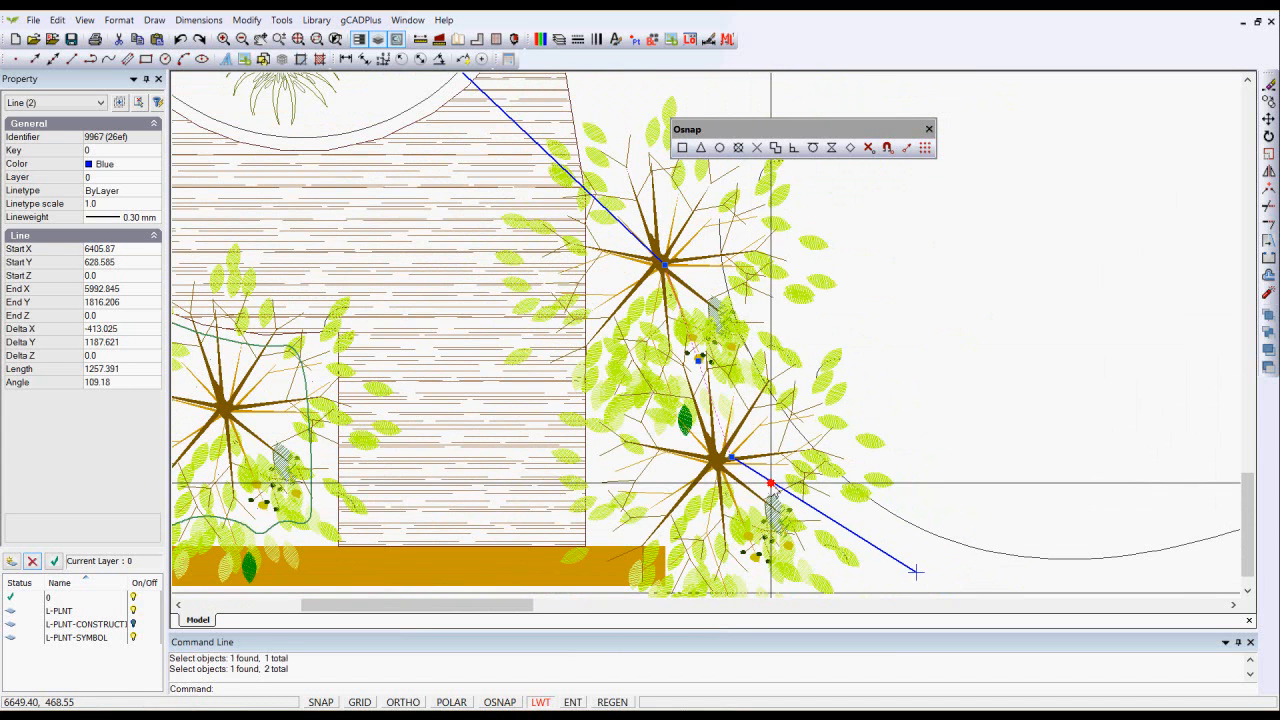
pyautogui.click(607, 212)
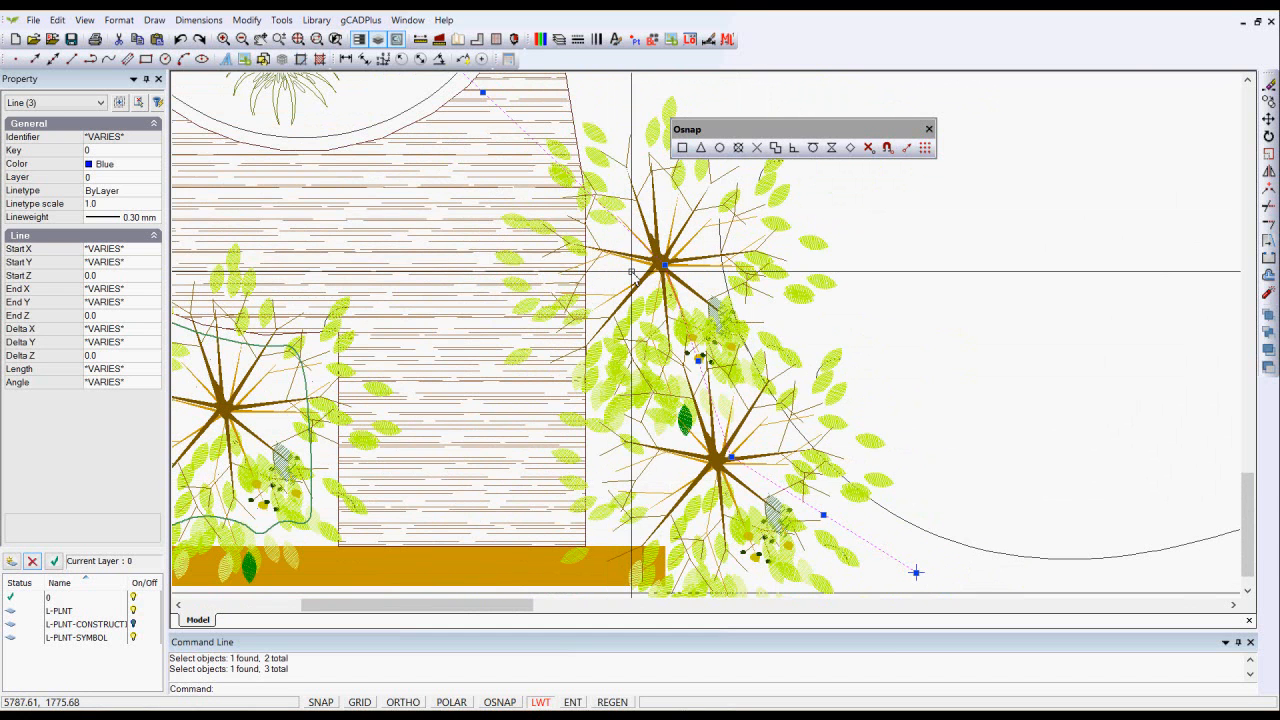
pyautogui.scroll(-2, 636, 280)
pyautogui.rightClick(678, 348)
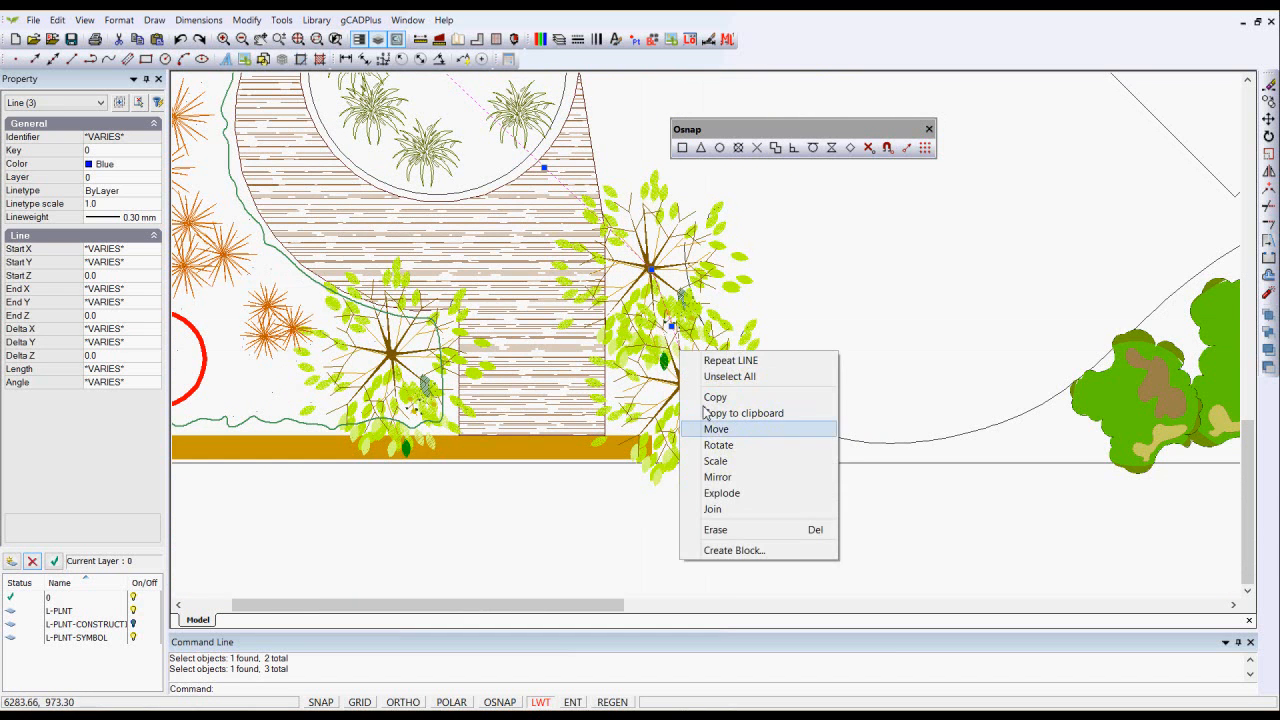
pyautogui.click(720, 506)
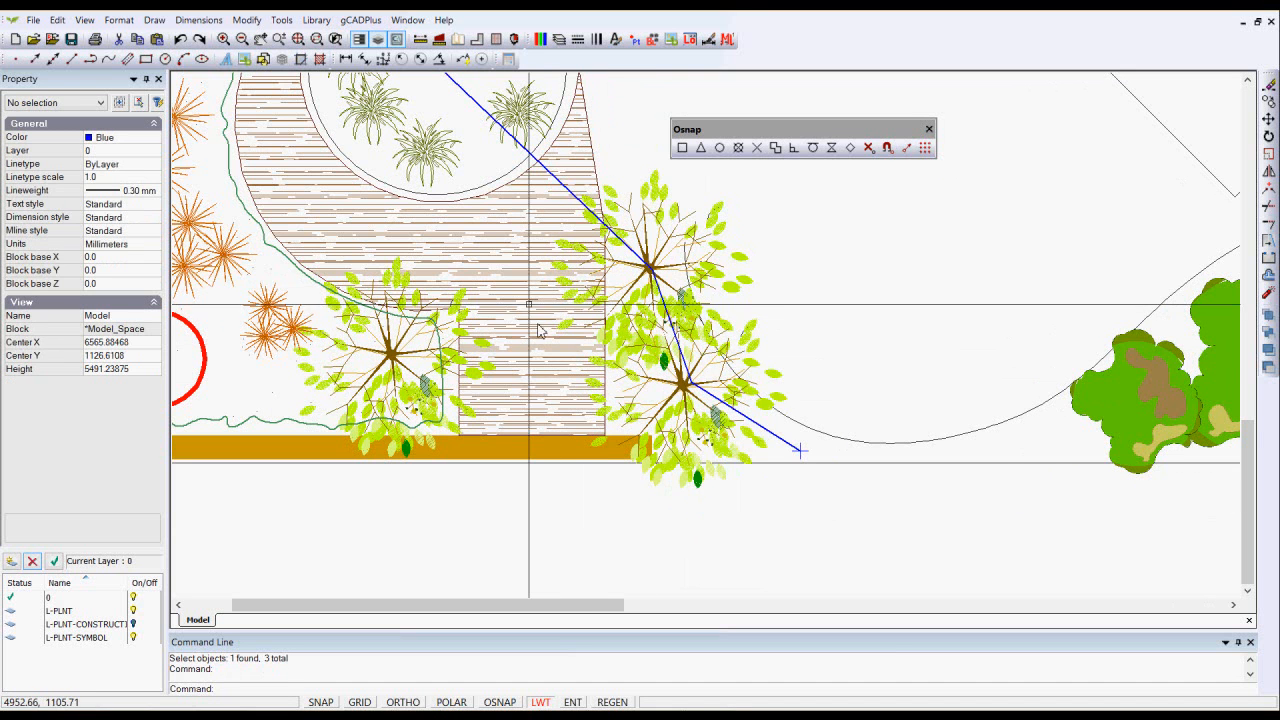
# Move the horizontal ochre border strip by its lower-left corner to the vertical strip's lower-right endpoint, and deselect it
pyautogui.scroll(-1, 543, 263)
pyautogui.moveTo(678, 336); pyautogui.dragTo(746, 341, button='middle')
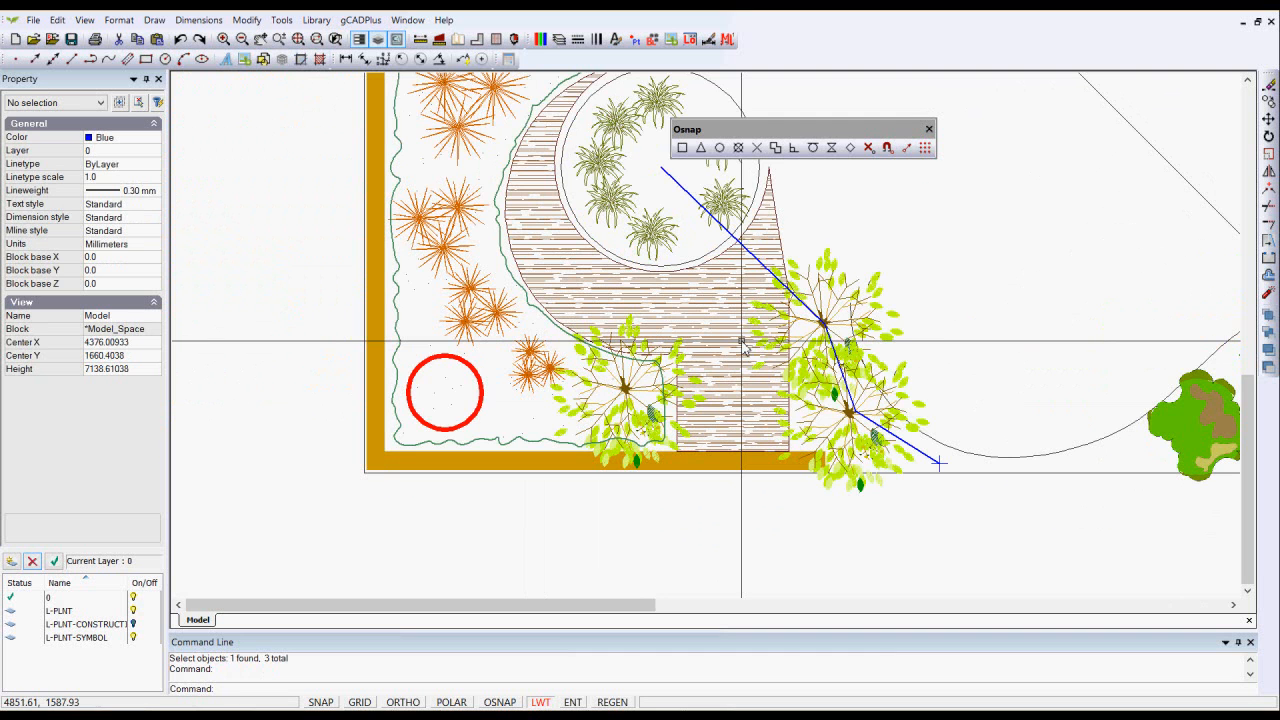
pyautogui.scroll(4, 389, 449)
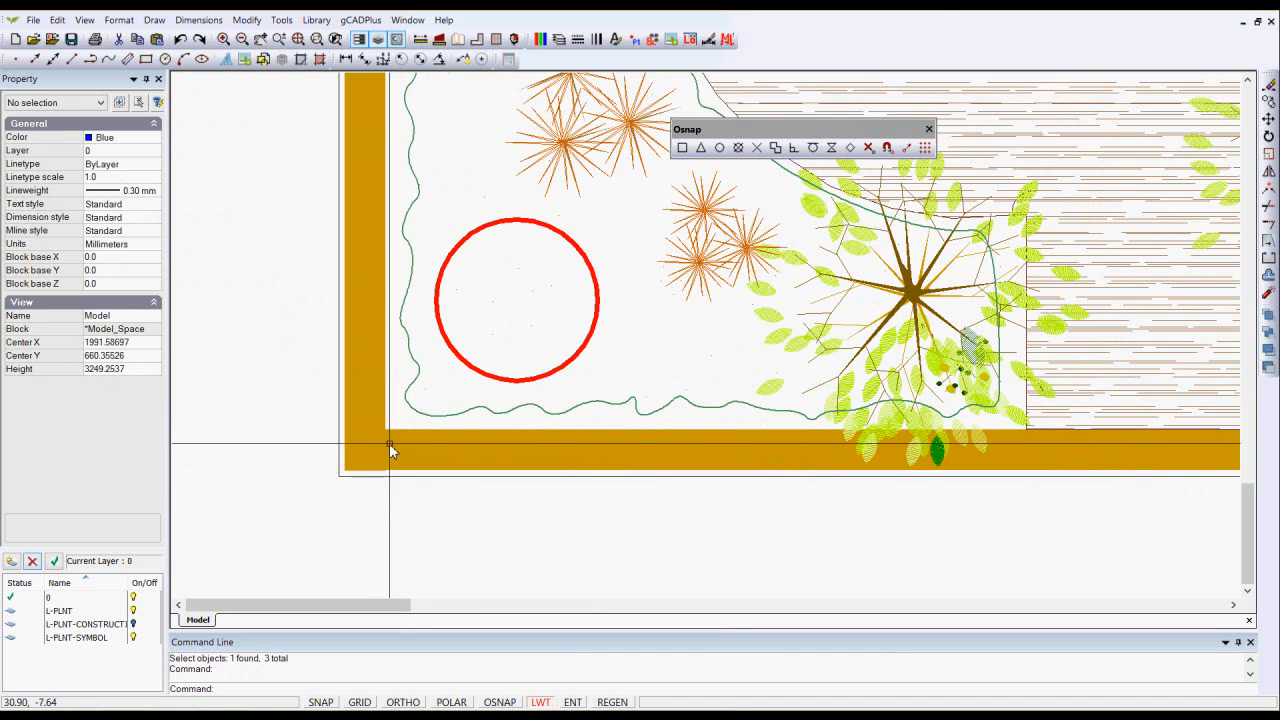
pyautogui.scroll(2, 390, 443)
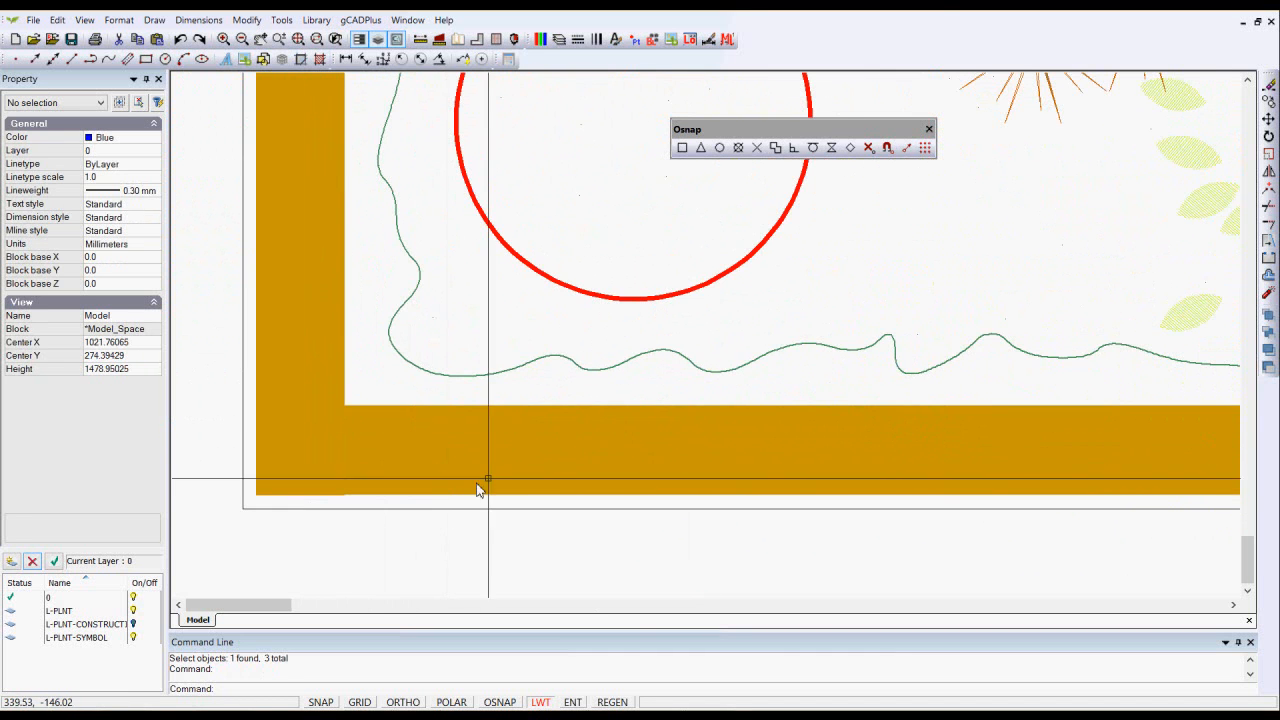
pyautogui.moveTo(507, 471); pyautogui.dragTo(654, 374, button='middle')
pyautogui.scroll(1, 612, 375)
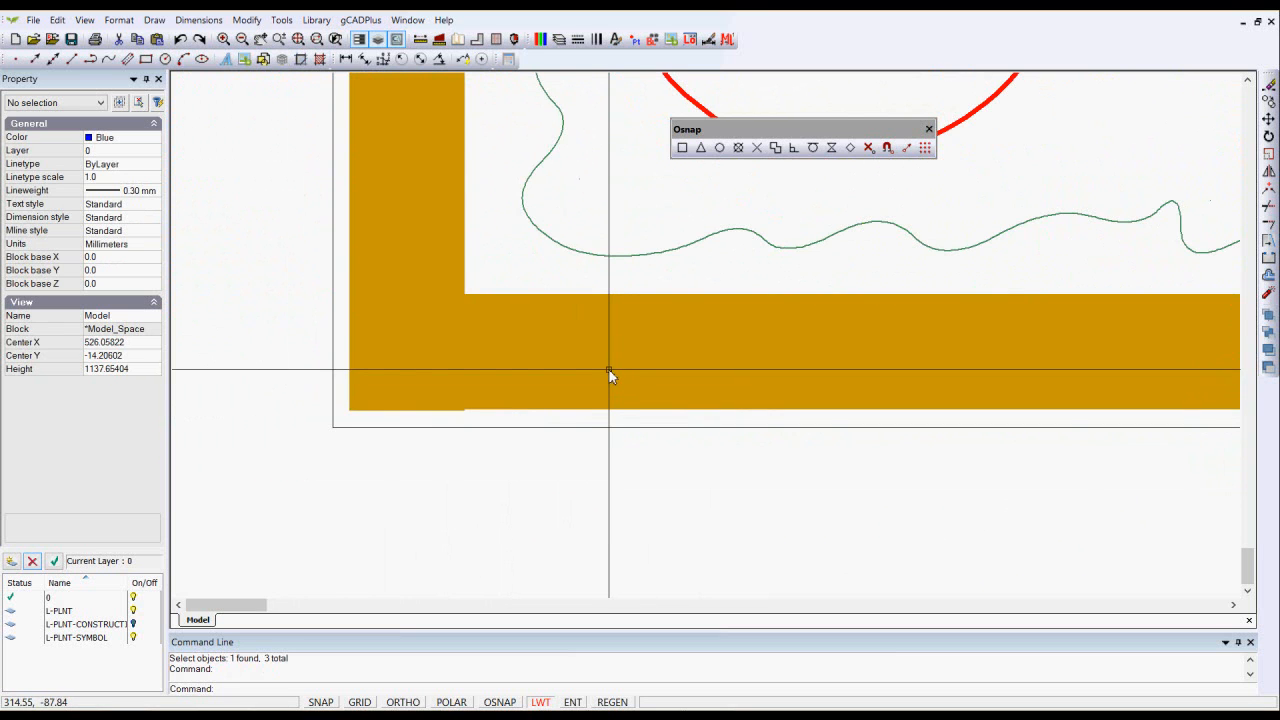
pyautogui.scroll(3, 475, 425)
pyautogui.scroll(1, 468, 428)
pyautogui.scroll(-4, 460, 432)
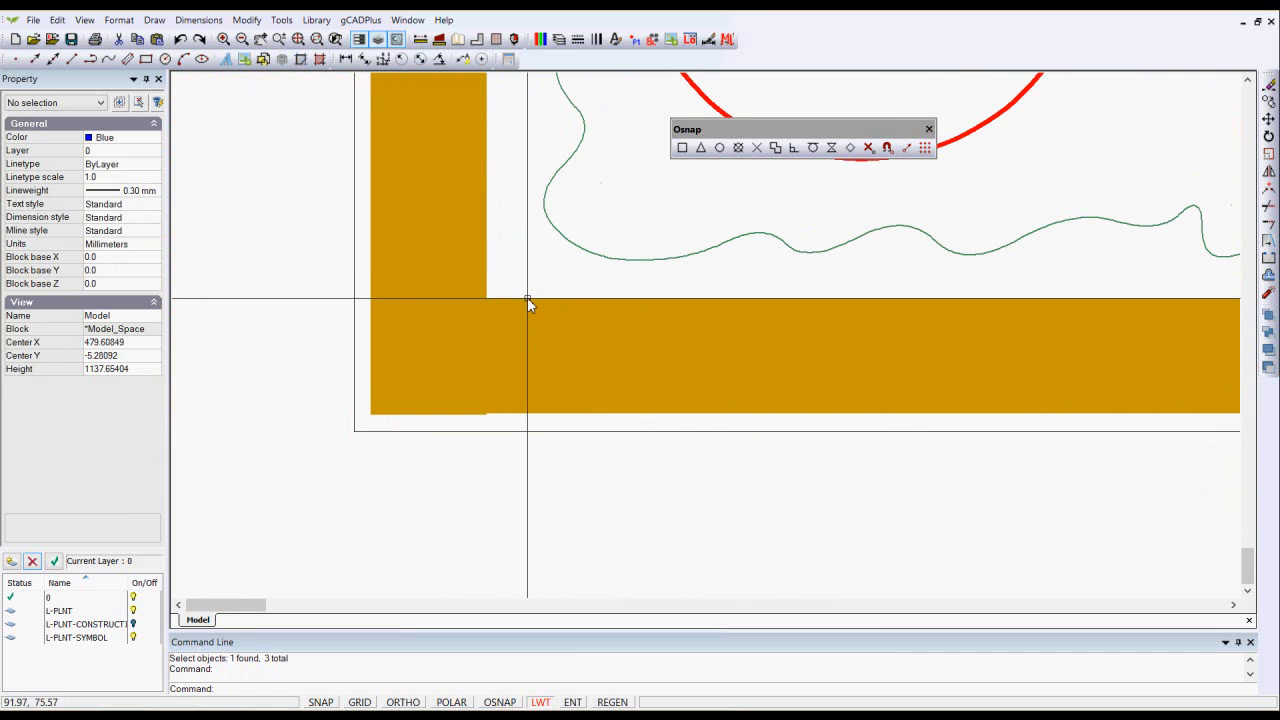
pyautogui.click(528, 299)
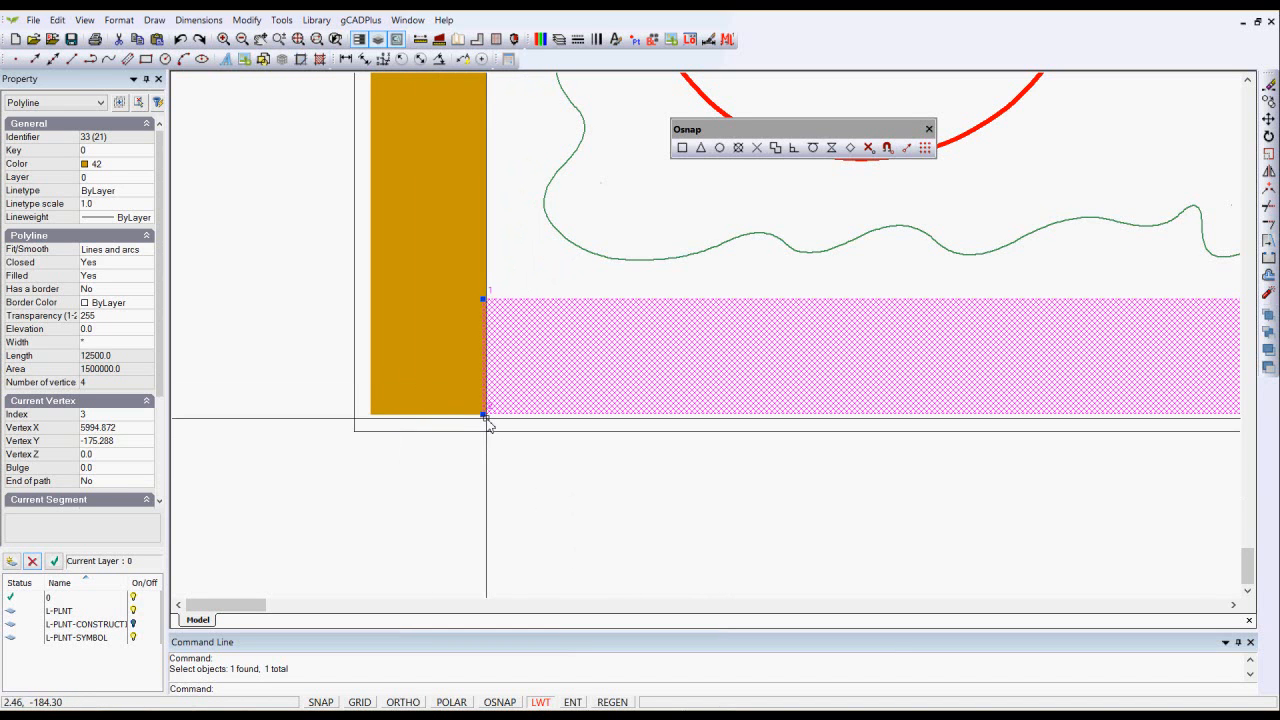
pyautogui.rightClick(563, 477)
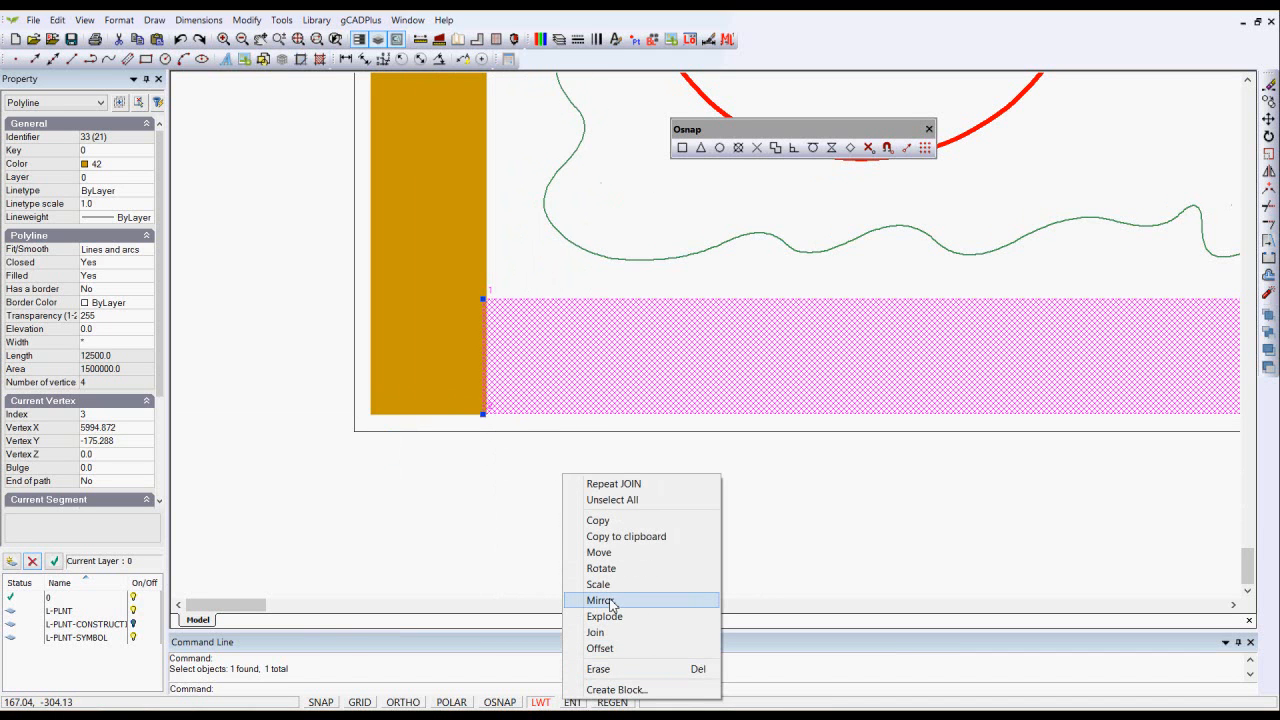
pyautogui.click(605, 553)
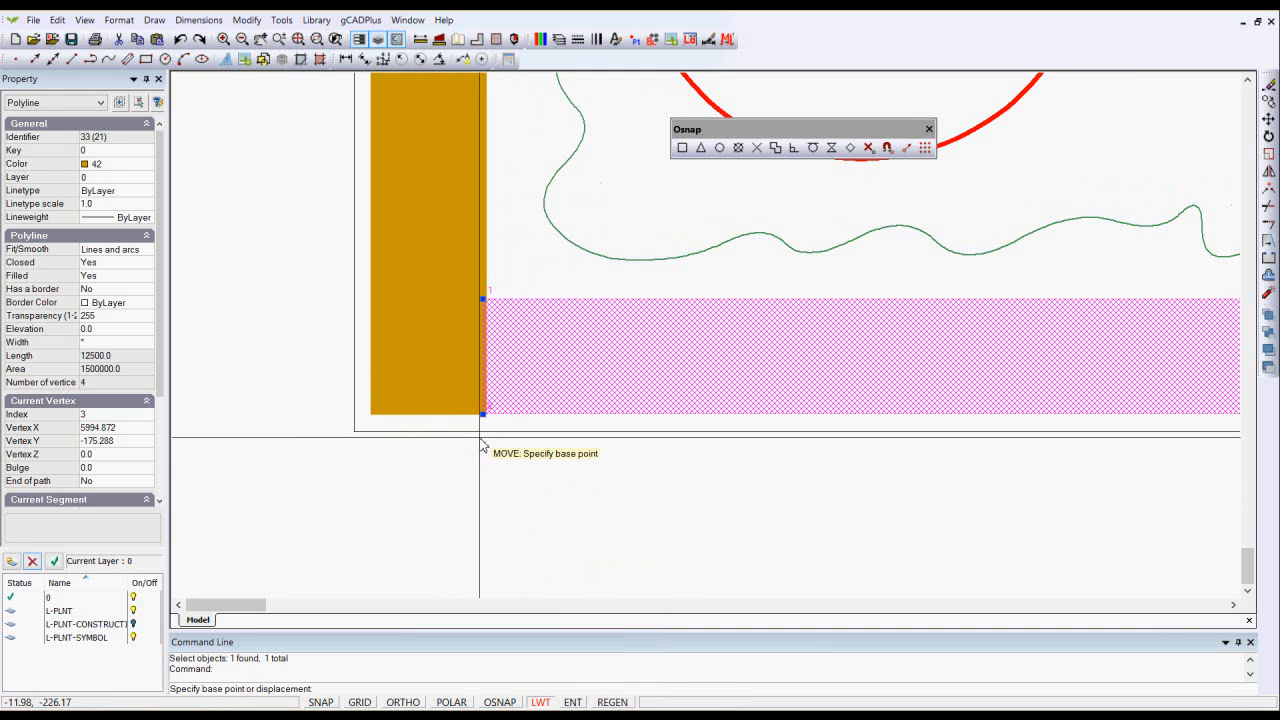
pyautogui.scroll(4, 481, 445)
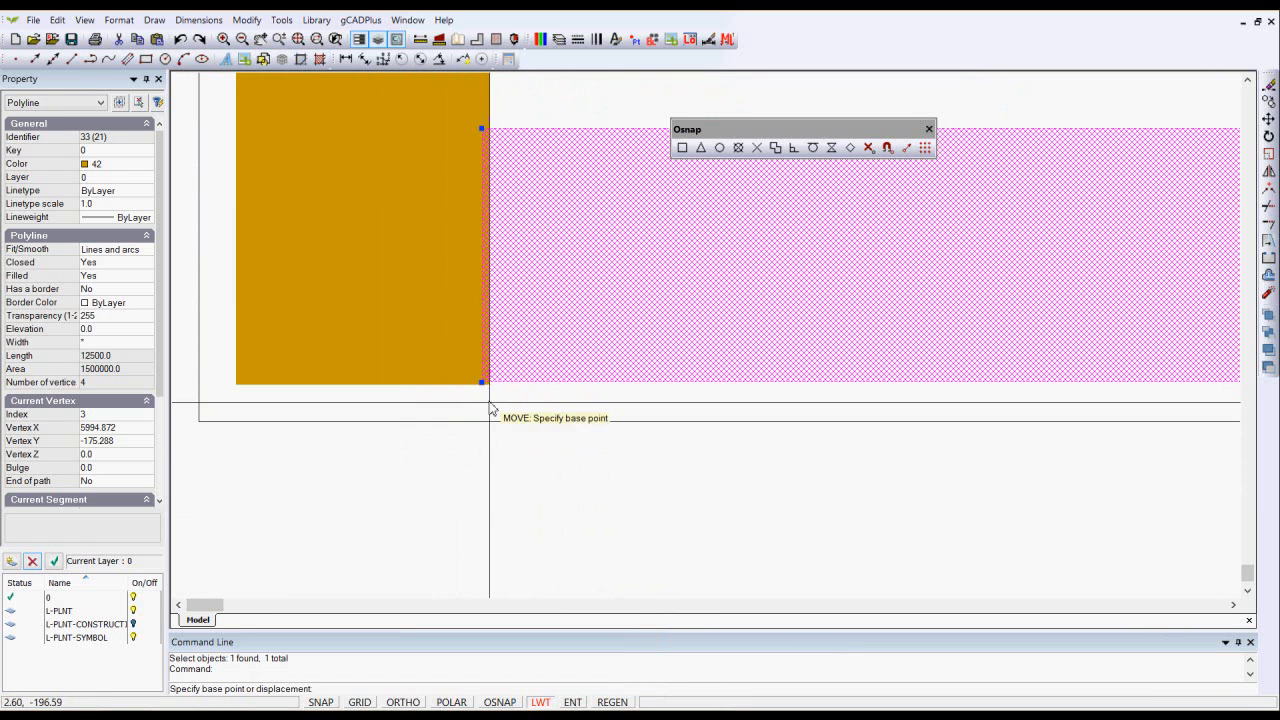
pyautogui.click(481, 385)
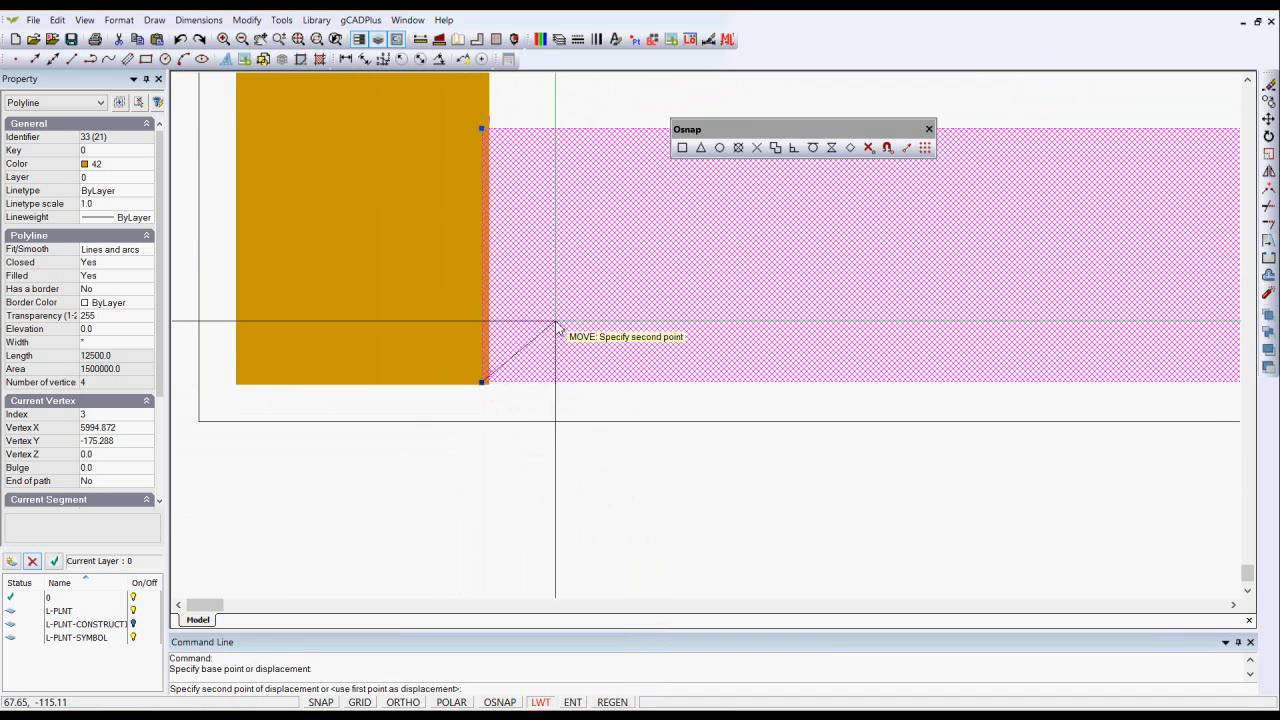
pyautogui.click(681, 148)
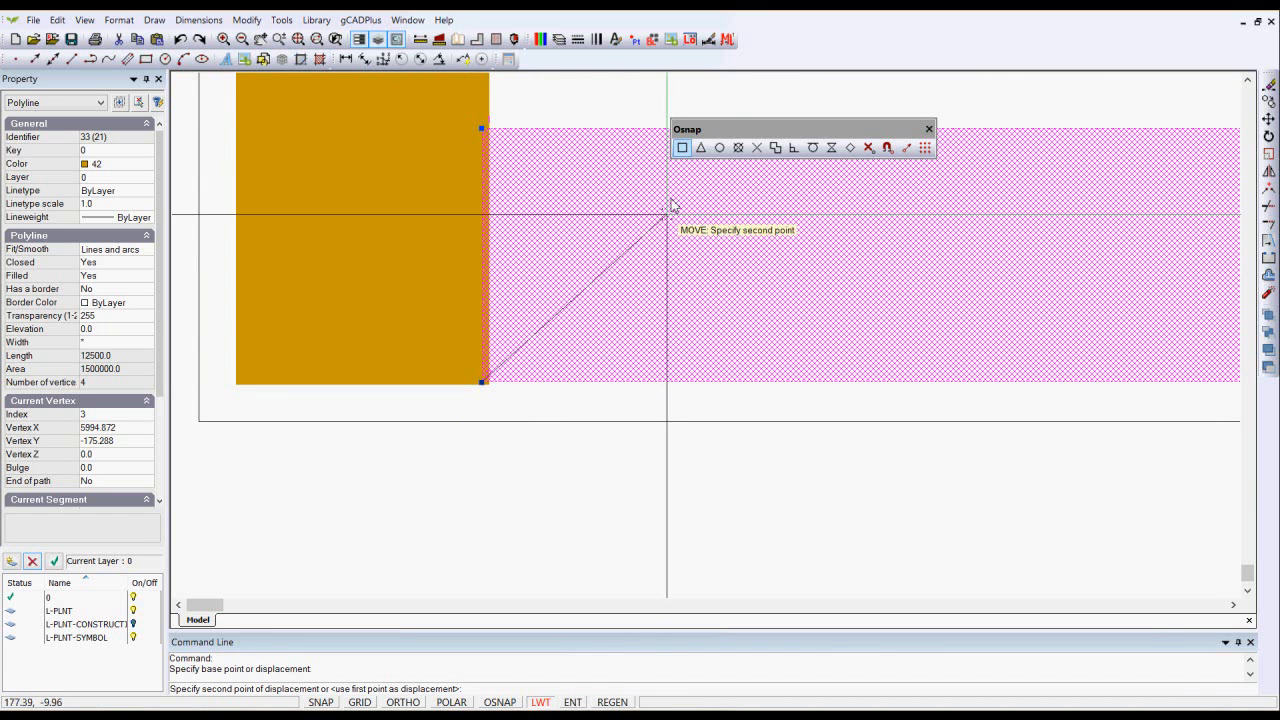
pyautogui.click(477, 395)
pyautogui.scroll(-5, 477, 397)
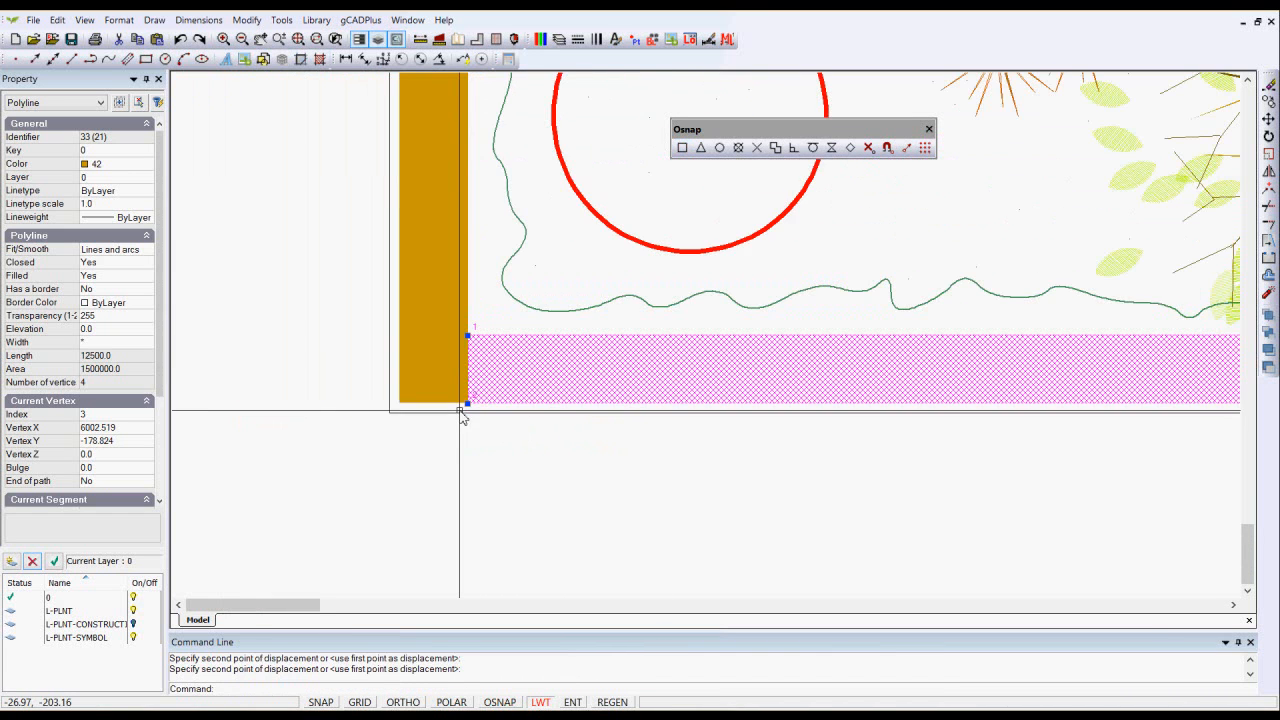
pyautogui.press('Escape')
pyautogui.scroll(-3, 611, 434)
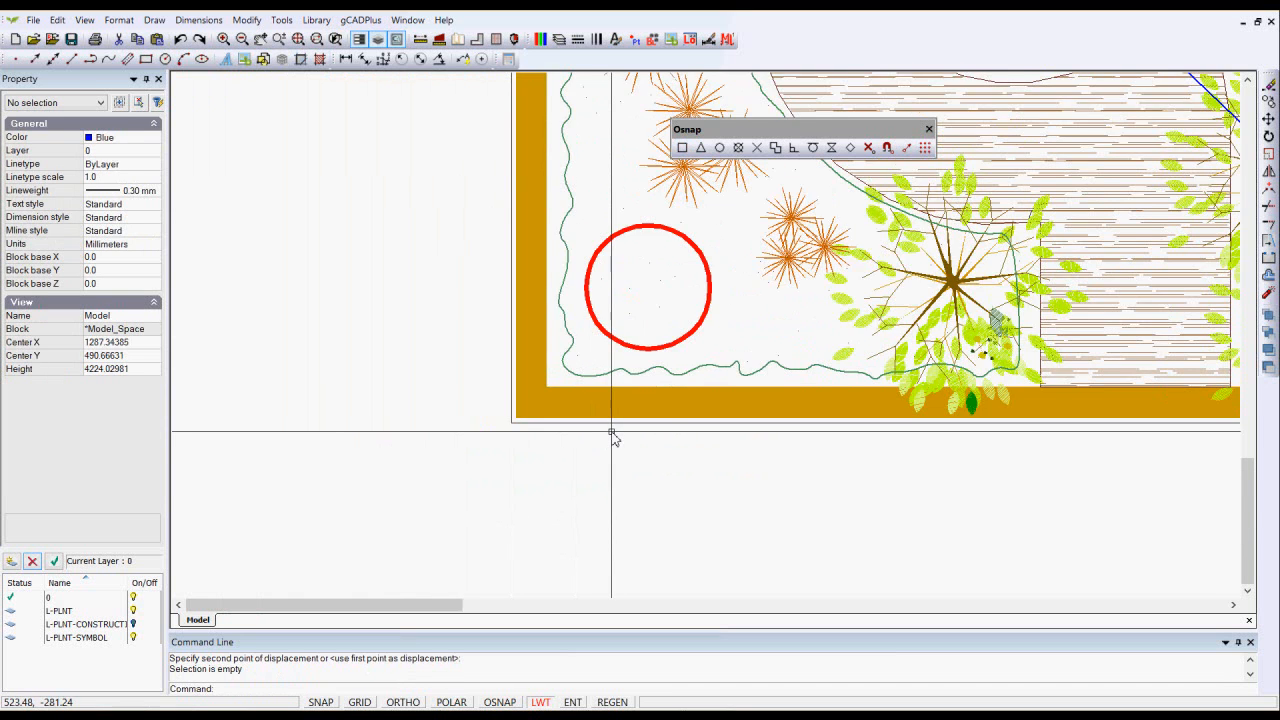
# Turn on object snap with the Endpoint, Center and Tangent modes enabled in the drafting settings
pyautogui.moveTo(706, 280); pyautogui.dragTo(591, 300, button='middle')
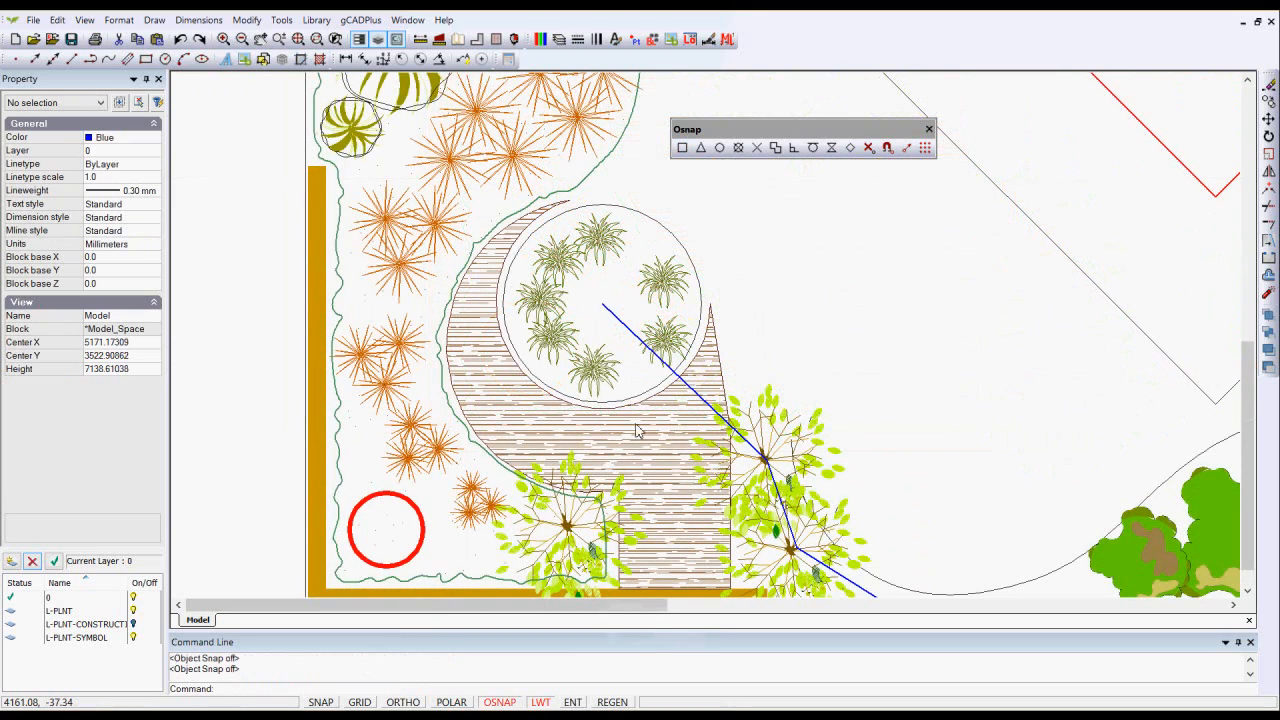
pyautogui.click(887, 150)
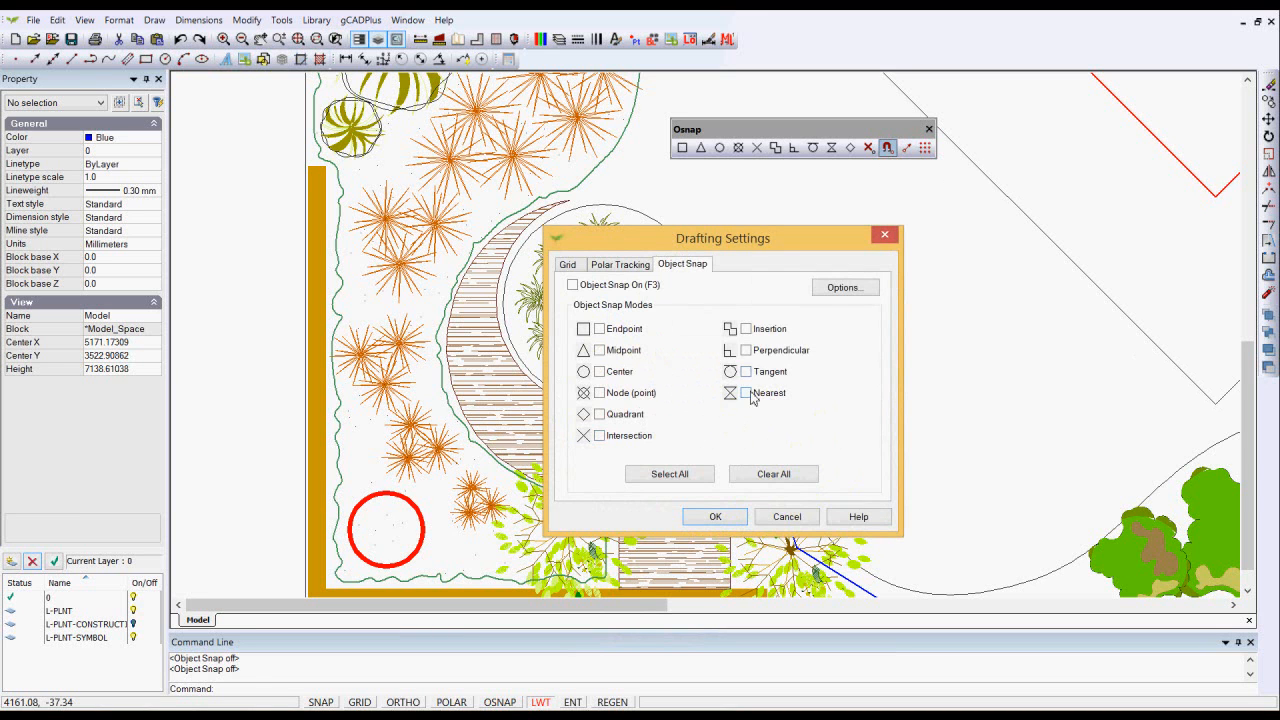
pyautogui.click(746, 372)
pyautogui.click(600, 331)
pyautogui.click(600, 373)
pyautogui.click(574, 286)
pyautogui.click(714, 518)
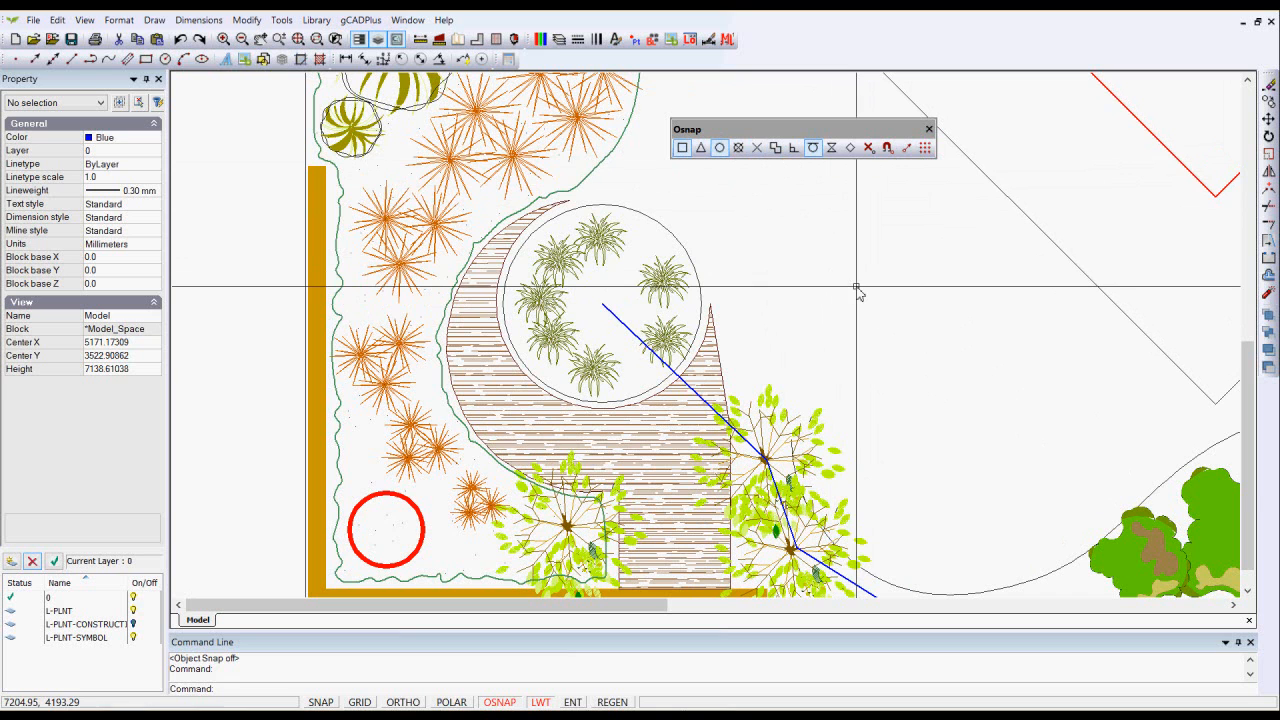
# Set the current drawing color to Magenta
pyautogui.click(140, 138)
pyautogui.click(154, 138)
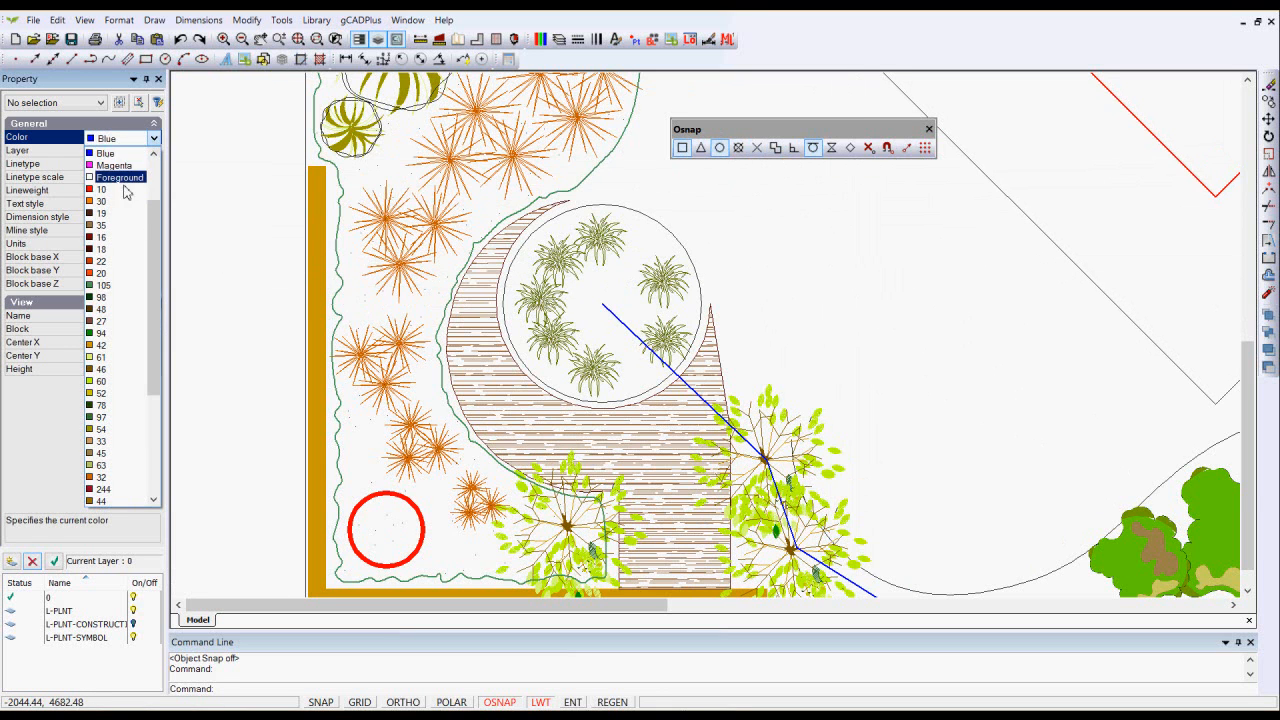
pyautogui.click(113, 165)
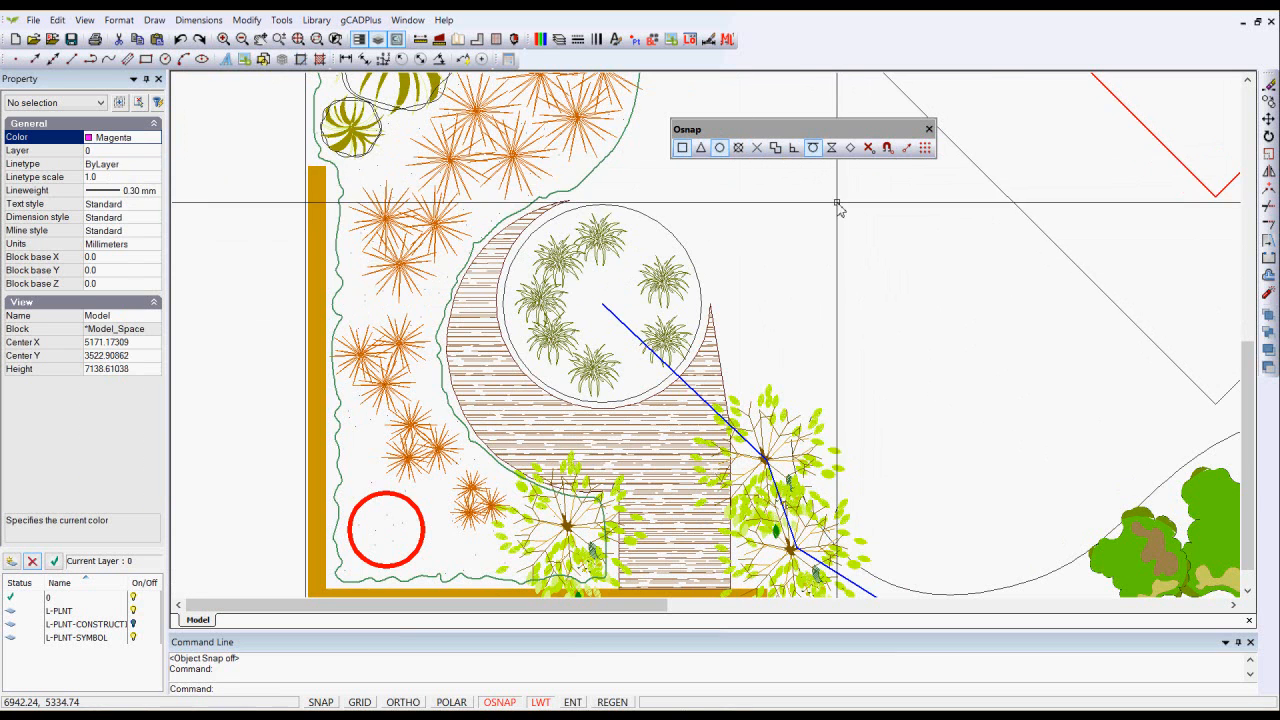
# Start a line at a tangent snap on the outer edge of the lower circular planting bed, facing the red diamond
pyautogui.scroll(-1, 786, 205)
pyautogui.moveTo(743, 290); pyautogui.dragTo(674, 403, button='middle')
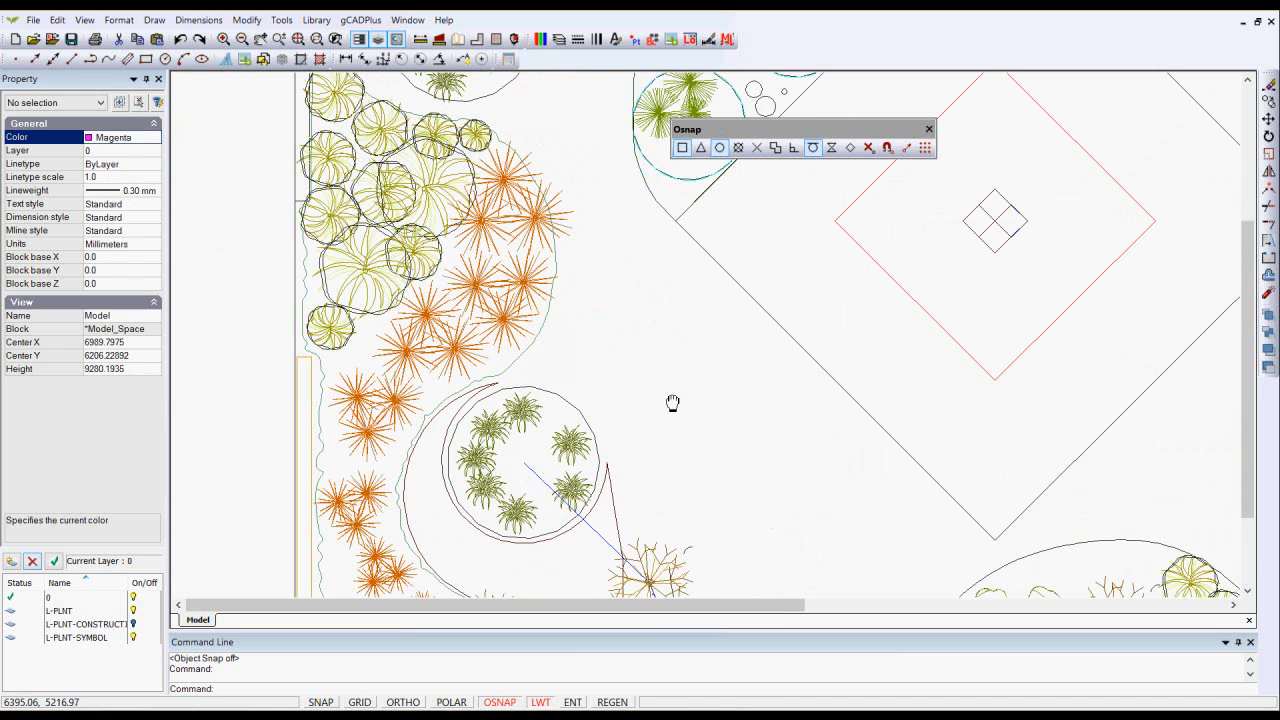
pyautogui.scroll(-1, 673, 349)
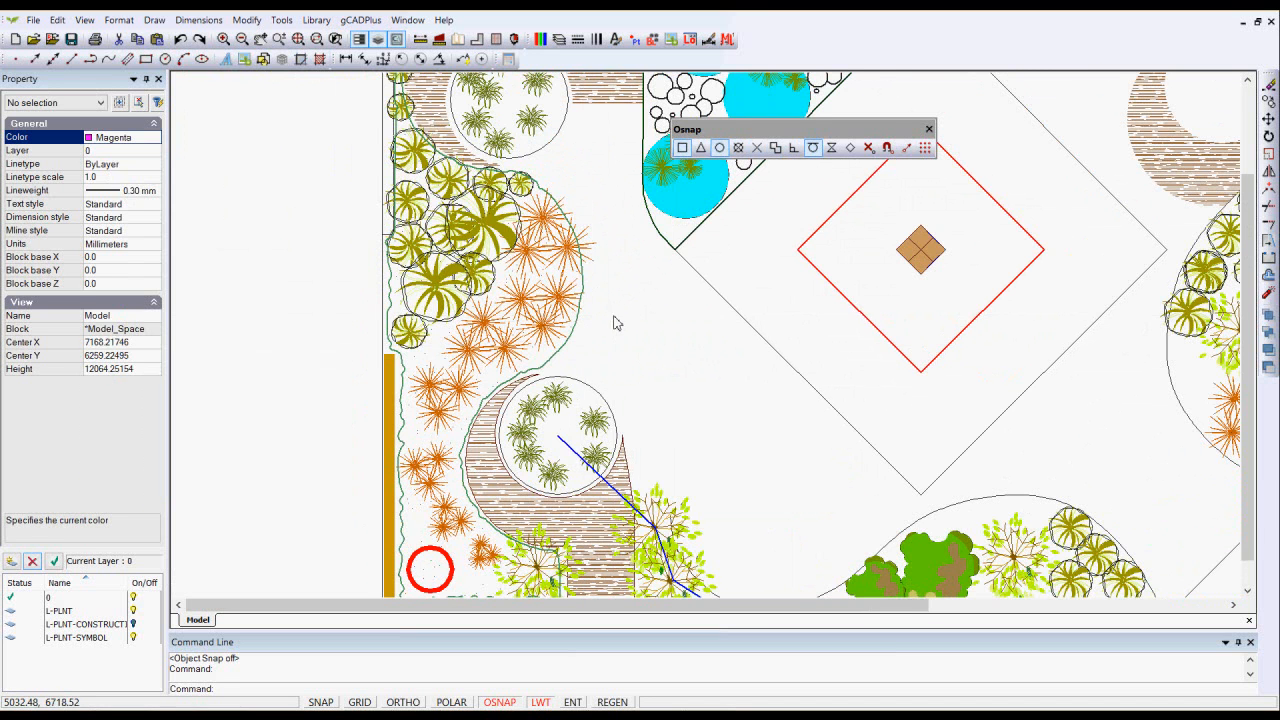
pyautogui.moveTo(617, 323); pyautogui.dragTo(603, 366, button='middle')
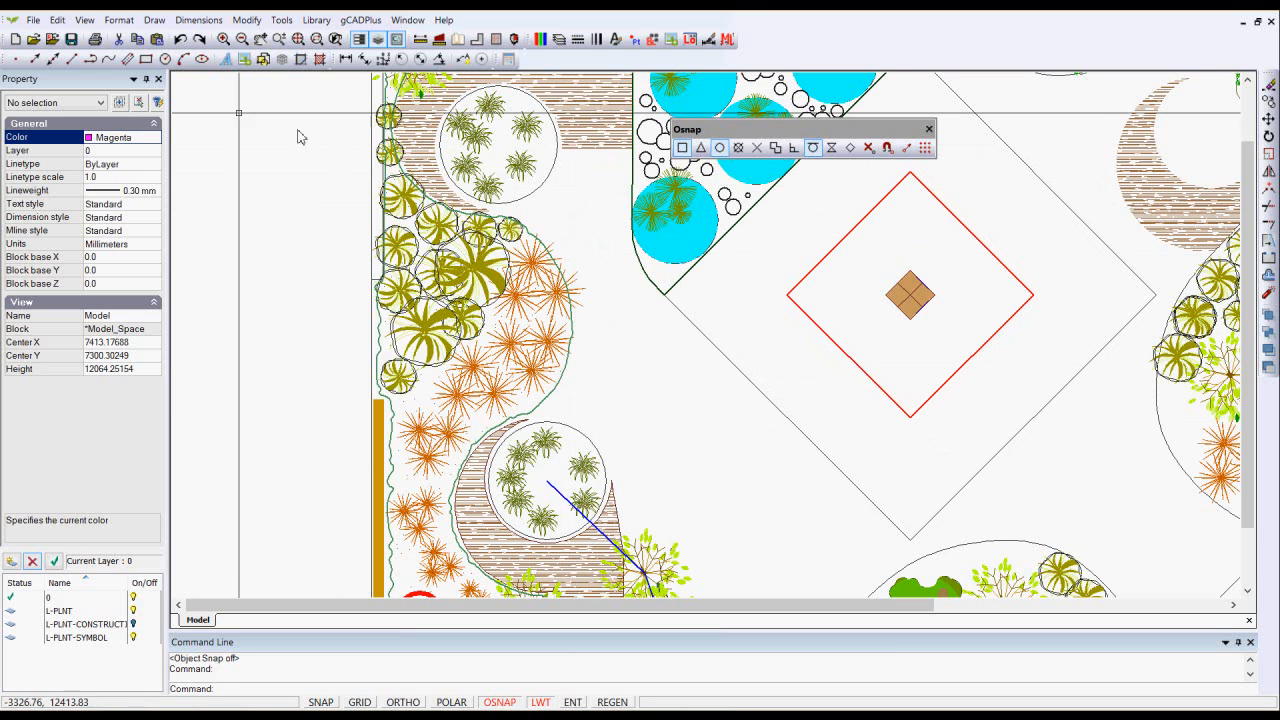
pyautogui.click(155, 21)
pyautogui.click(166, 37)
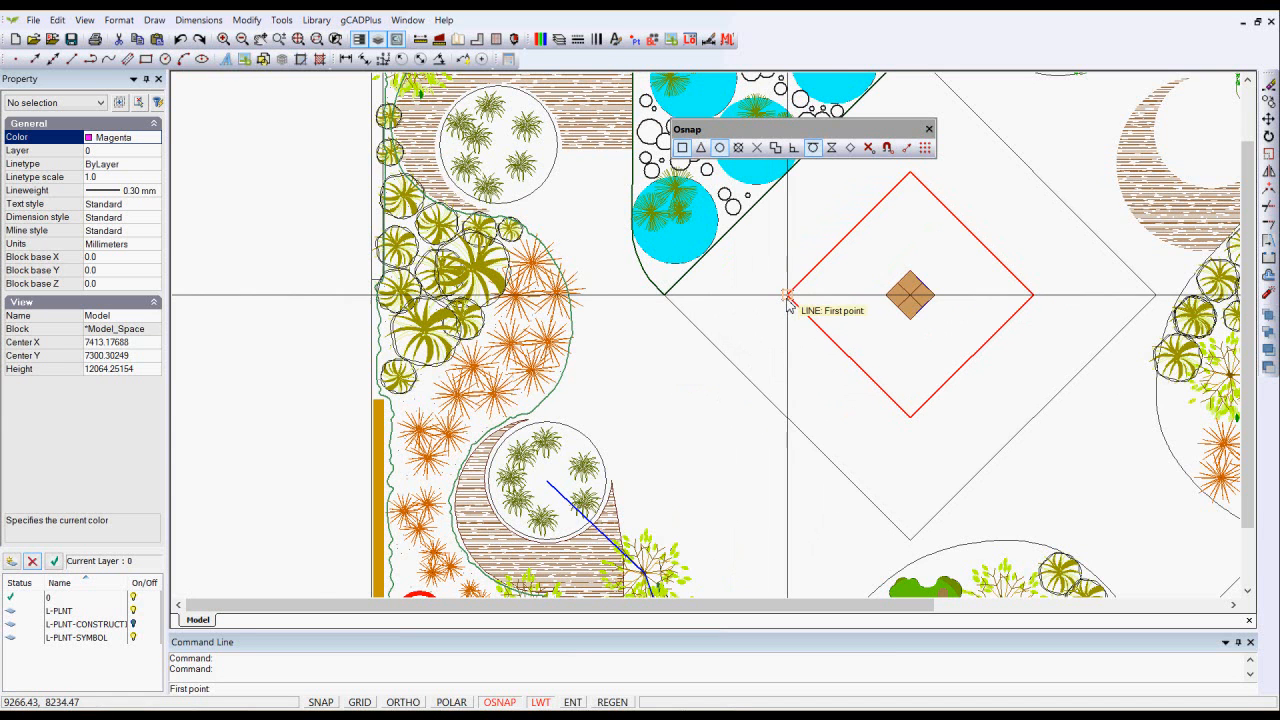
pyautogui.scroll(3, 787, 299)
pyautogui.scroll(-2, 790, 295)
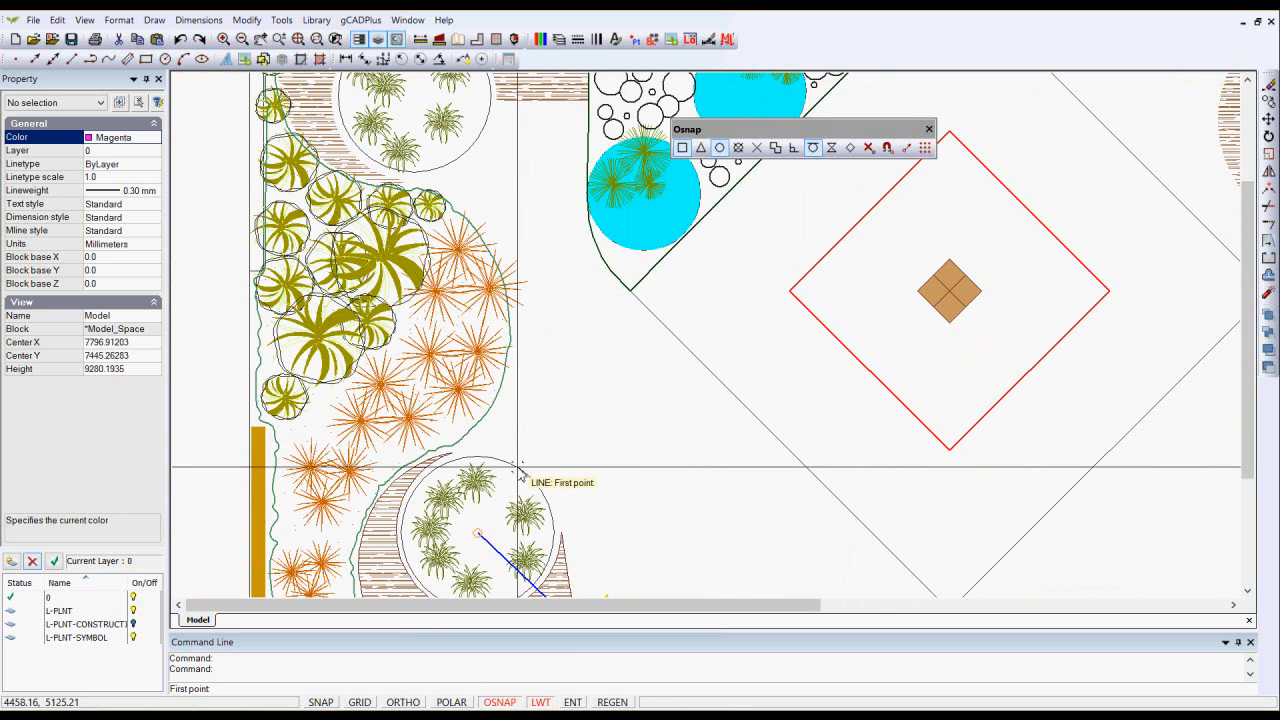
pyautogui.scroll(2, 519, 474)
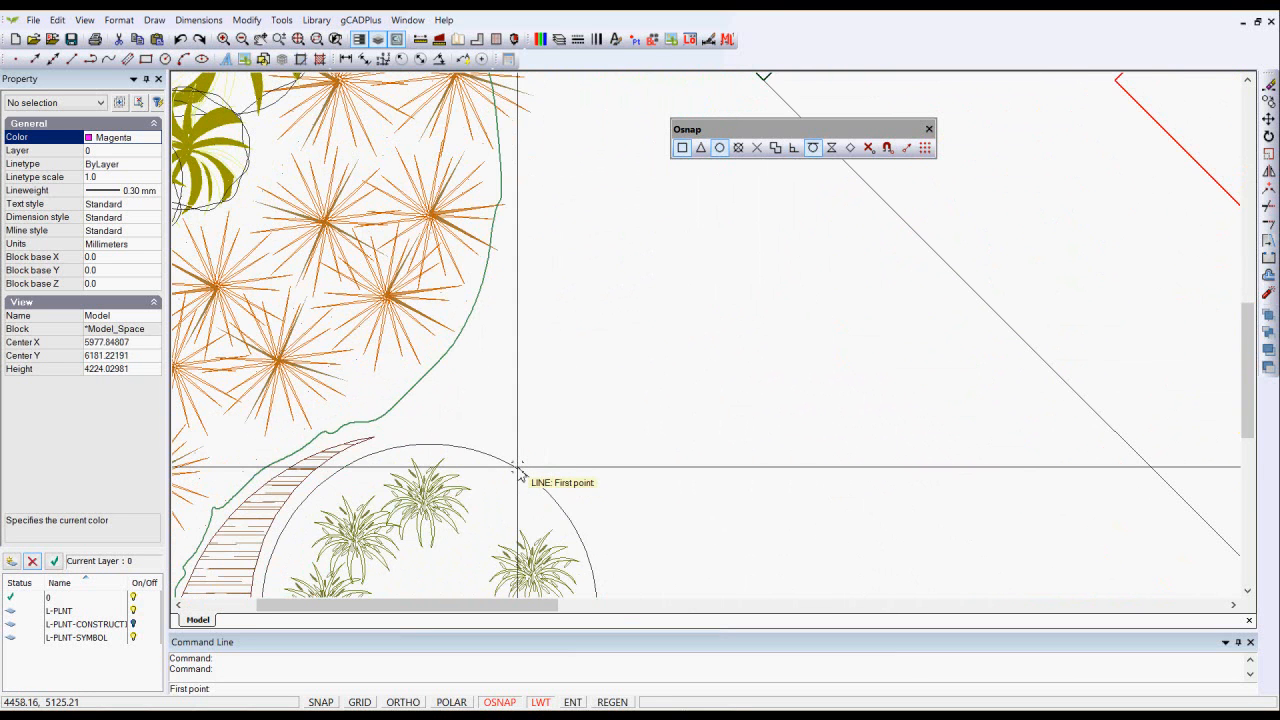
pyautogui.scroll(1, 606, 243)
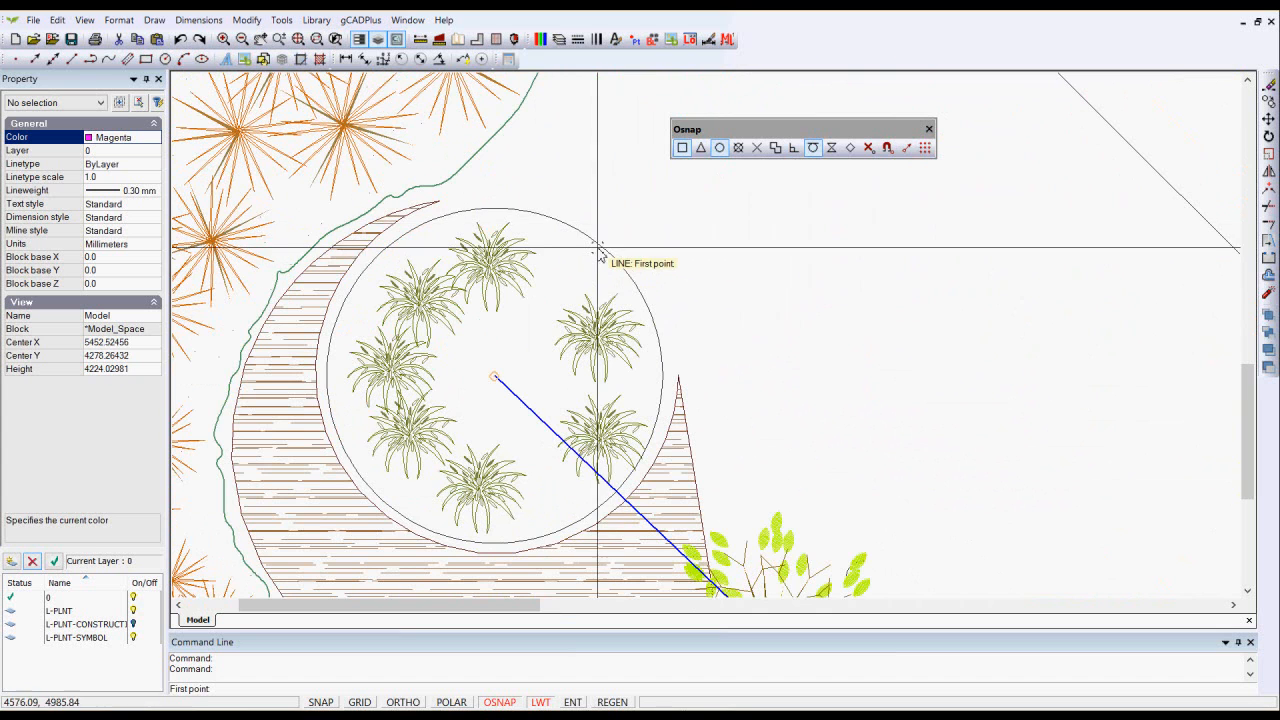
pyautogui.scroll(-5, 603, 250)
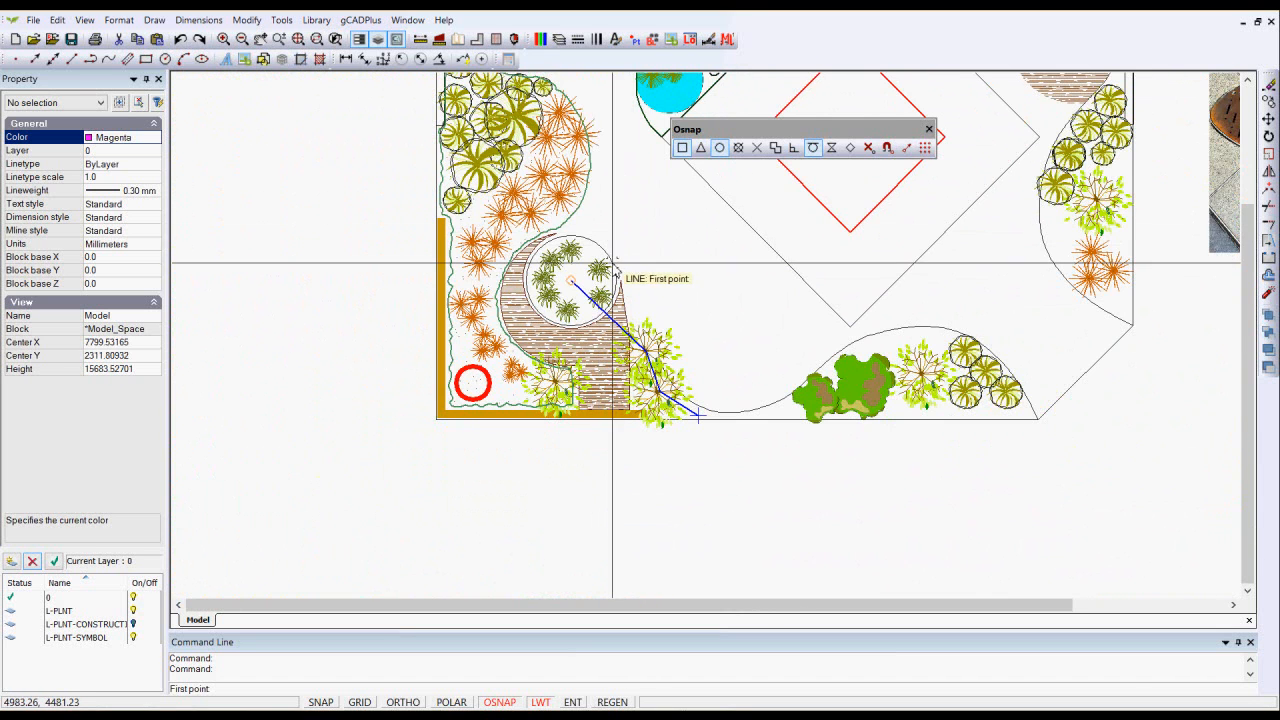
pyautogui.scroll(-2, 622, 248)
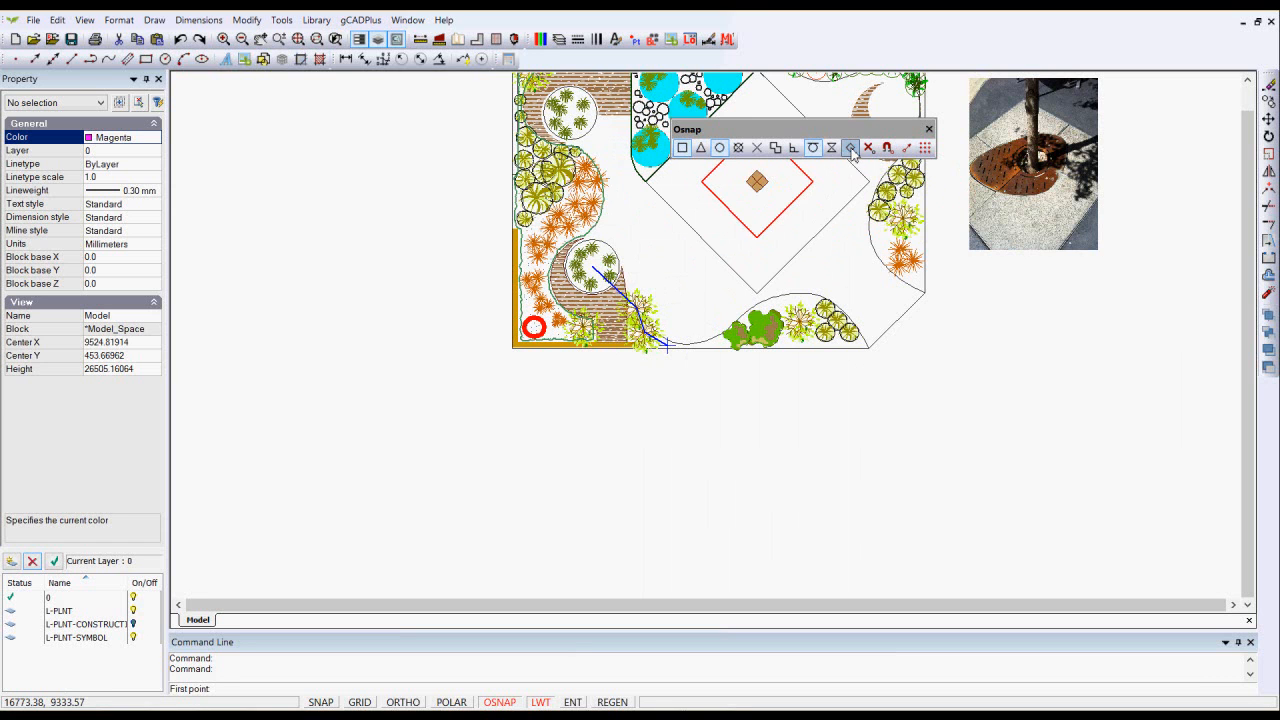
pyautogui.click(620, 264)
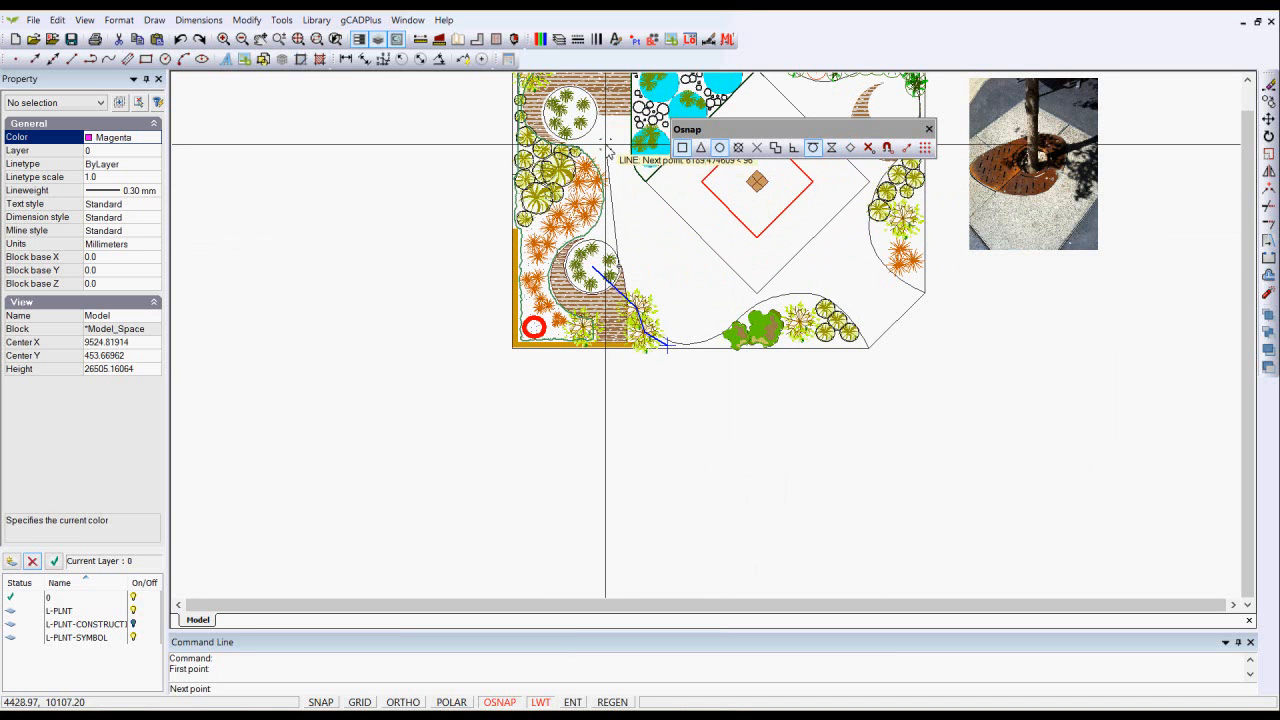
# Finish the line at a tangent snap on the upper circular planting bed and end the Line command
pyautogui.moveTo(607, 150); pyautogui.dragTo(601, 243, button='middle')
pyautogui.scroll(5, 601, 243)
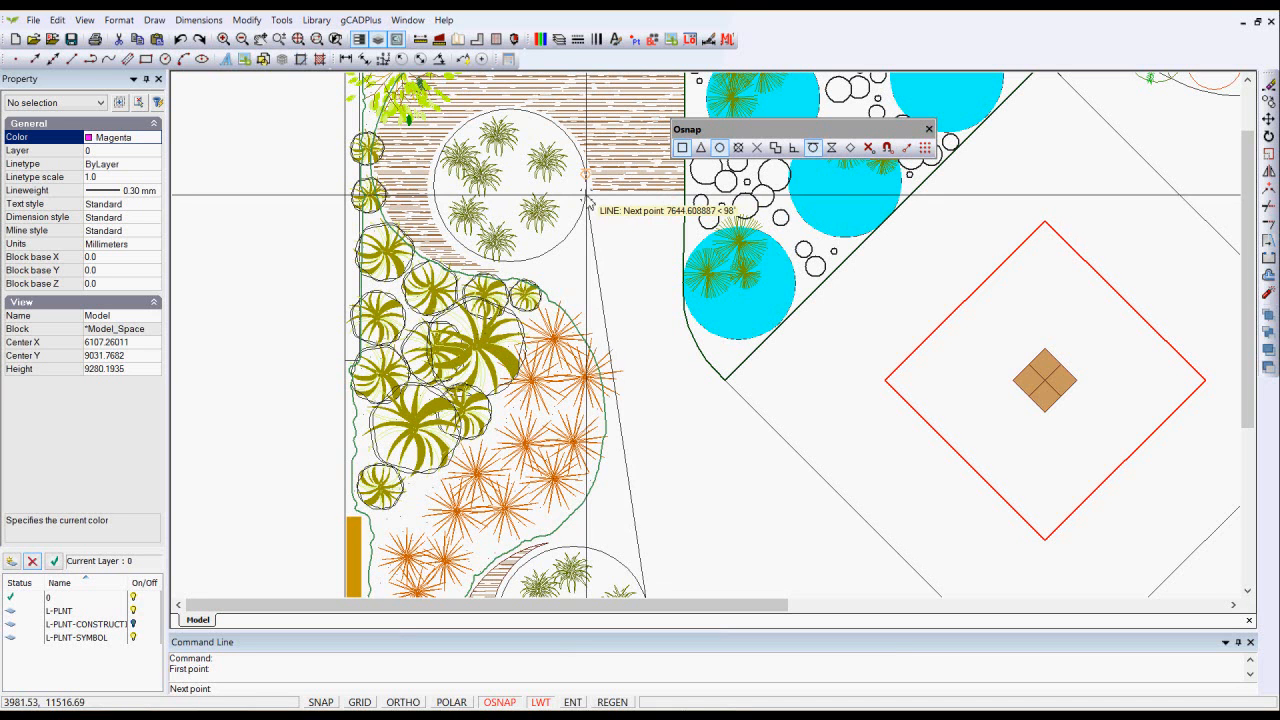
pyautogui.click(588, 200)
pyautogui.rightClick(628, 246)
pyautogui.click(655, 259)
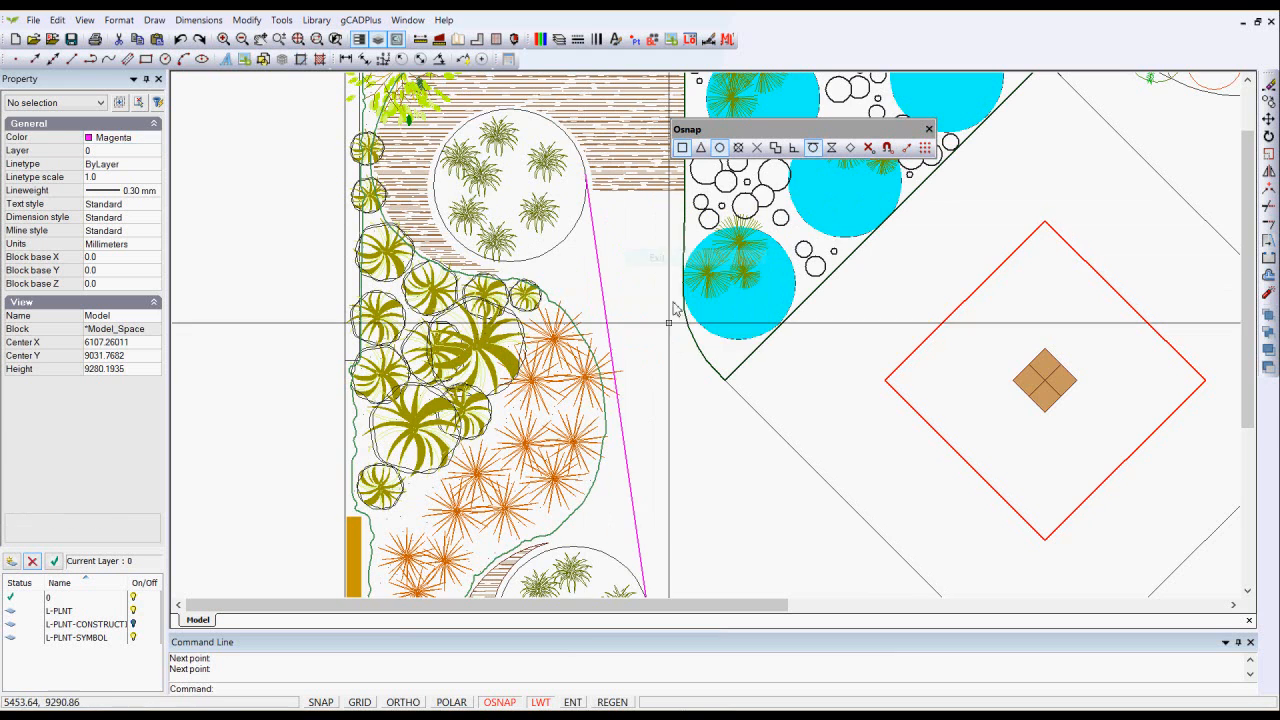
# Dock the floating Osnap toolbar vertically in its own column beside the modify tools
pyautogui.scroll(-2, 662, 340)
pyautogui.scroll(-1, 662, 340)
pyautogui.scroll(1, 658, 452)
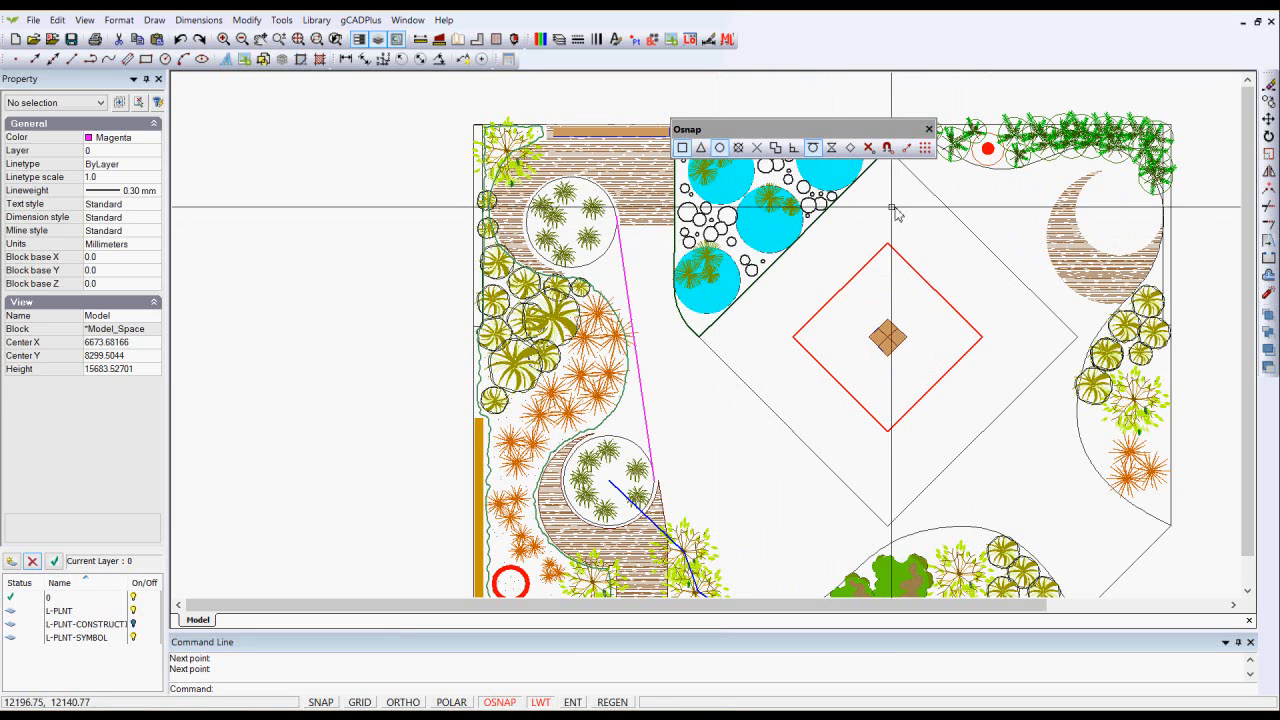
pyautogui.moveTo(809, 134); pyautogui.dragTo(1275, 215)
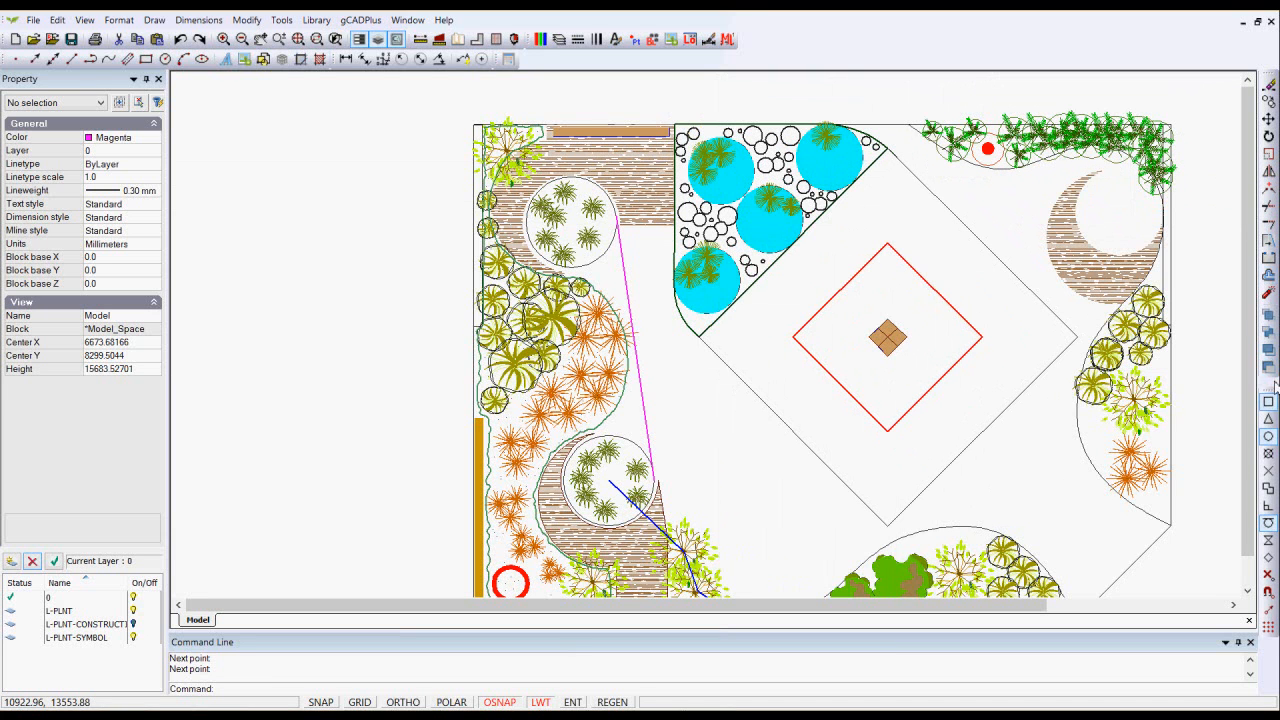
pyautogui.moveTo(1268, 400); pyautogui.dragTo(1268, 88)
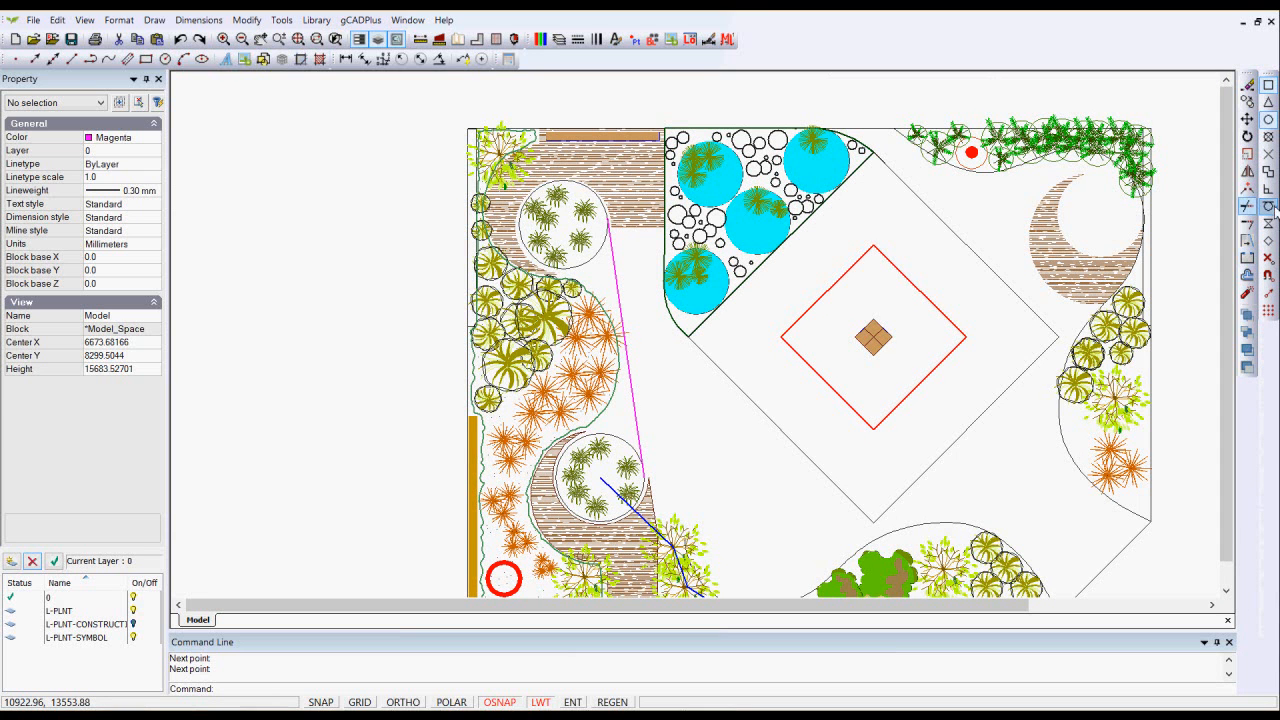
# Clear all object snap modes and turn object snap off in the drafting settings
pyautogui.click(1268, 276)
pyautogui.click(735, 371)
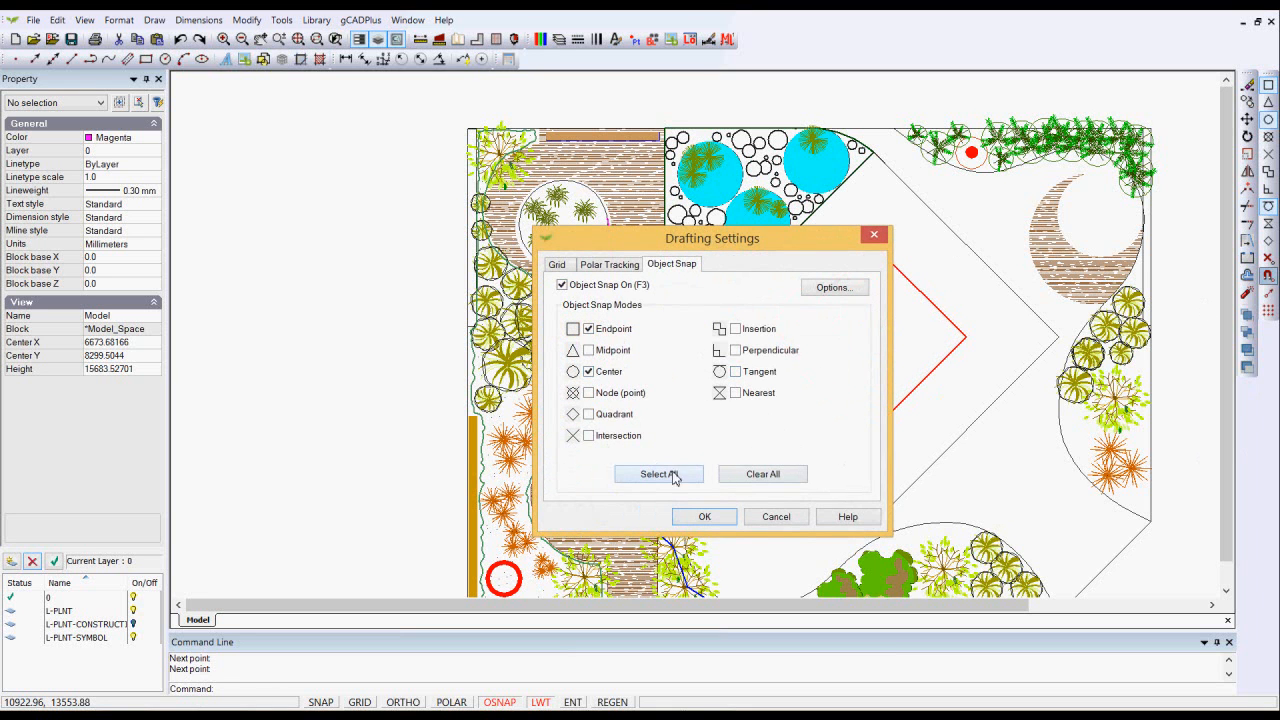
pyautogui.click(757, 474)
pyautogui.click(575, 288)
pyautogui.click(702, 515)
pyautogui.scroll(-1, 395, 340)
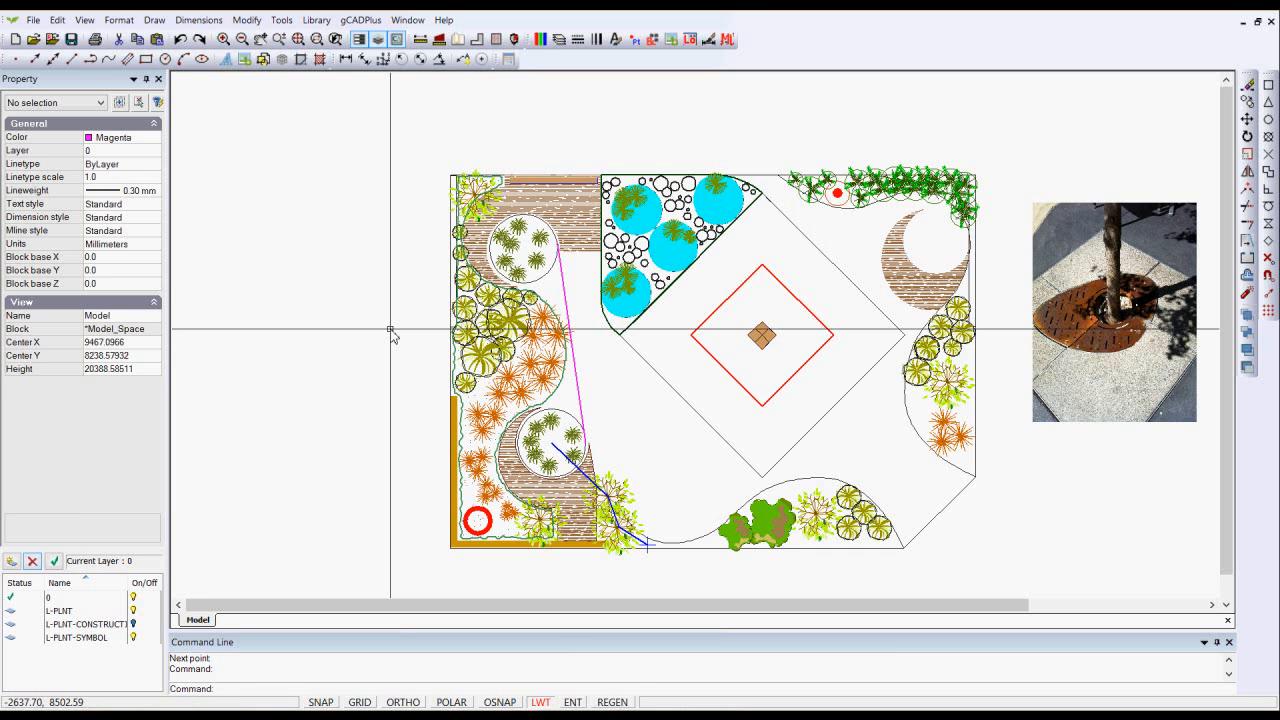
pyautogui.moveTo(670, 705)
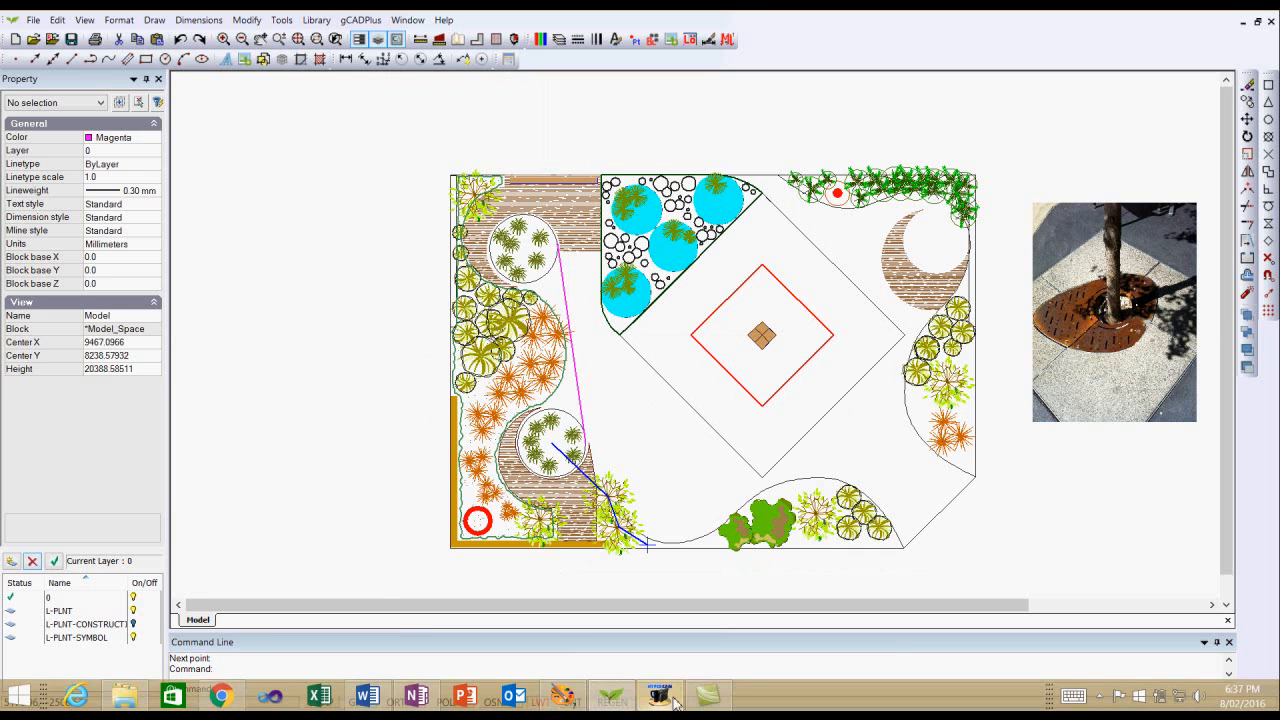